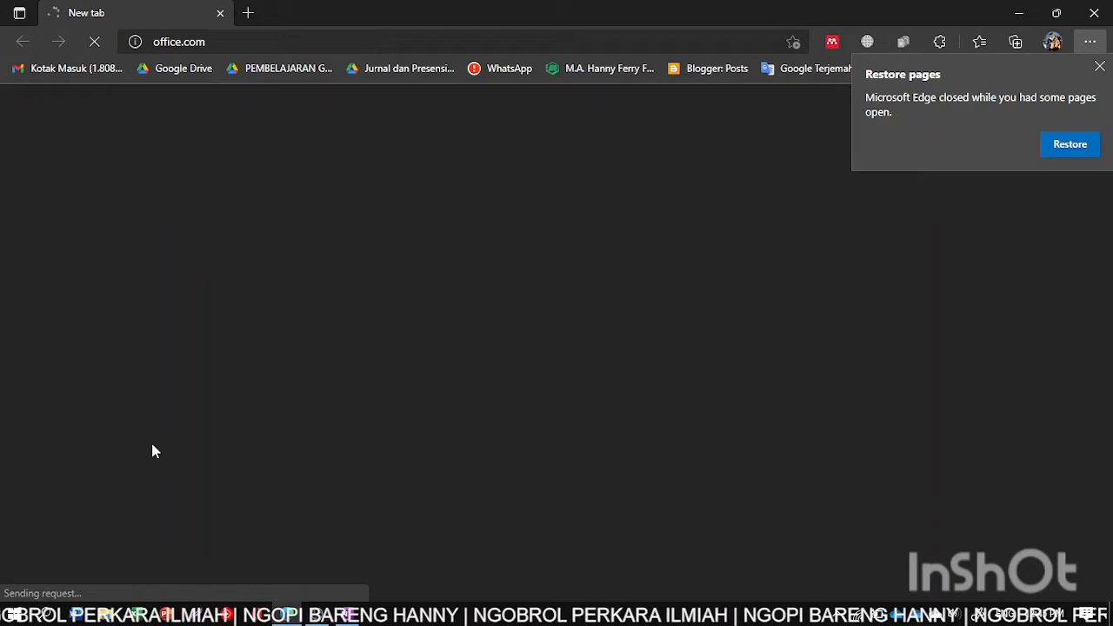
- Pause the screen recording in OBS Studio
mouse_move(320, 615)
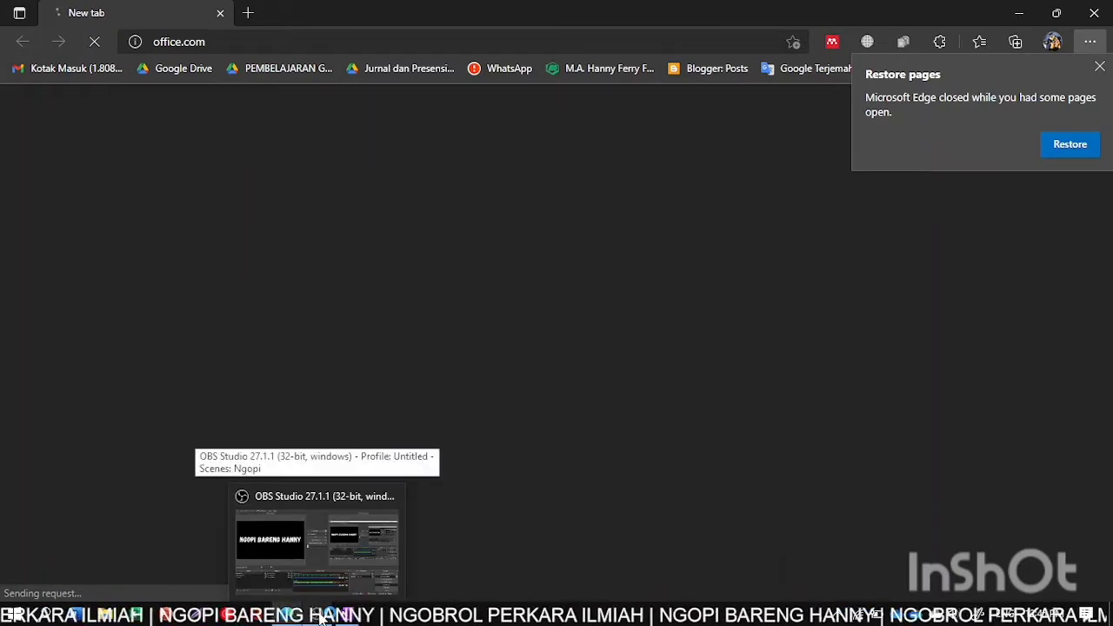
click(317, 543)
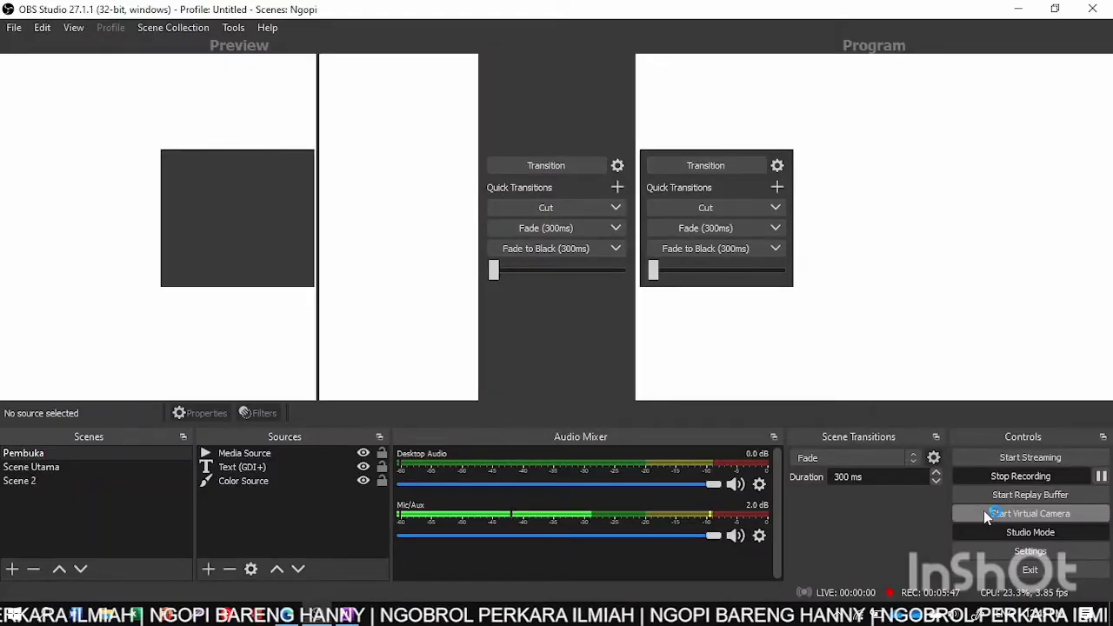
click(1101, 477)
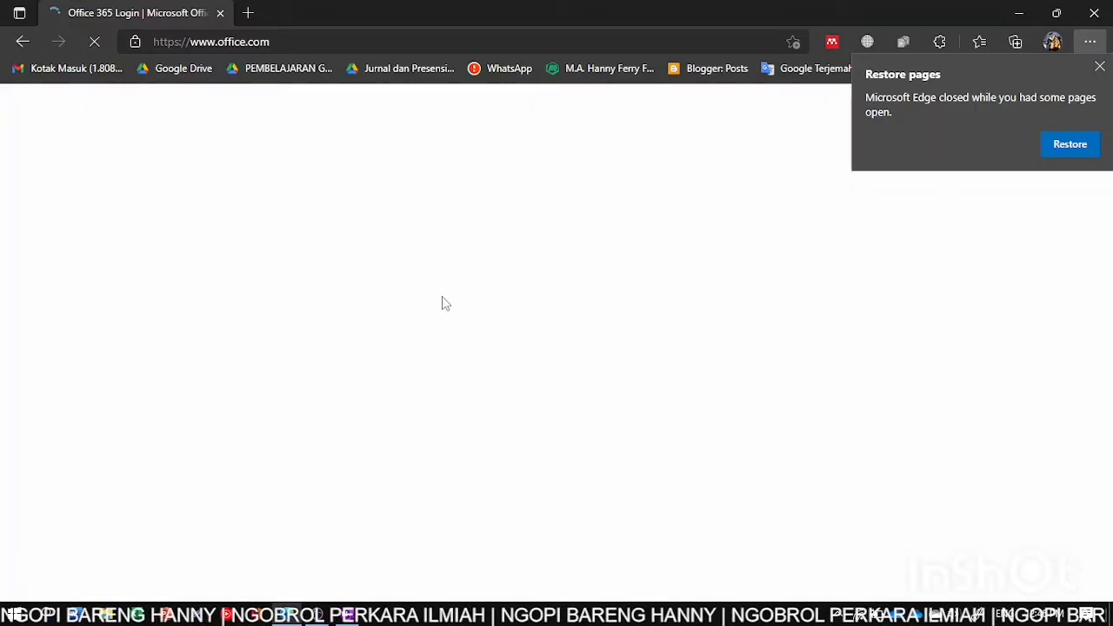
- Dismiss Edge's restore-pages prompt and go to the free Office sign-up page
click(1099, 67)
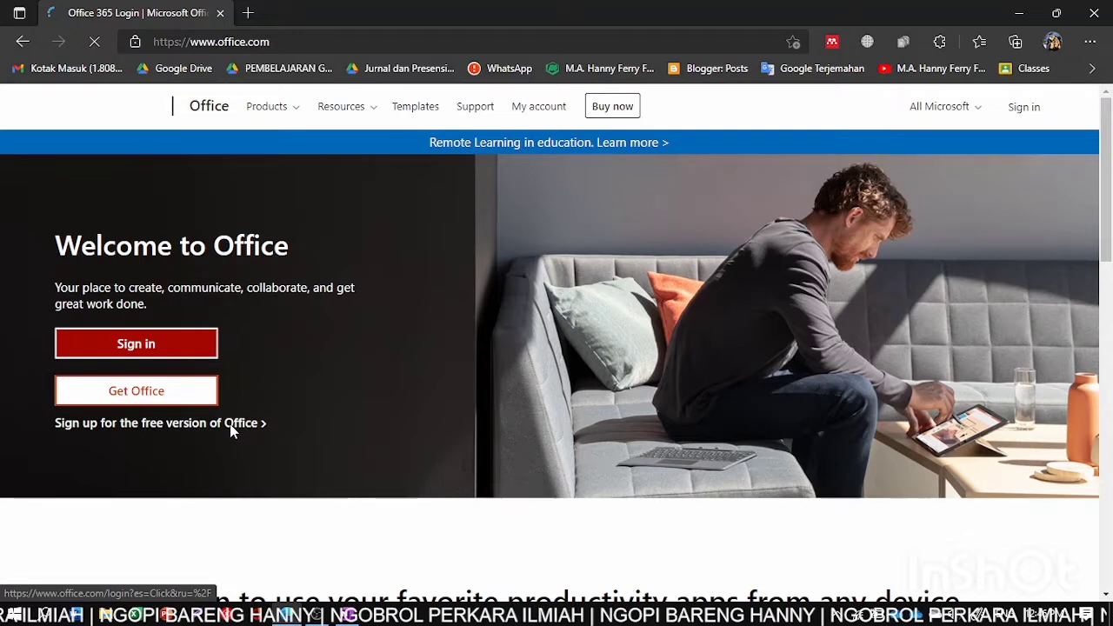
scroll(477, 432, down, 1)
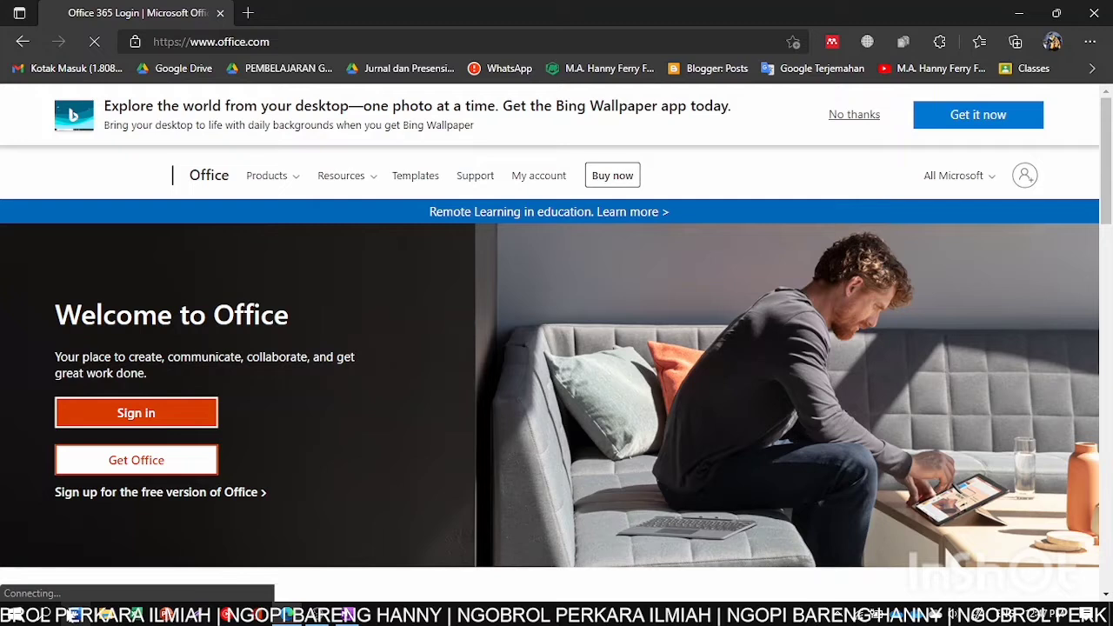
click(247, 494)
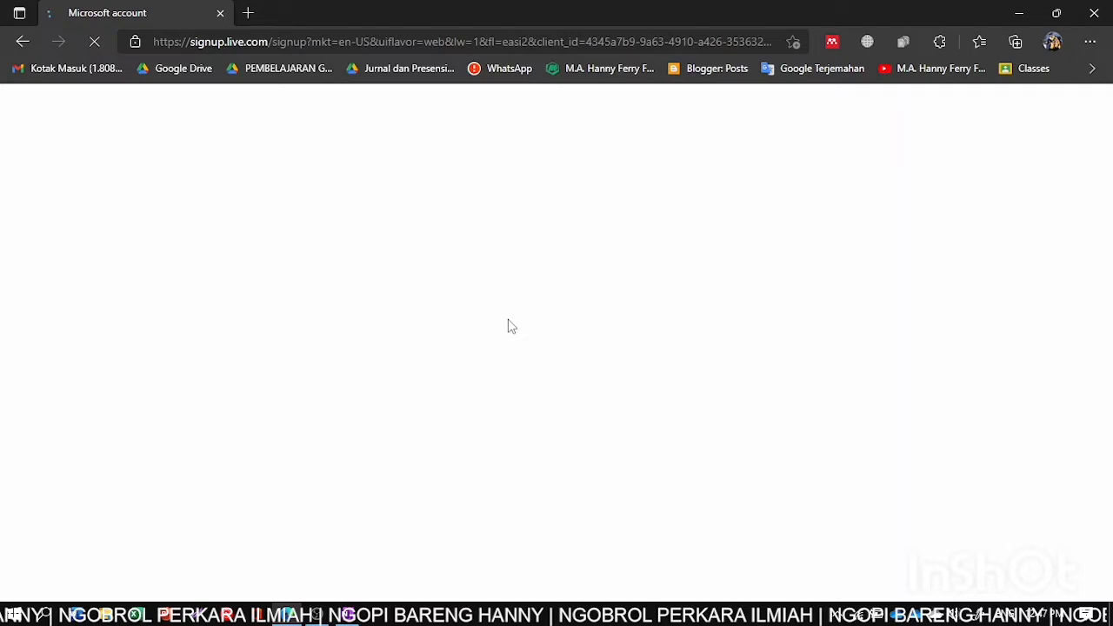
mouse_move(348, 616)
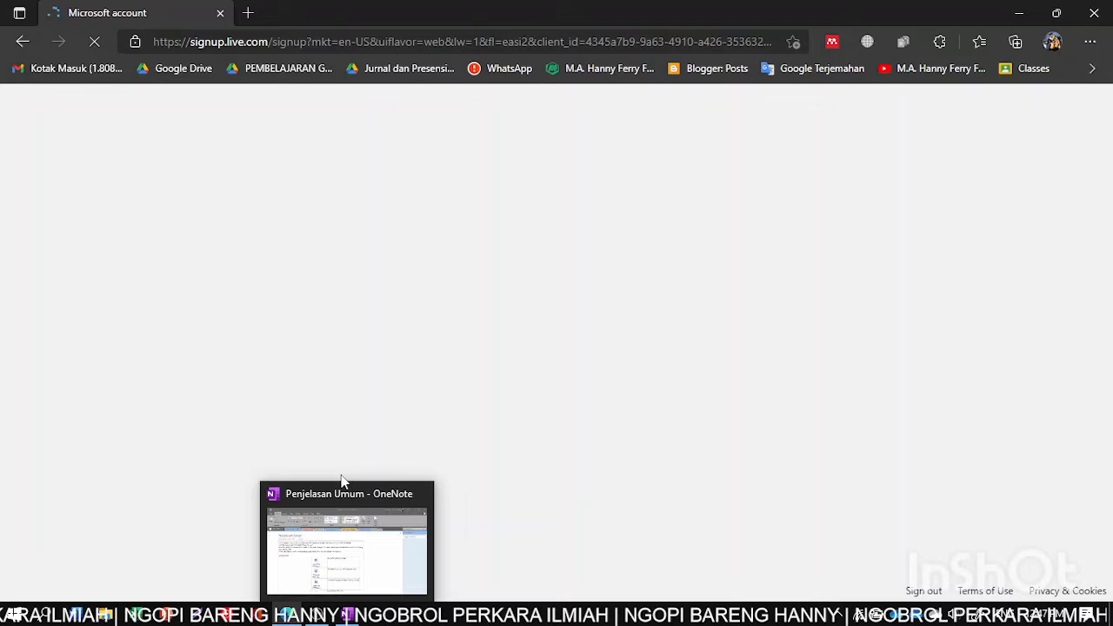
- Start a new OneNote notebook on OneDrive - Personal, entering the name 'NGOPI BARENG'
click(341, 480)
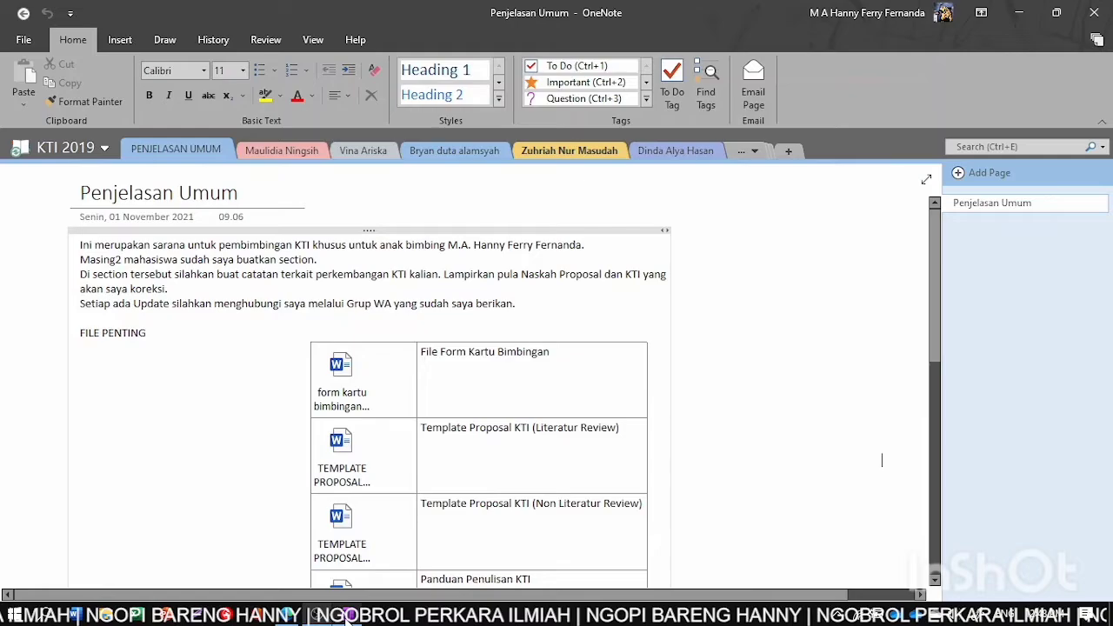
click(24, 39)
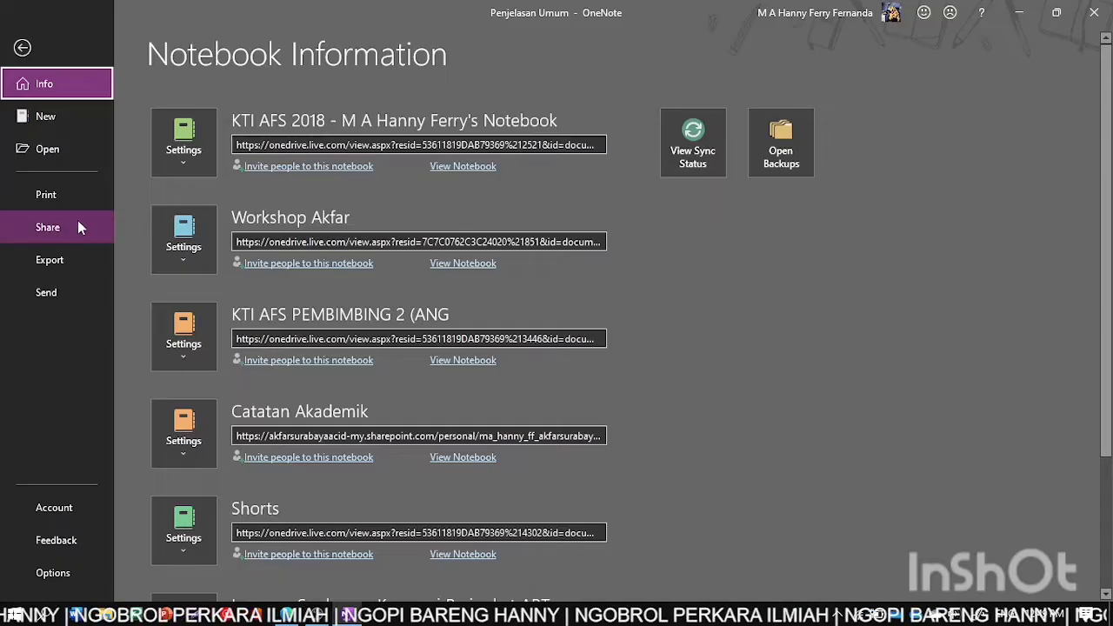
click(47, 121)
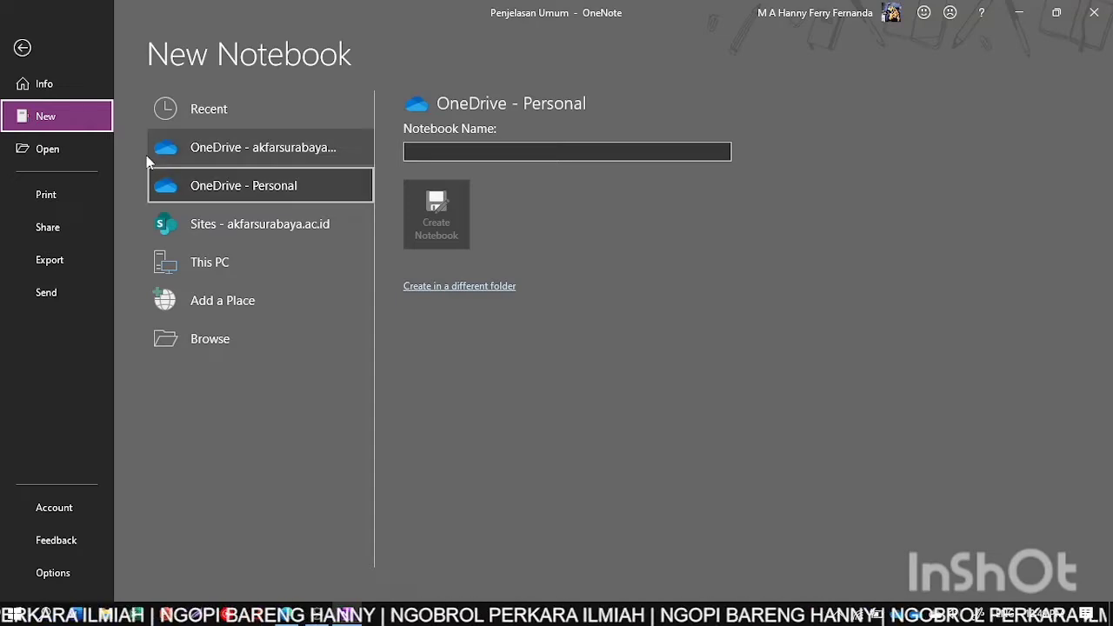
click(410, 157)
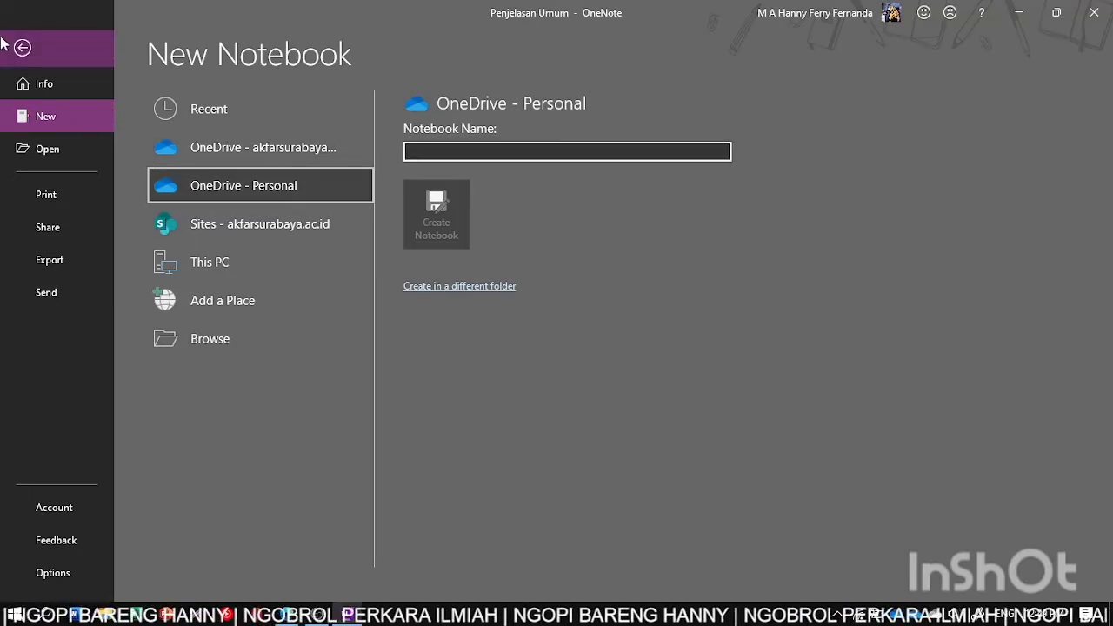
text(NGOP)
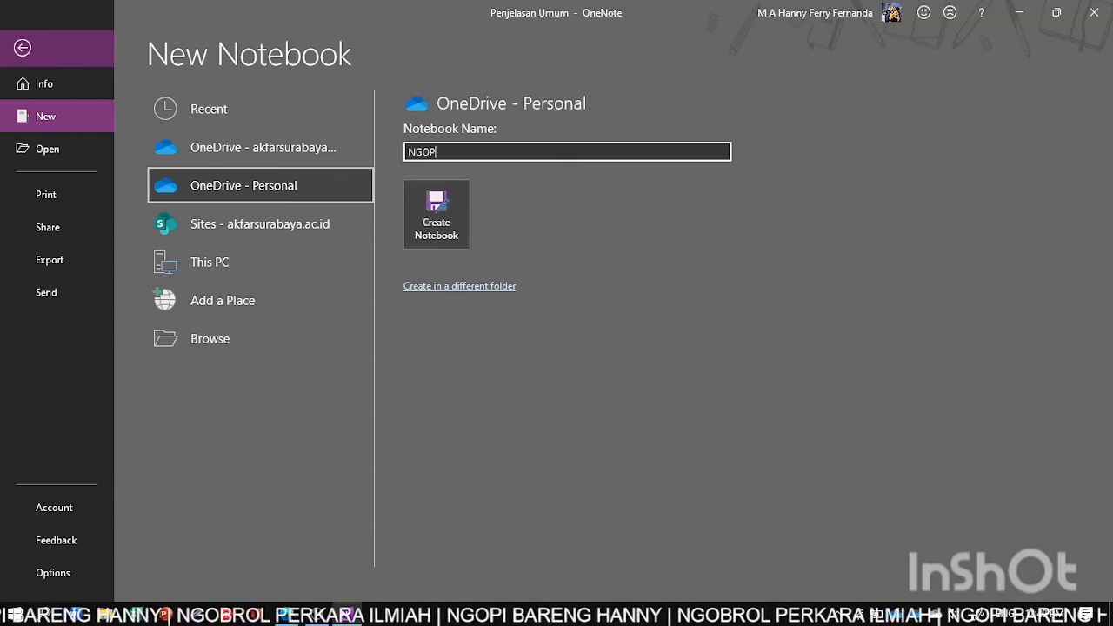
text(I BARENG)
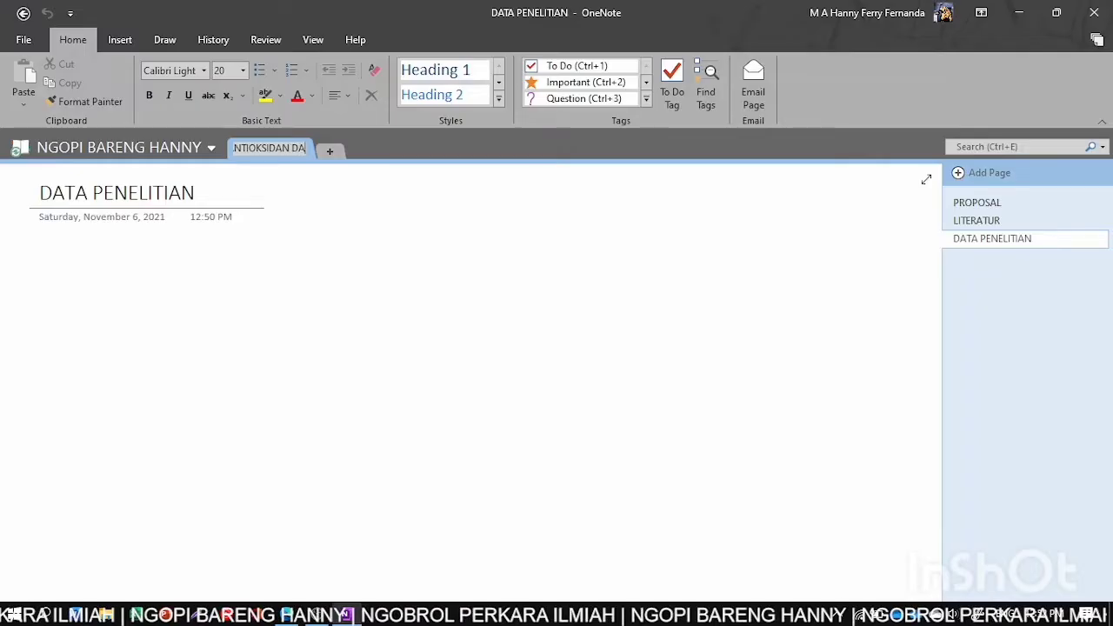
- Finish the section name as 'ANTIOKSIDAN DARI KULIT KOPI' and confirm it
text(RI)
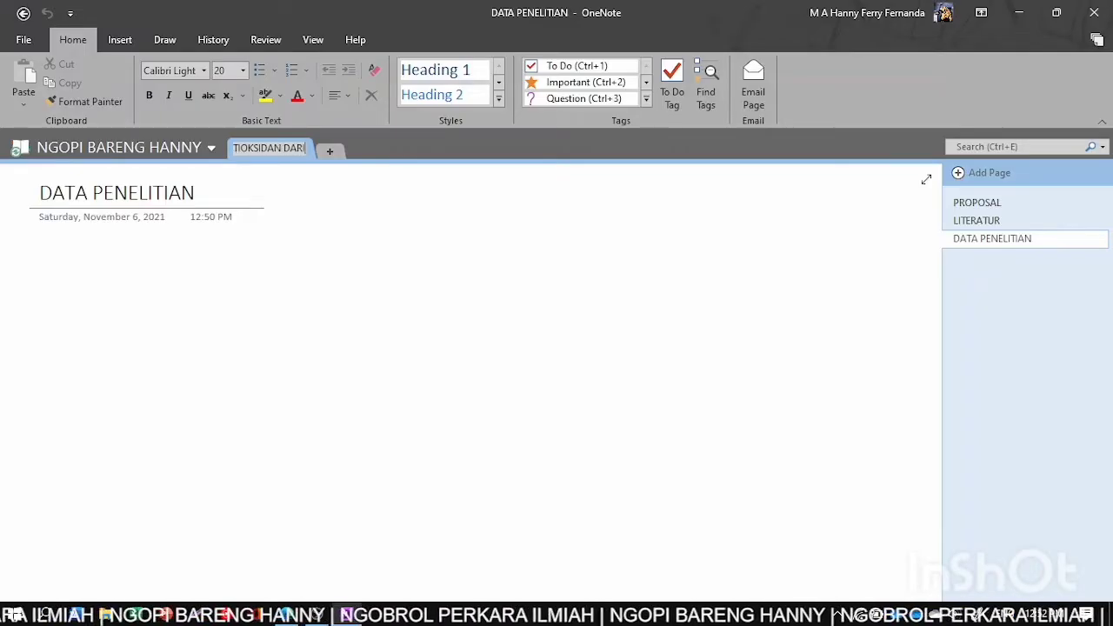
text( KULIT KOPI)
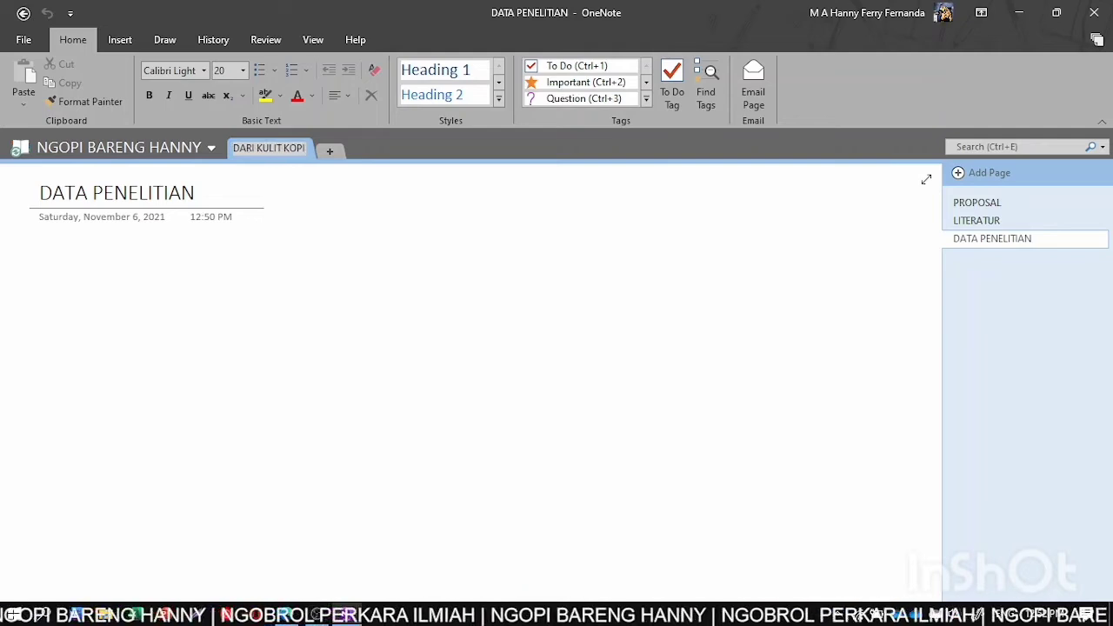
key(Return)
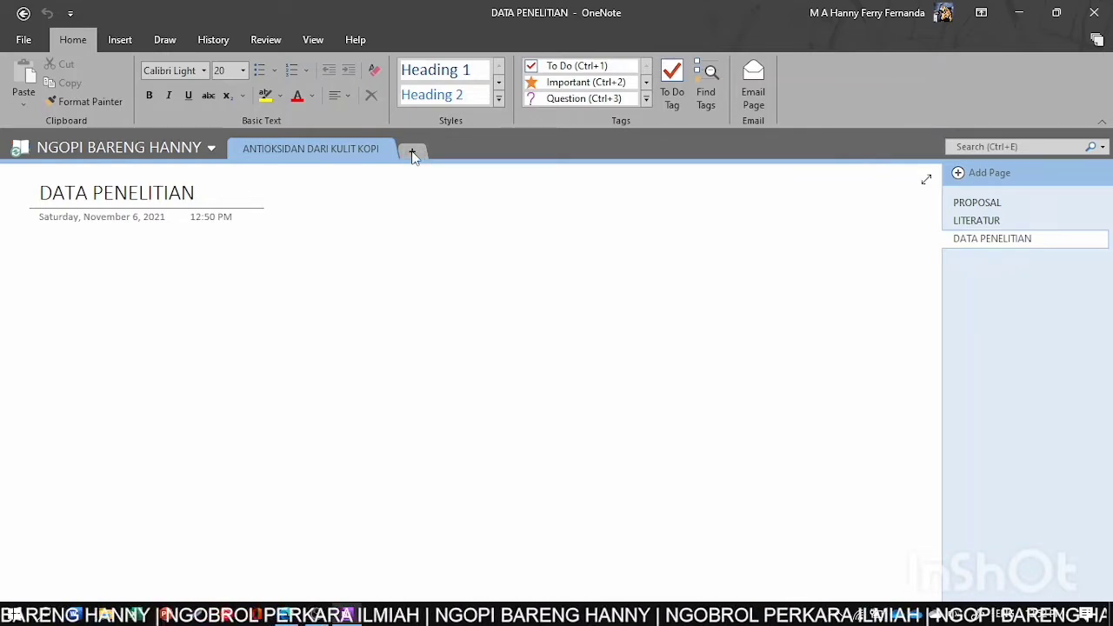
- Add a new section named AHMAD
click(413, 154)
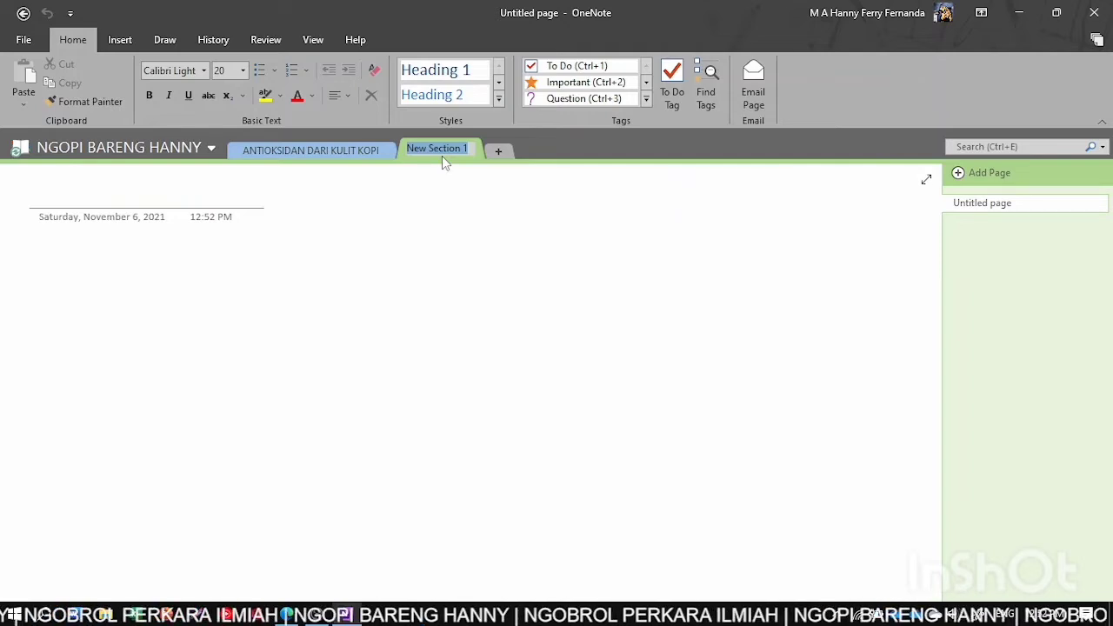
text(A)
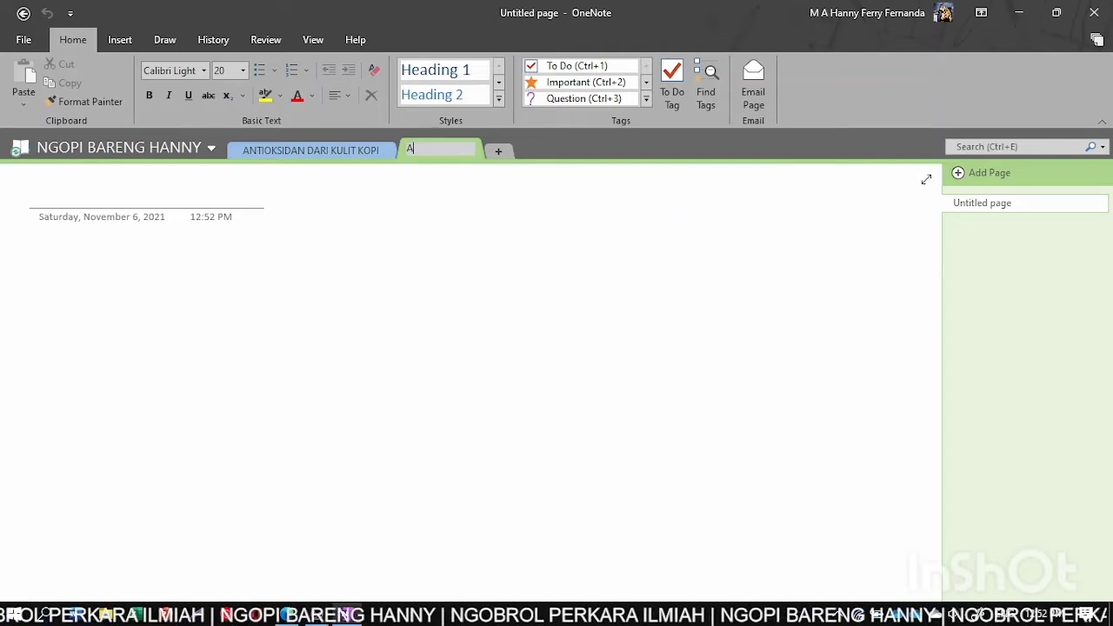
text(HMAD)
key(Return)
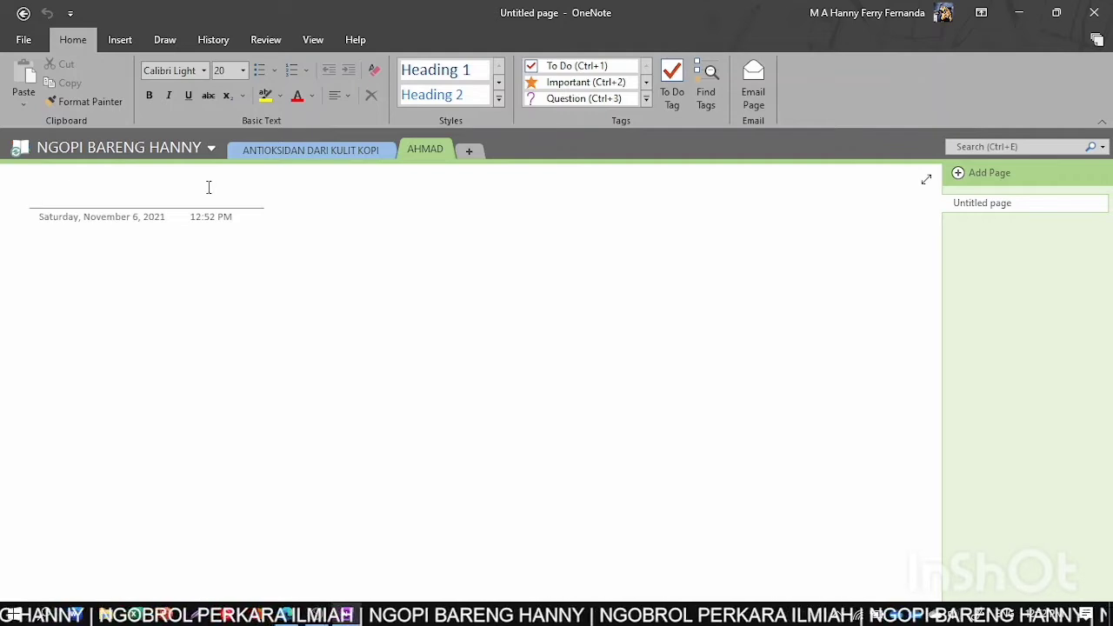
- Title the AHMAD section's first page 'USULAN JUDUL PENELITIAN'
text(JUDUL)
key(BackSpace)
key(BackSpace)
key(BackSpace)
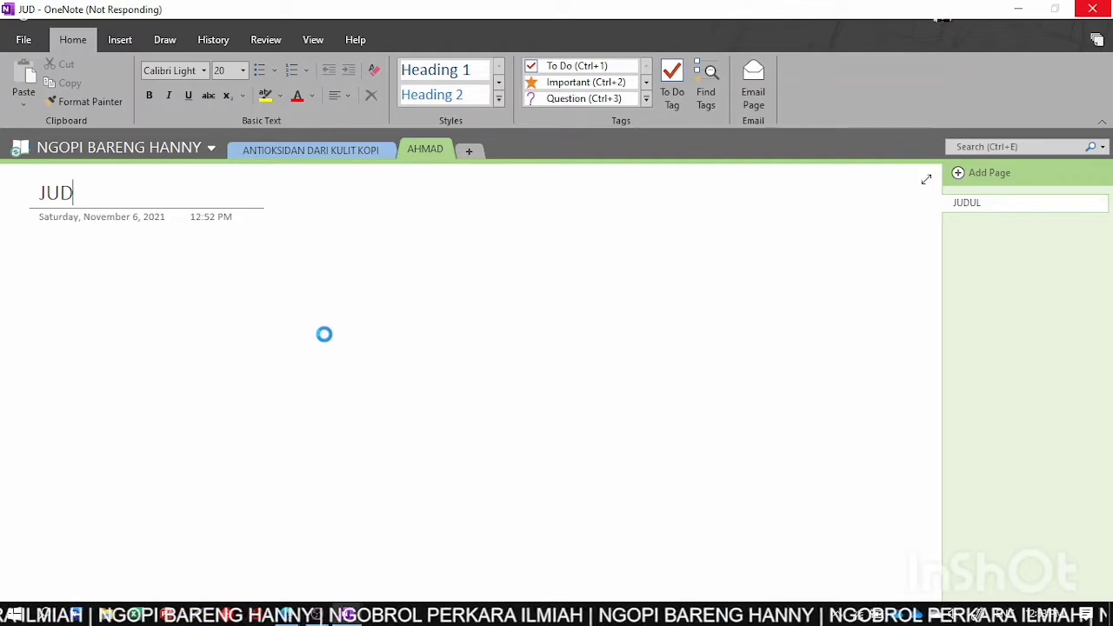
mouse_move(316, 614)
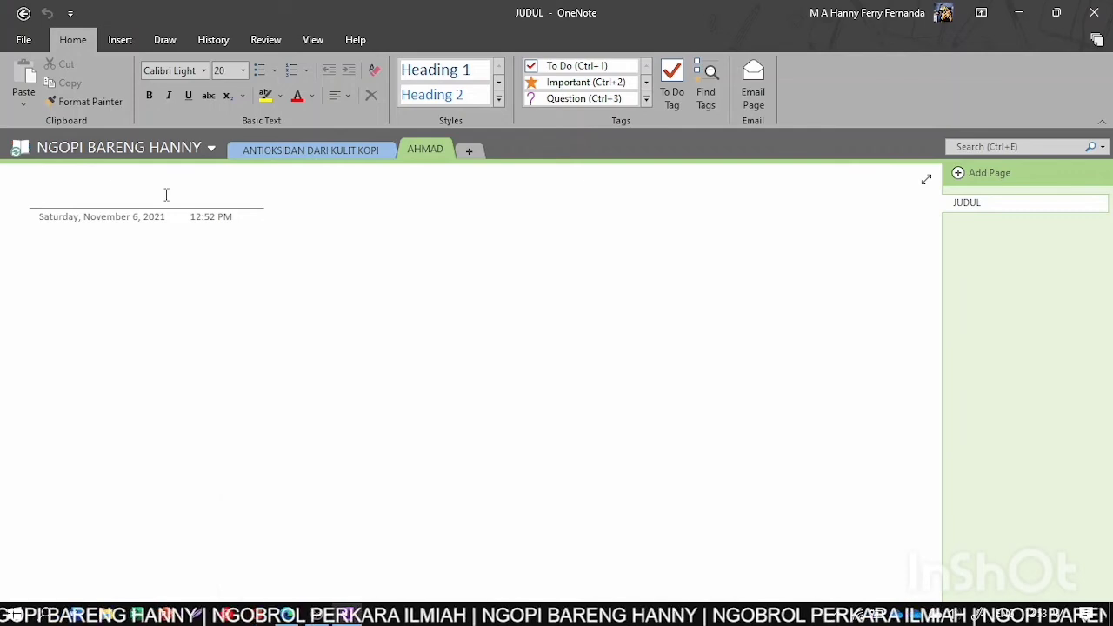
text(JU)
key(BackSpace)
key(BackSpace)
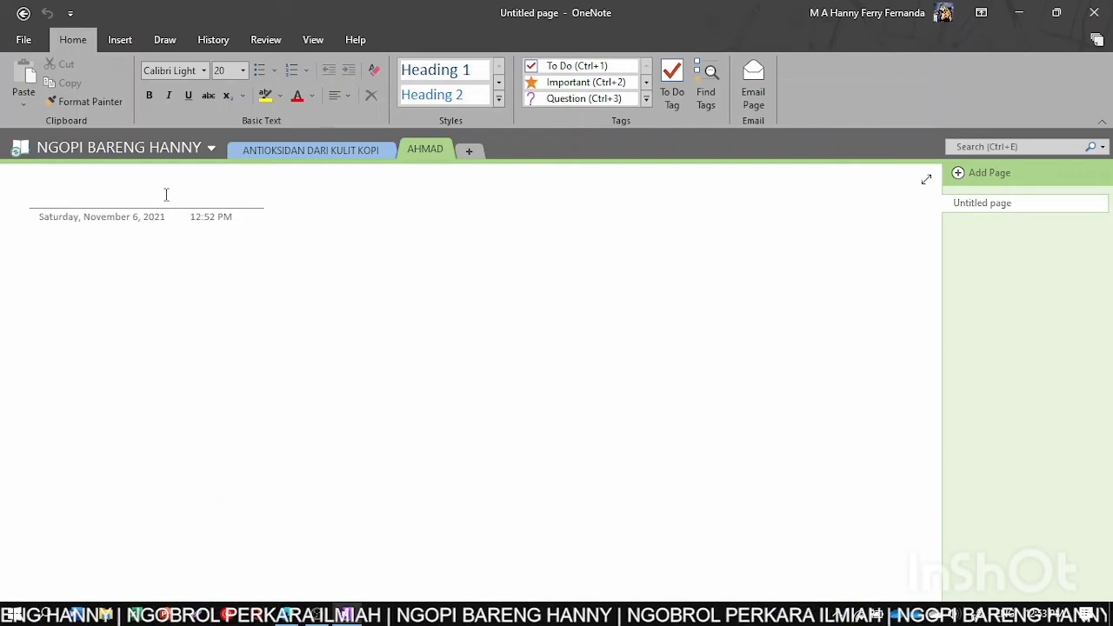
text(USULAN )
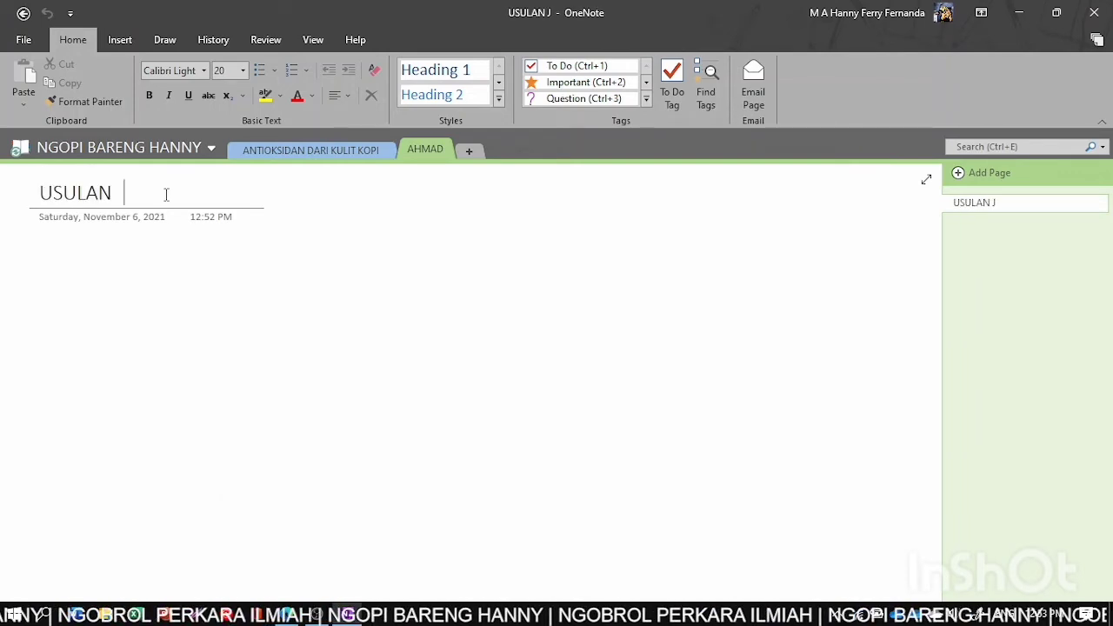
text(JUDUL)
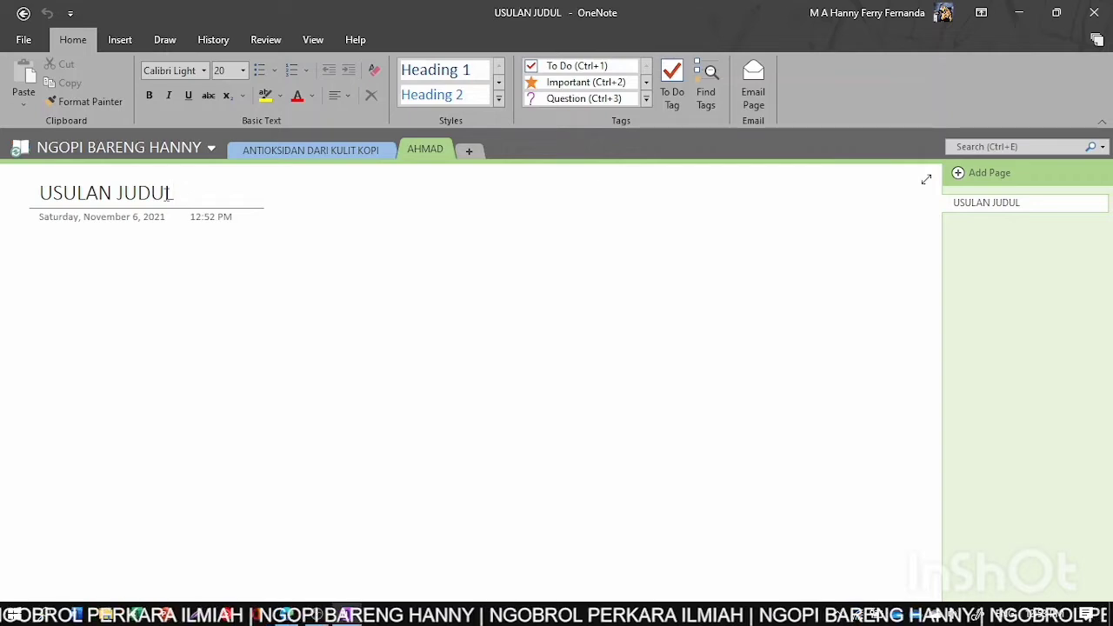
text( PENELITIAN)
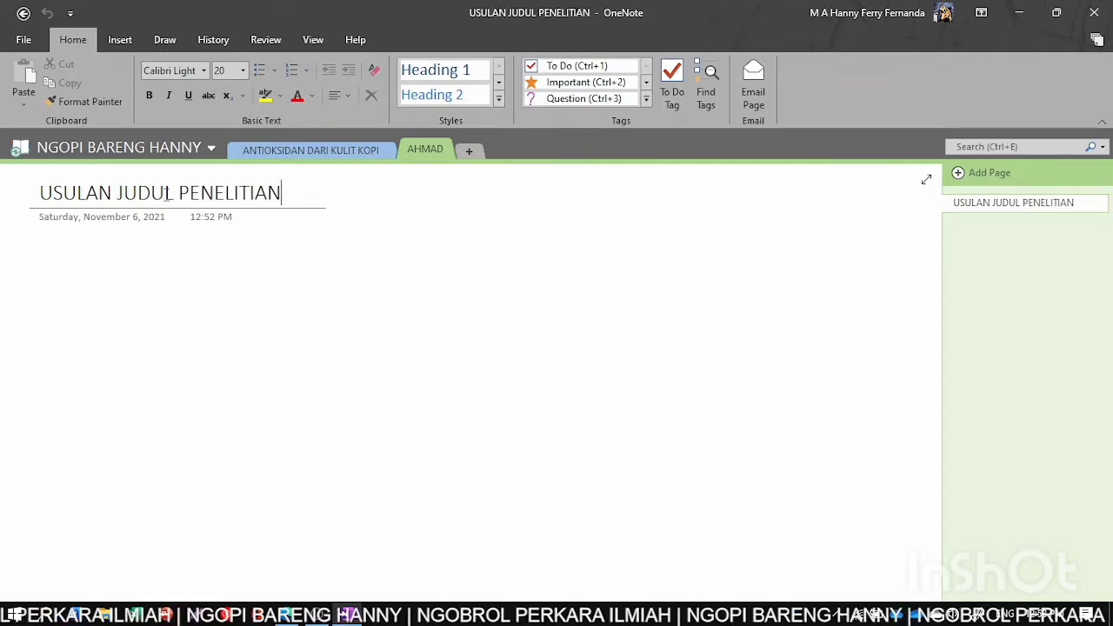
click(557, 257)
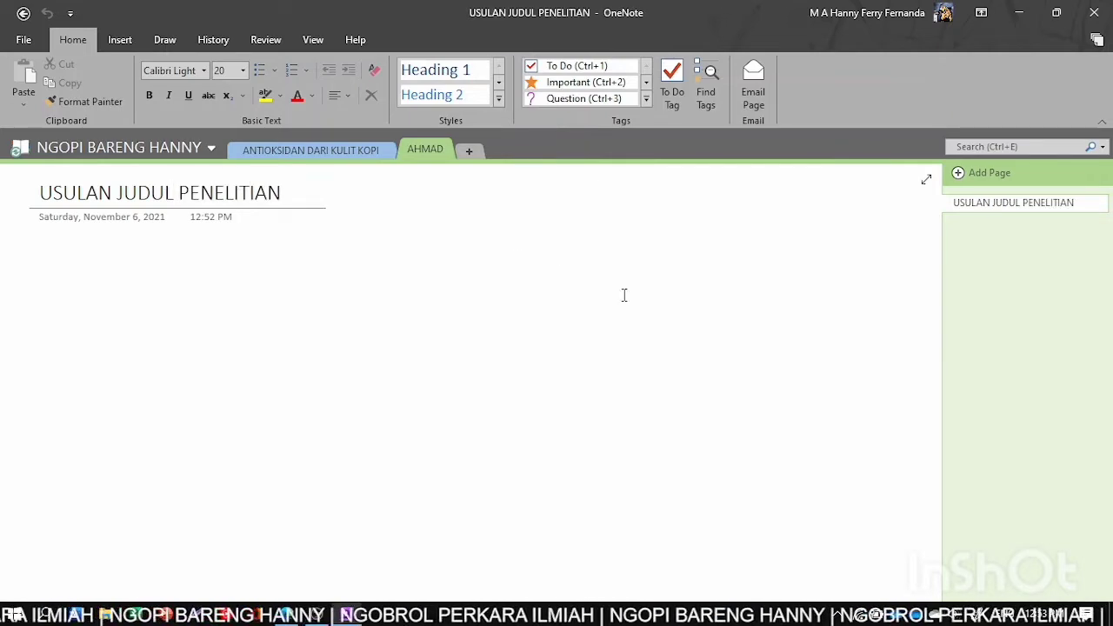
- Add three blank pages to the section
click(1000, 176)
click(1000, 176)
click(1000, 176)
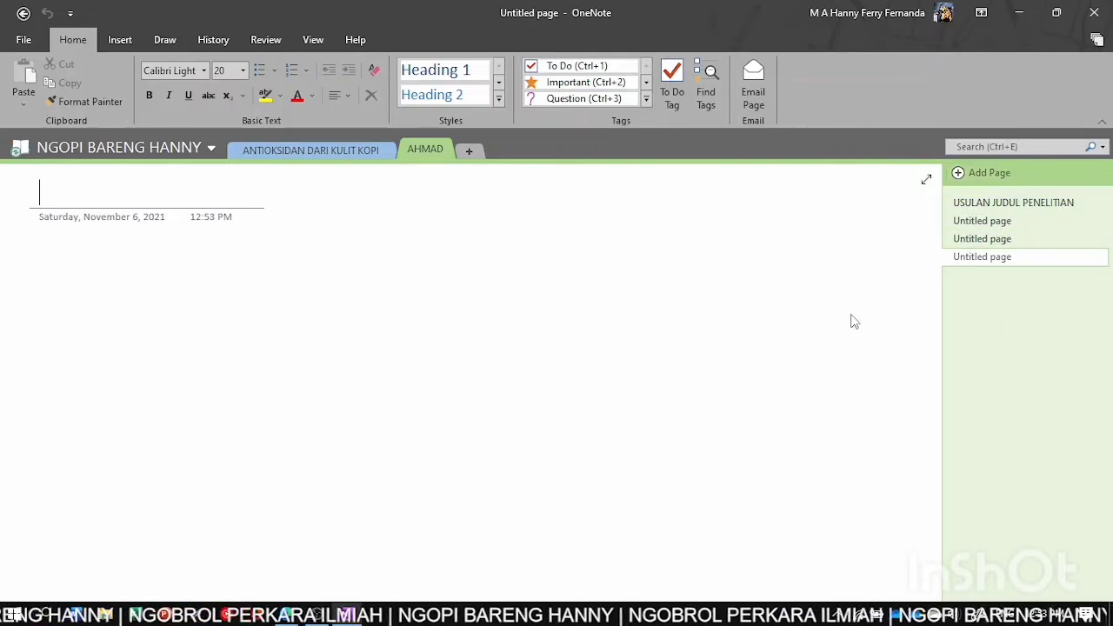
- Open the PROPOSAL page in ANTIOKSIDAN DARI KULIT KOPI and place the caret in its body
click(298, 160)
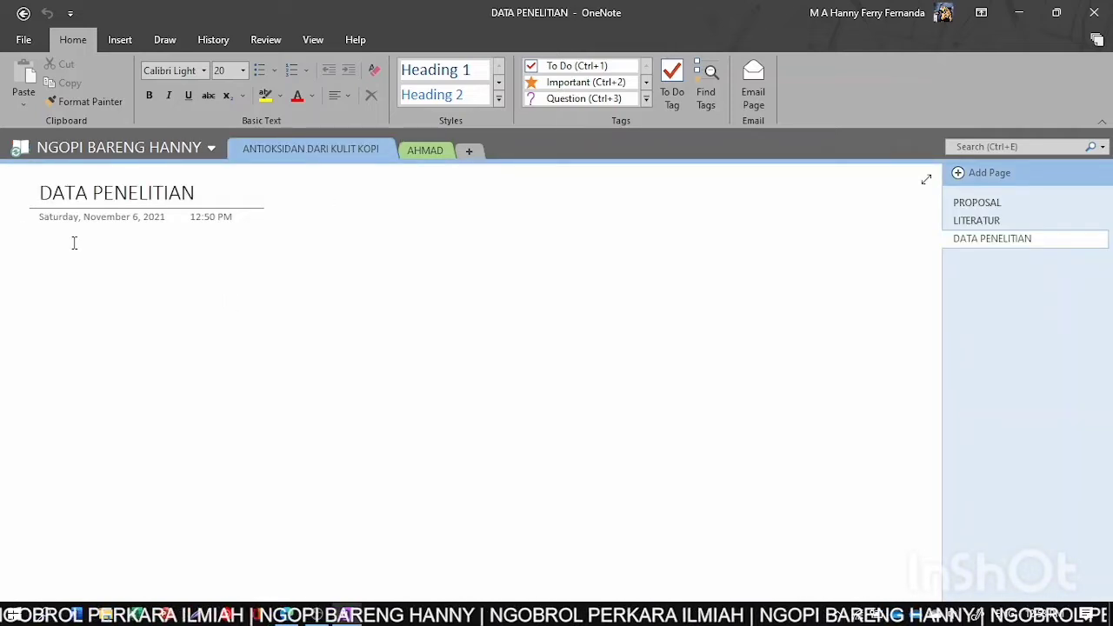
click(983, 206)
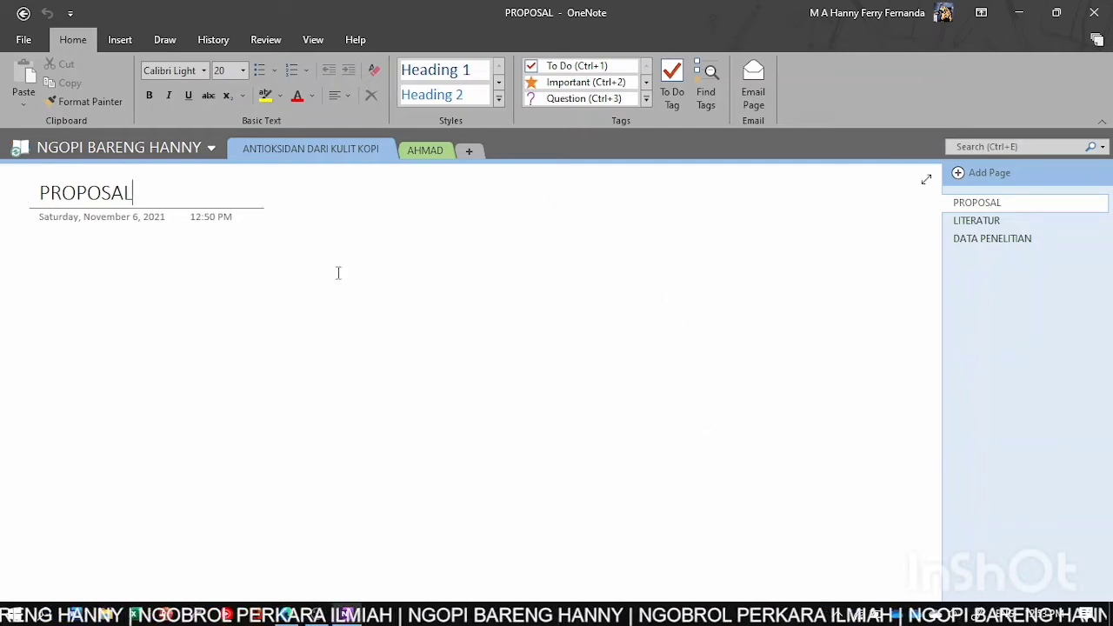
click(38, 257)
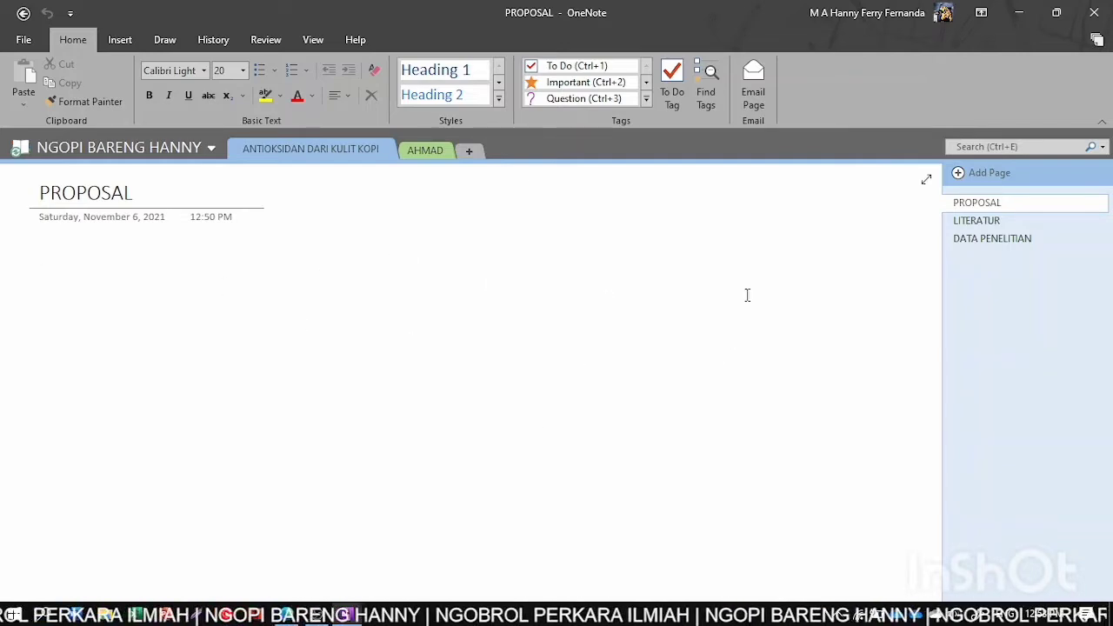
click(540, 251)
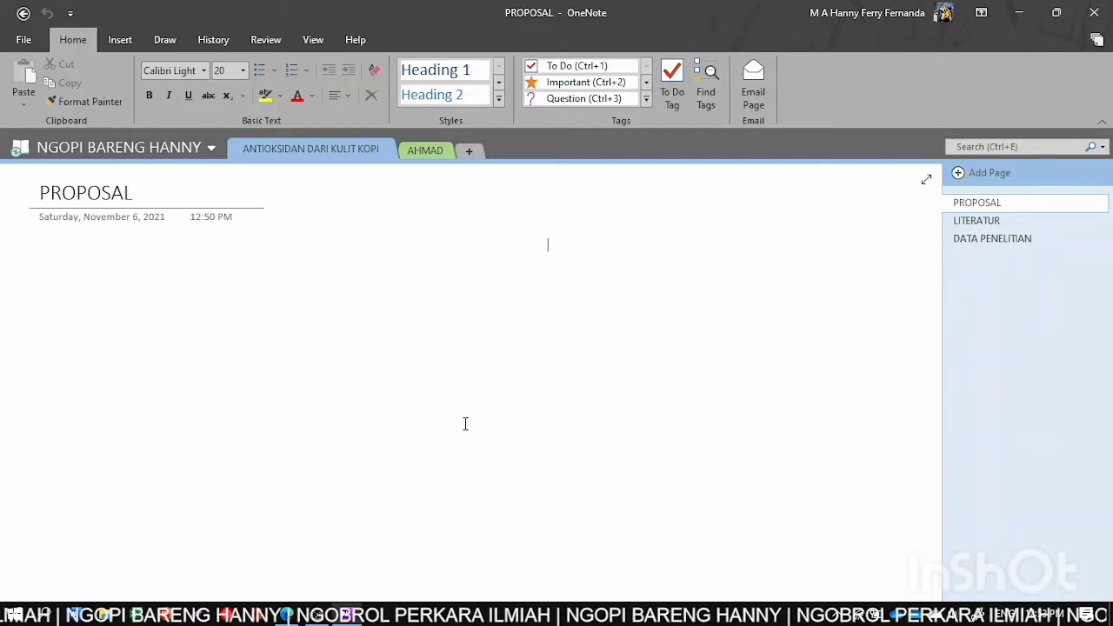
click(39, 263)
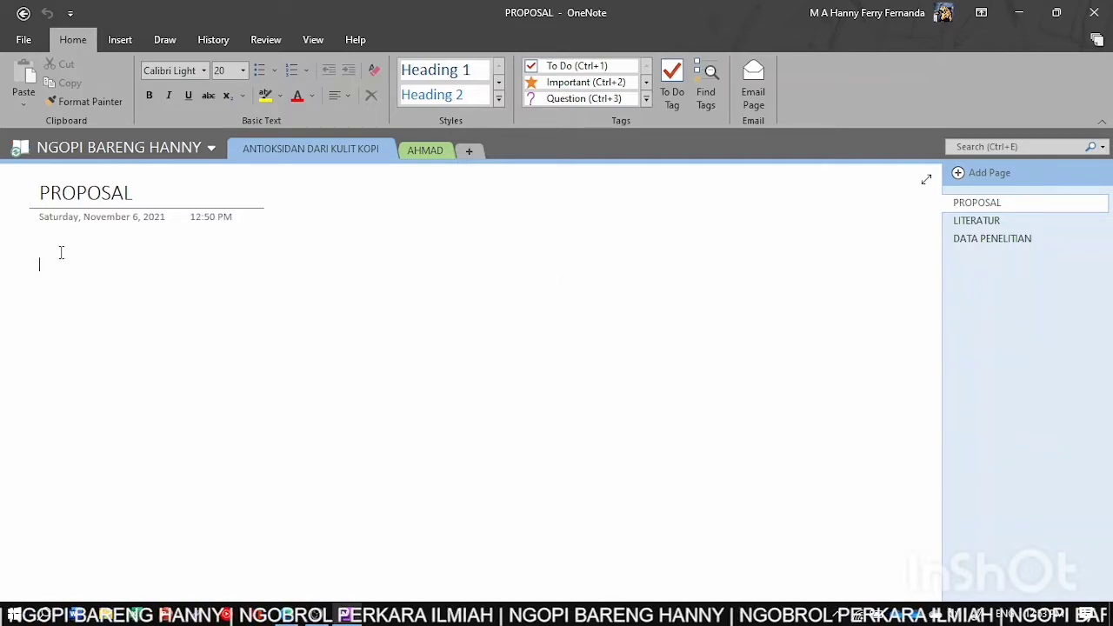
- Write an Important-tagged line reading 'BAHAN BAKU ?' at the top of the page
click(44, 251)
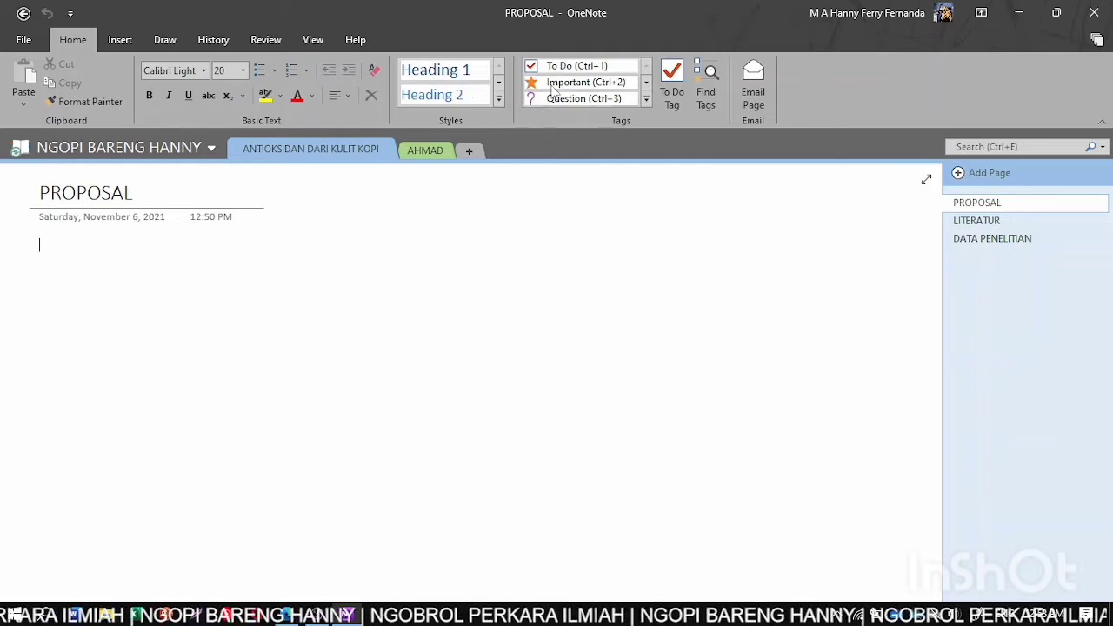
click(553, 90)
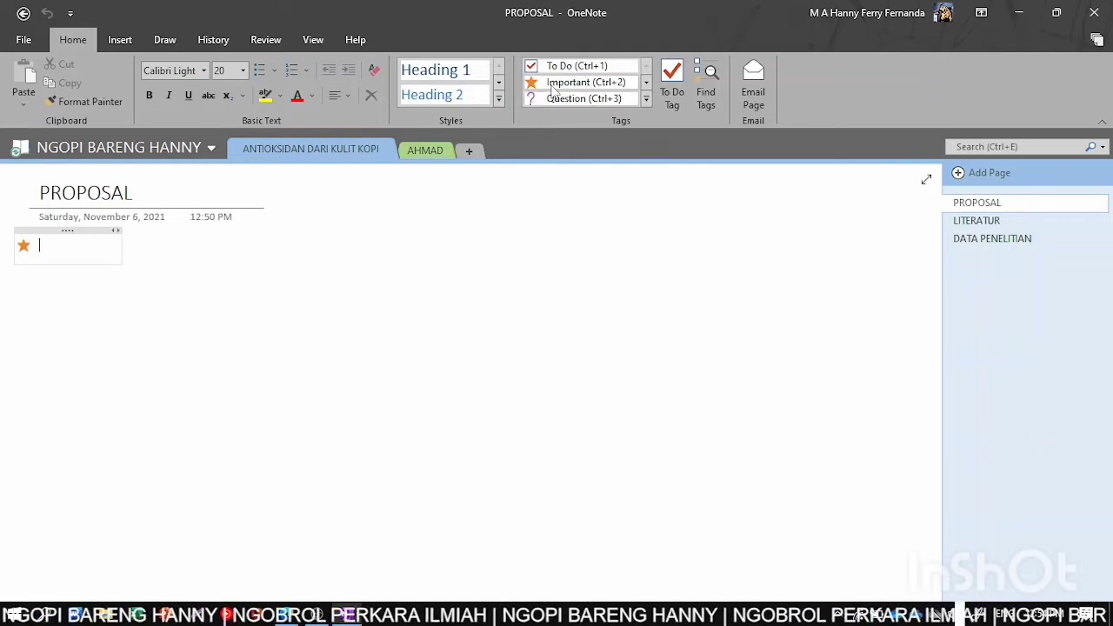
text(BAHAN B)
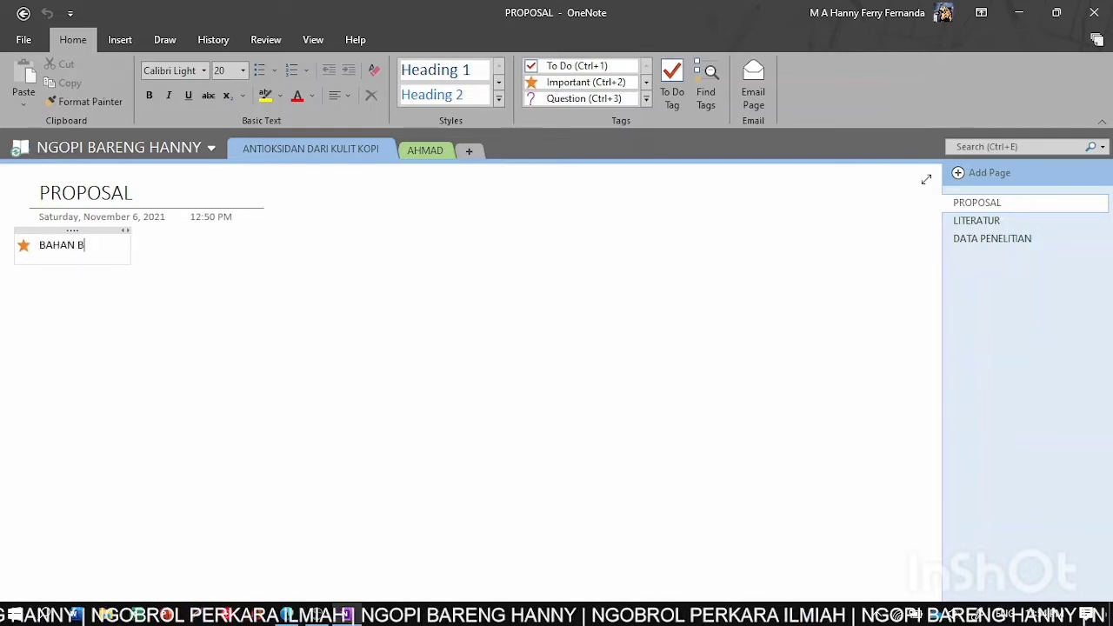
text(AKU Ha)
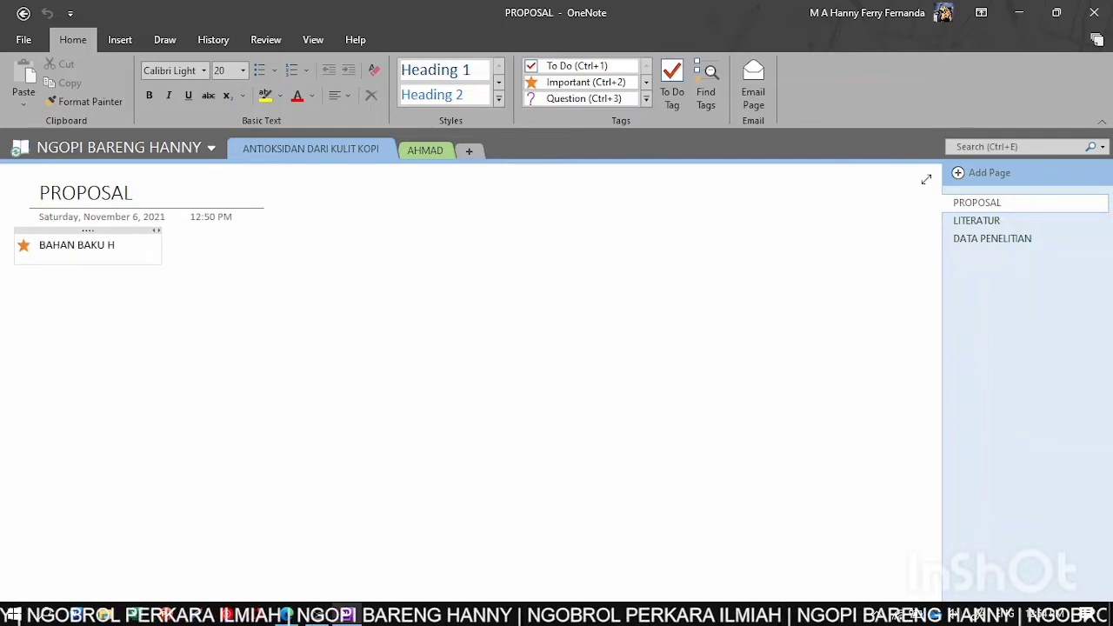
key(BackSpace)
key(BackSpace)
key(BackSpace)
text(?)
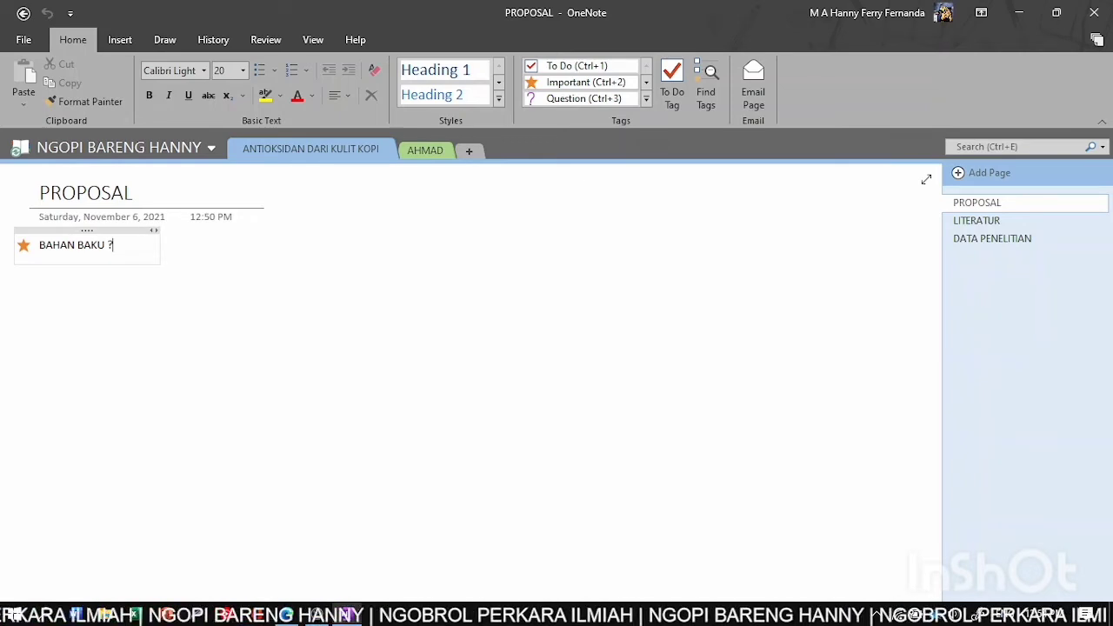
- Make the line a checked To Do and add 'Sudah didapatkan dari MMI'
click(581, 69)
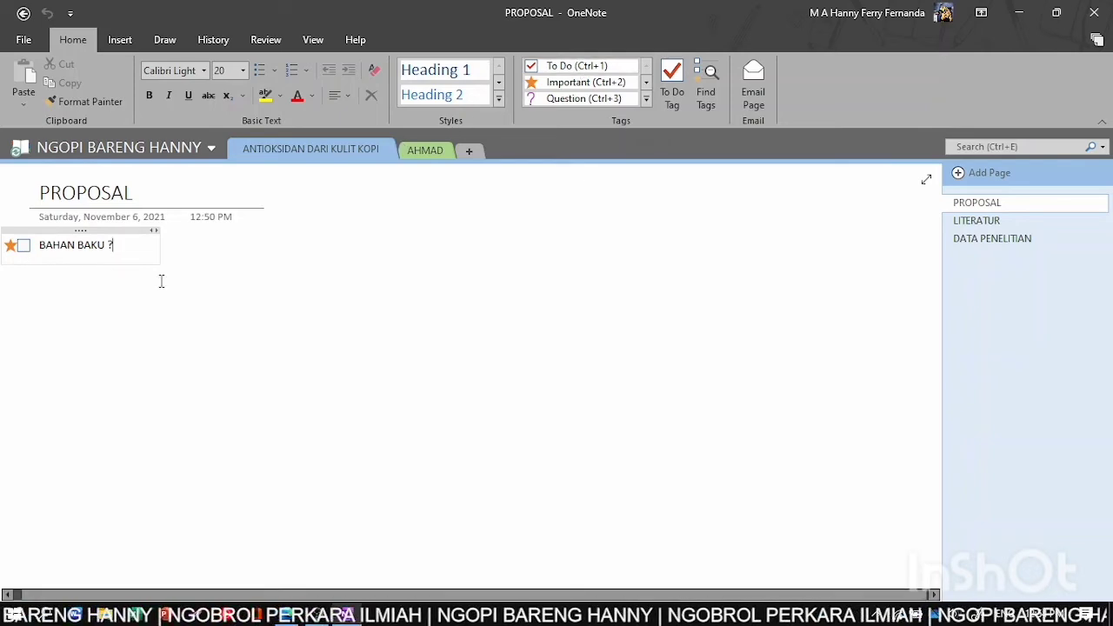
key(Return)
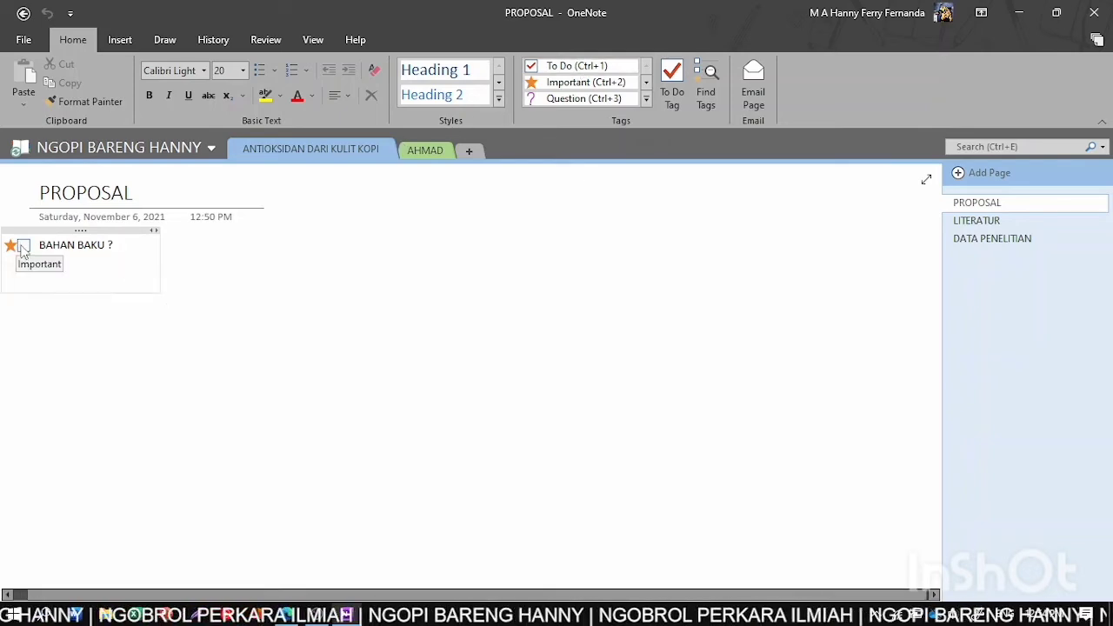
click(23, 248)
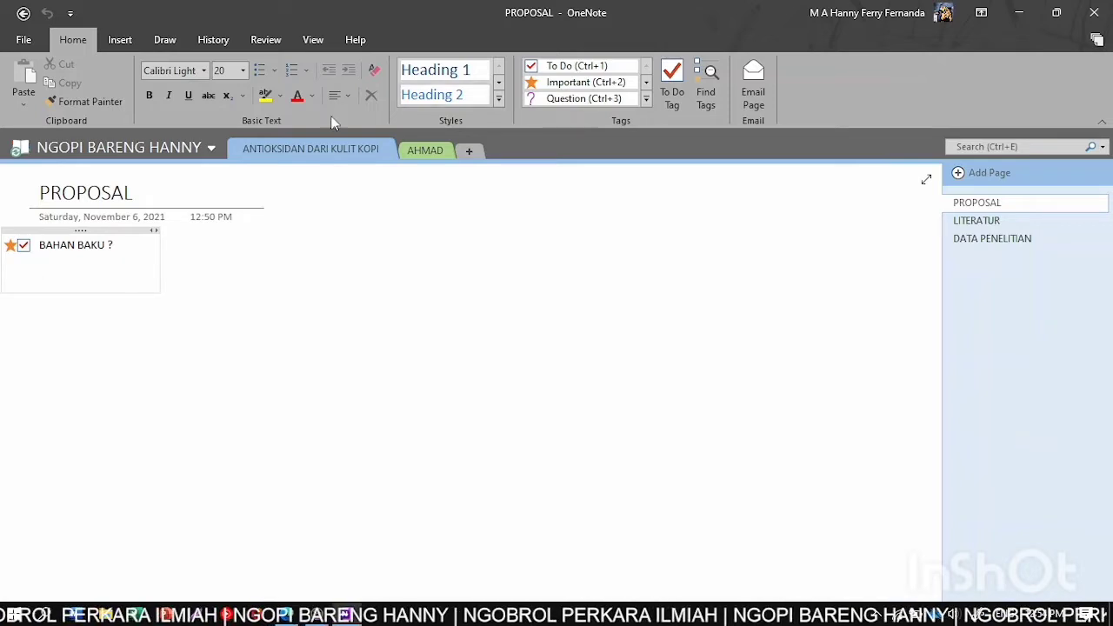
click(24, 246)
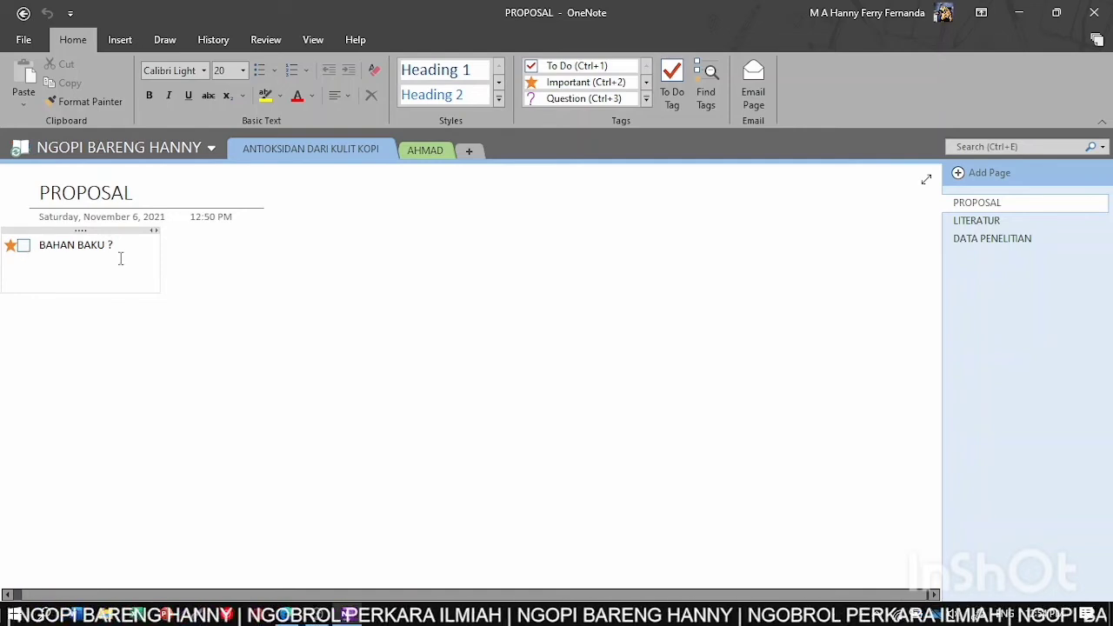
key(BackSpace)
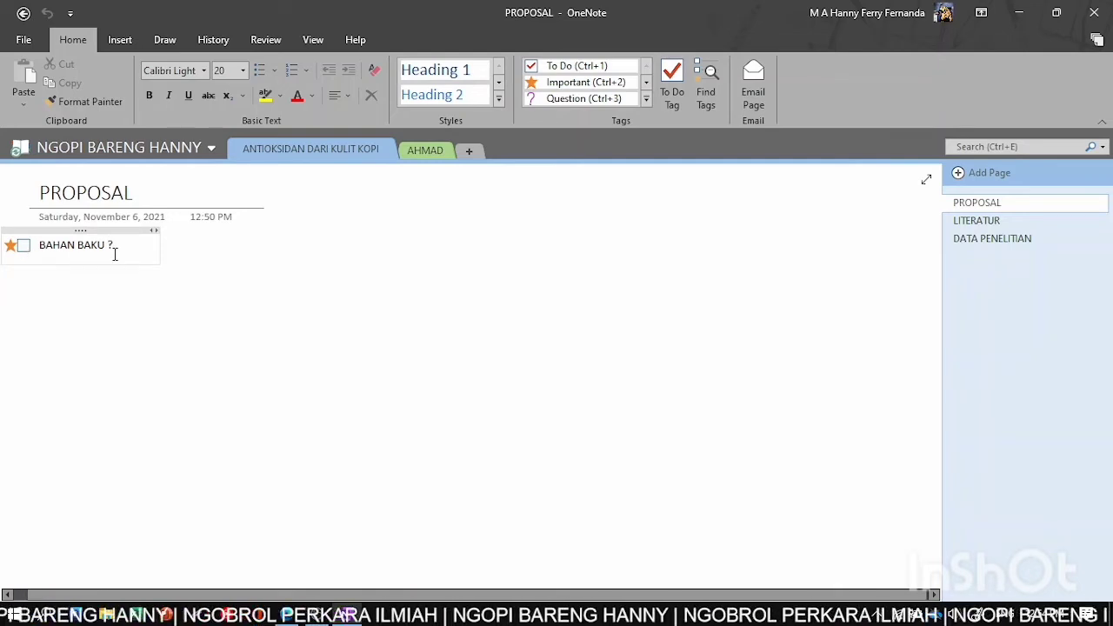
click(26, 248)
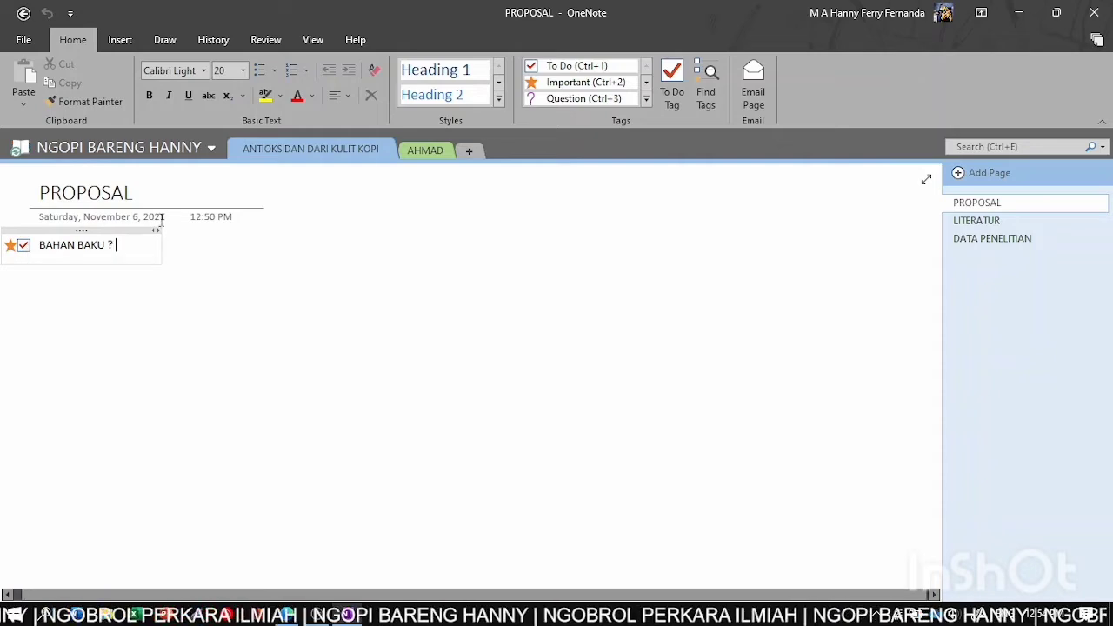
text(Sudah d)
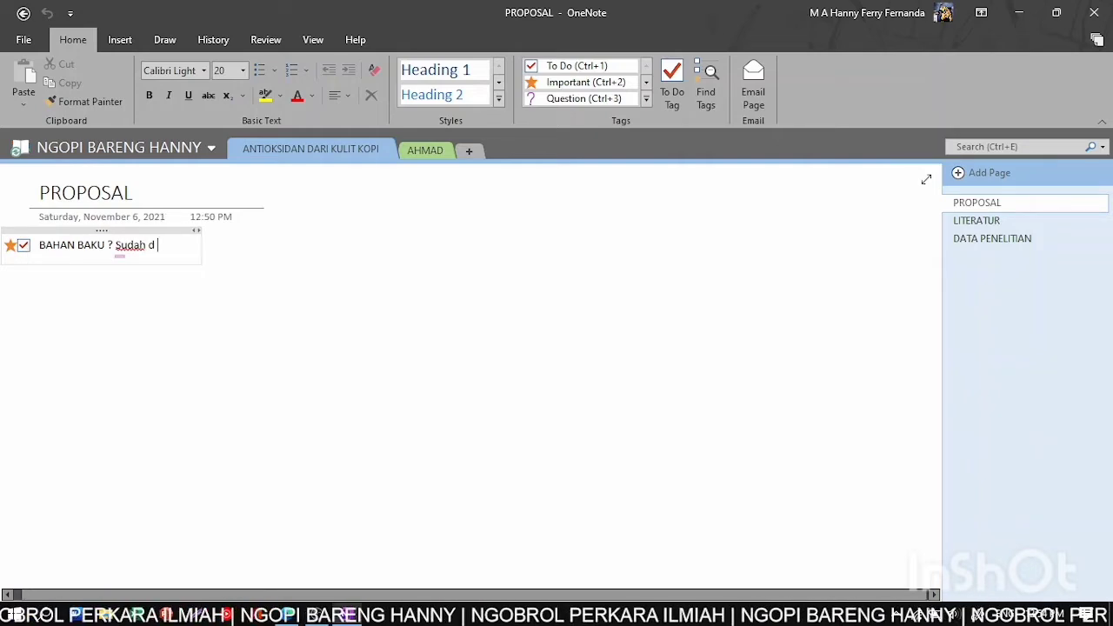
text(idapatk)
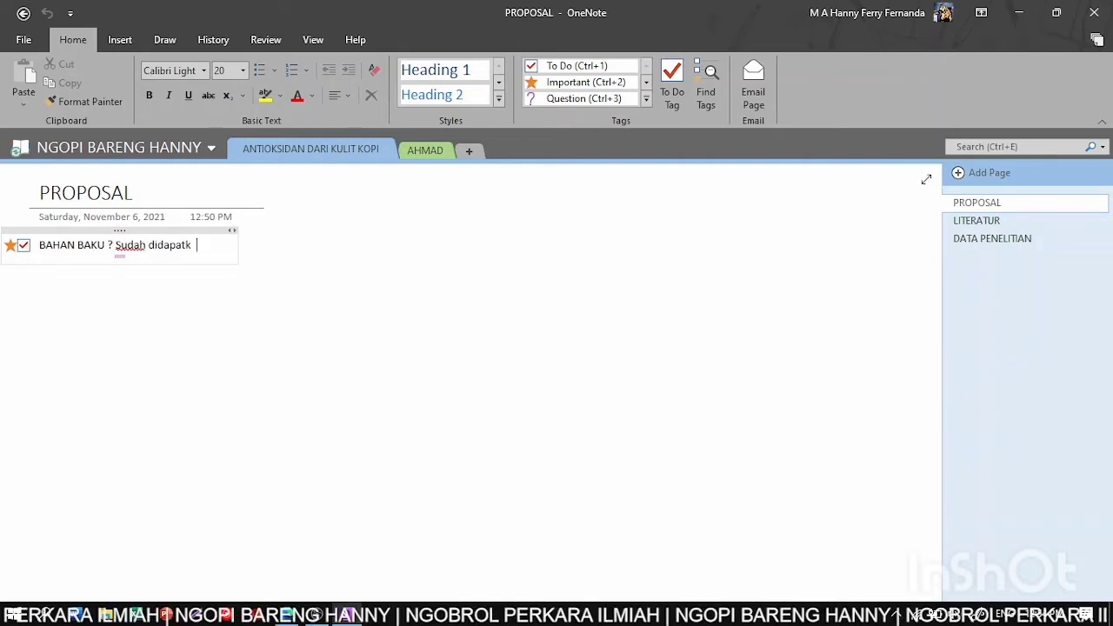
text(an dari MMI)
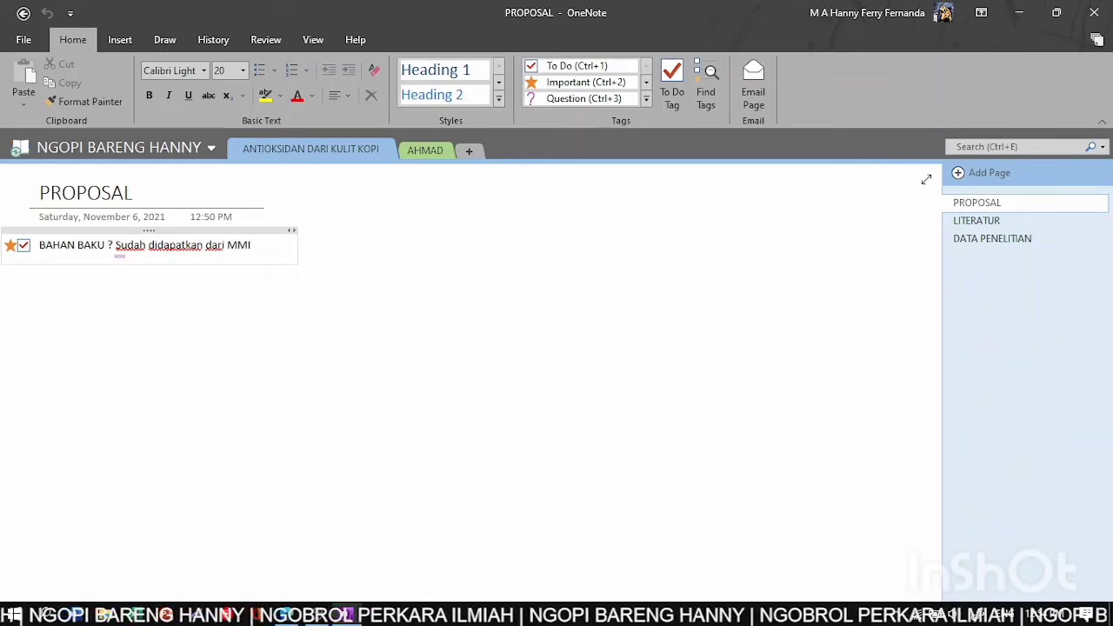
- Add an empty Important-tagged line below the note, without a to-do checkbox
key(Return)
key(ctrl+1)
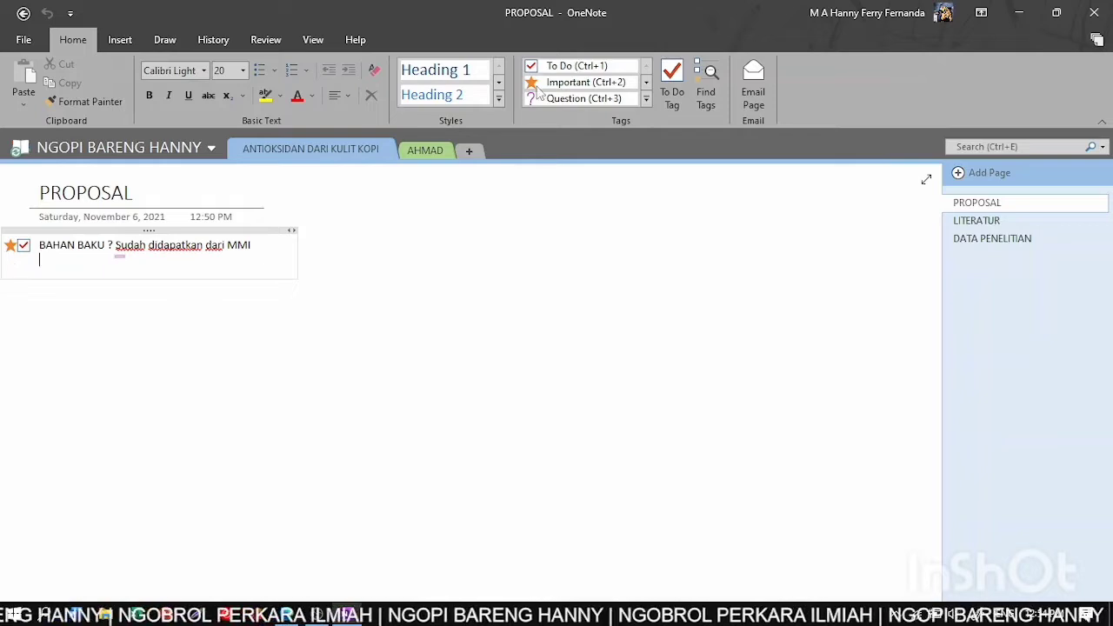
click(539, 85)
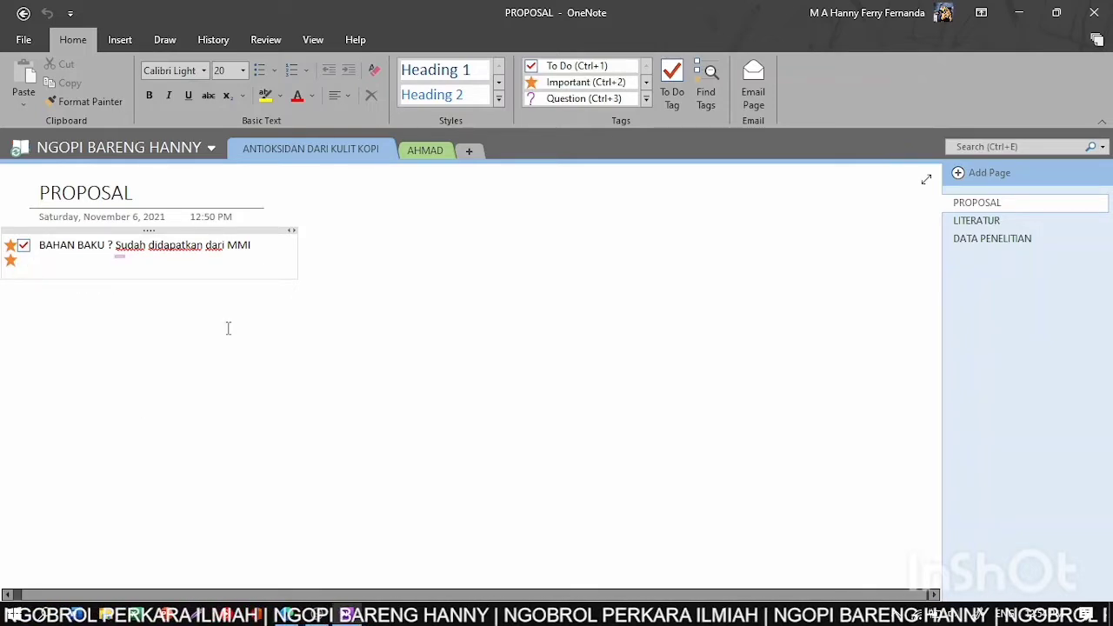
click(87, 301)
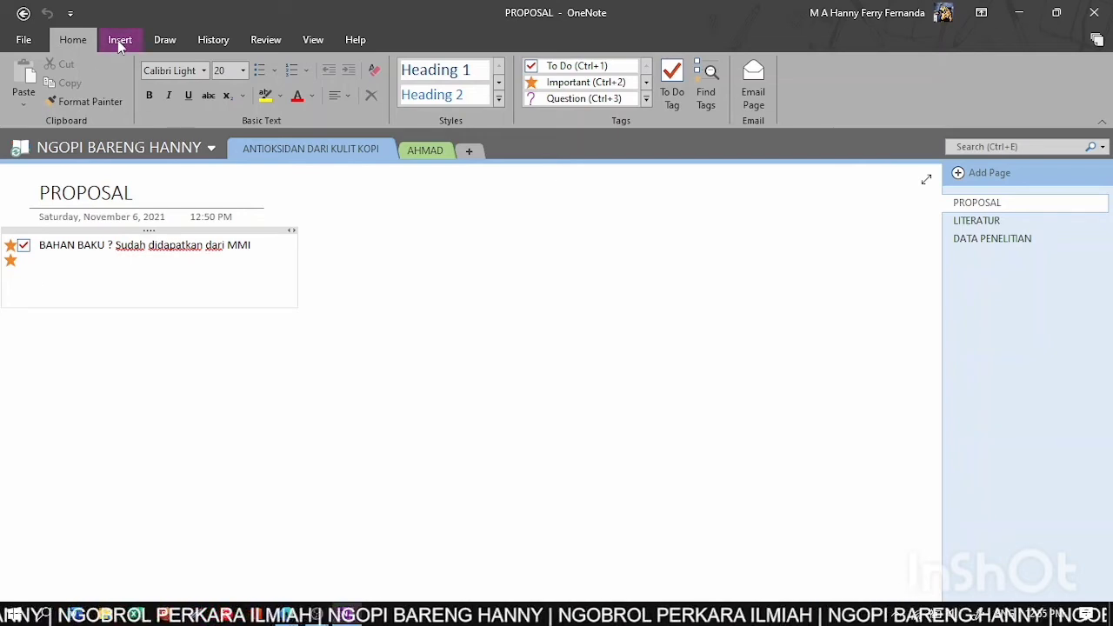
- Attach the TEMPLATE PROPOSAL .docx file to the page, then delete the attachment again
click(121, 40)
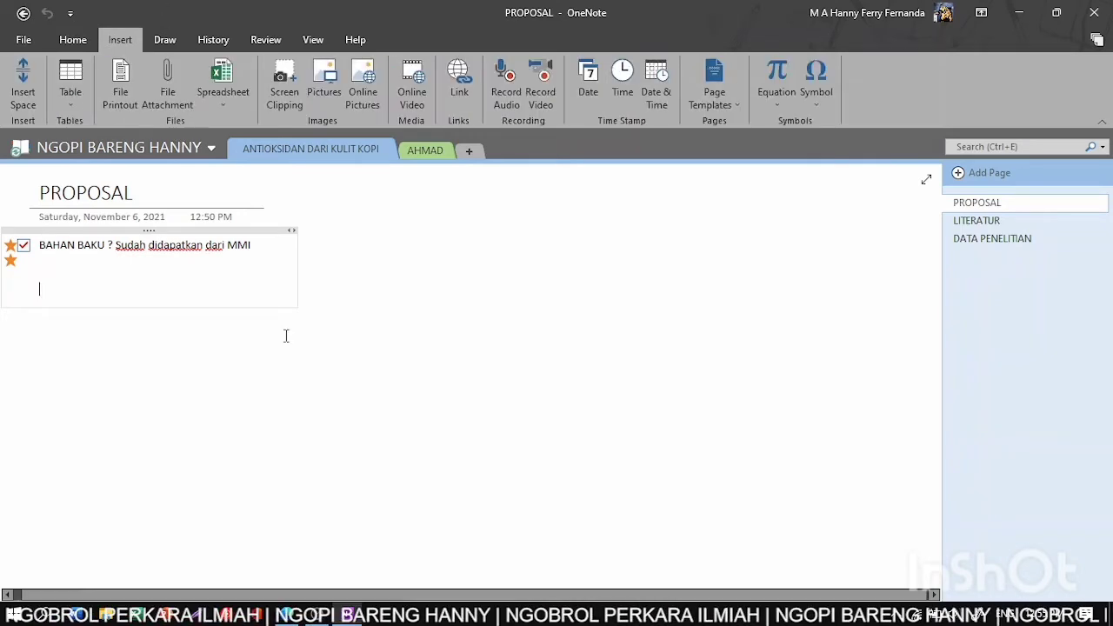
click(224, 106)
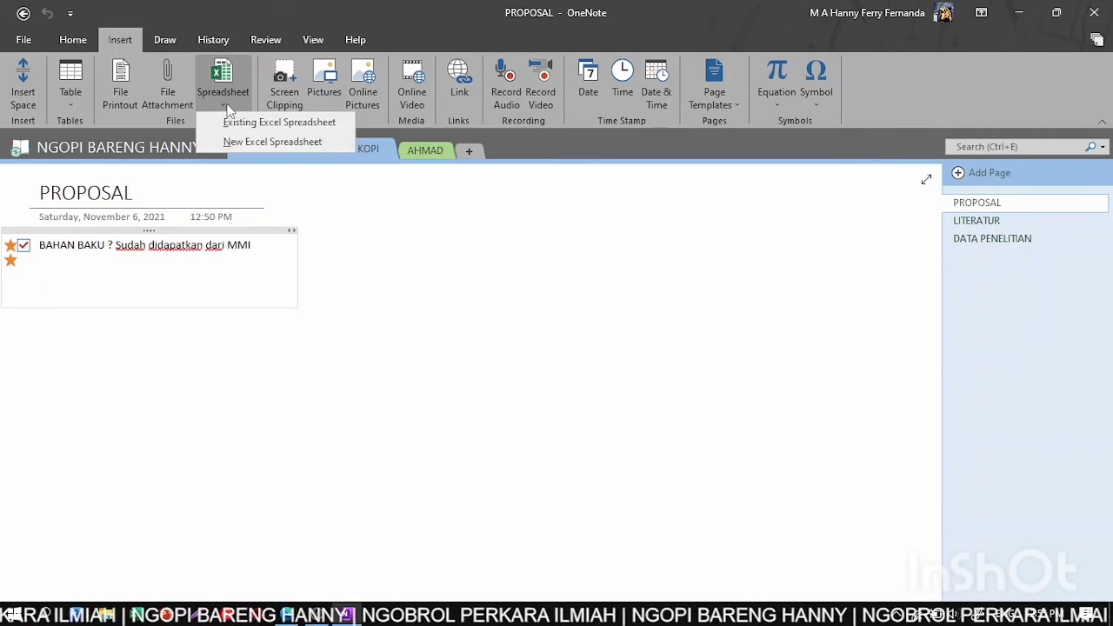
click(168, 94)
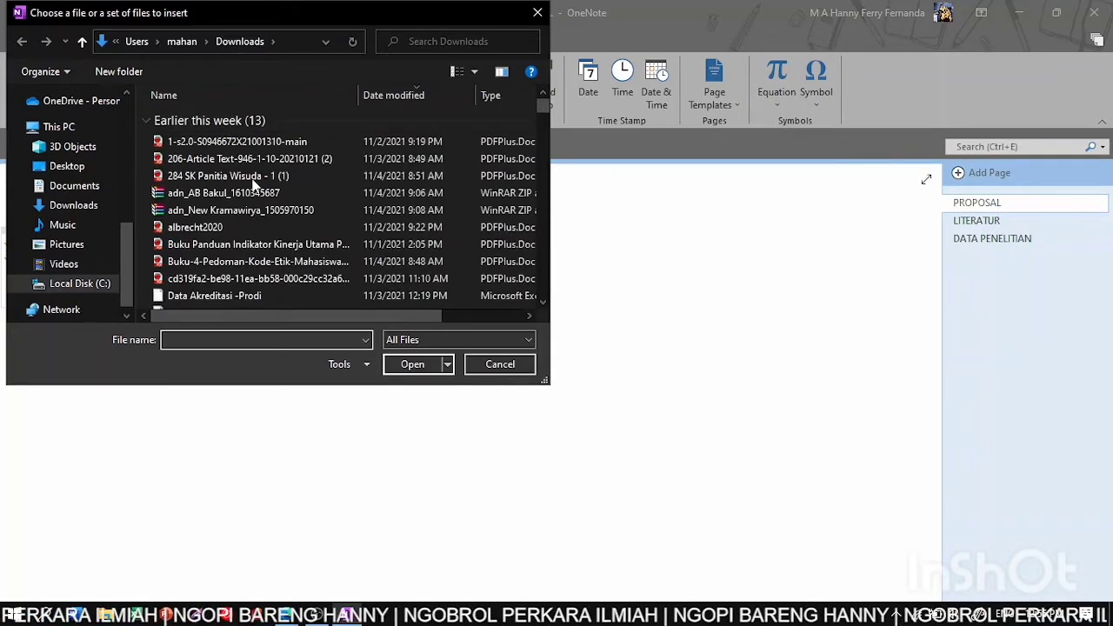
scroll(254, 182, down, 3)
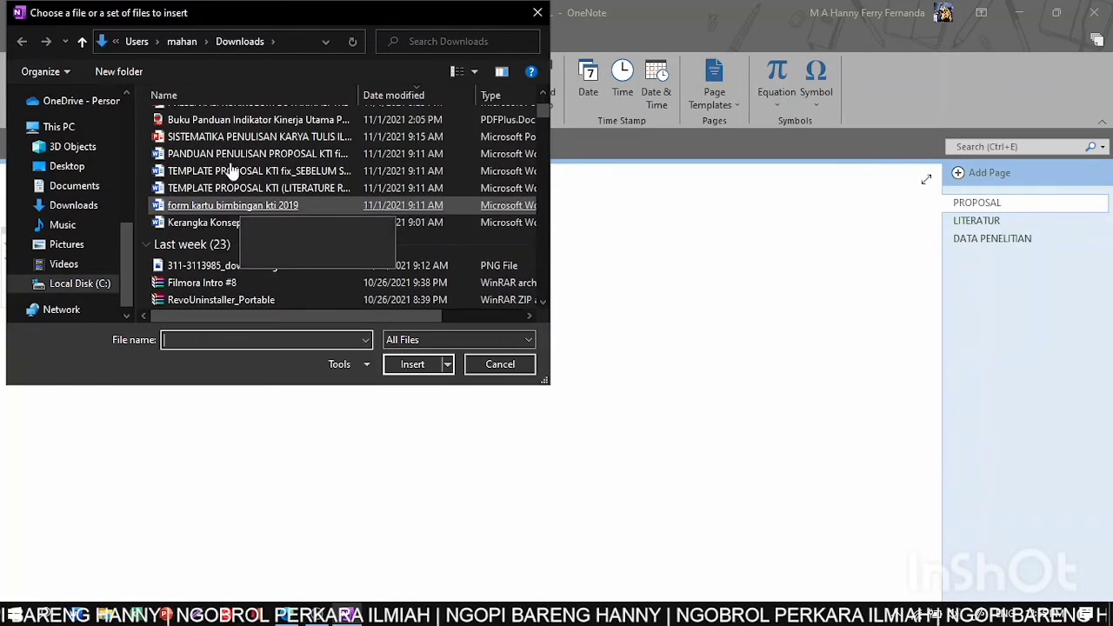
click(231, 175)
double_click(231, 176)
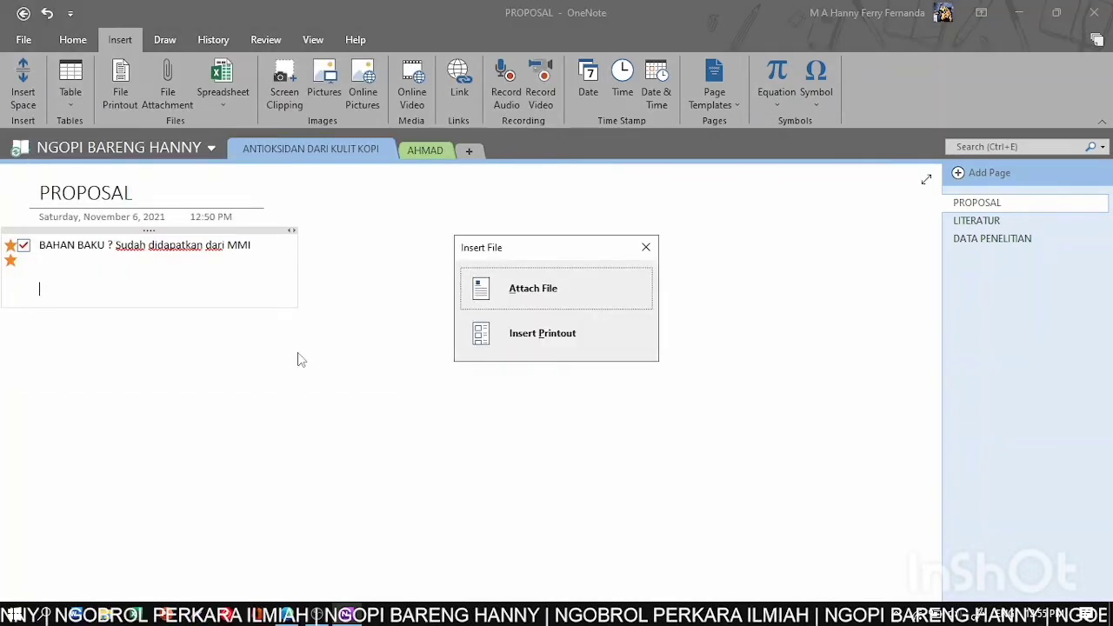
click(536, 294)
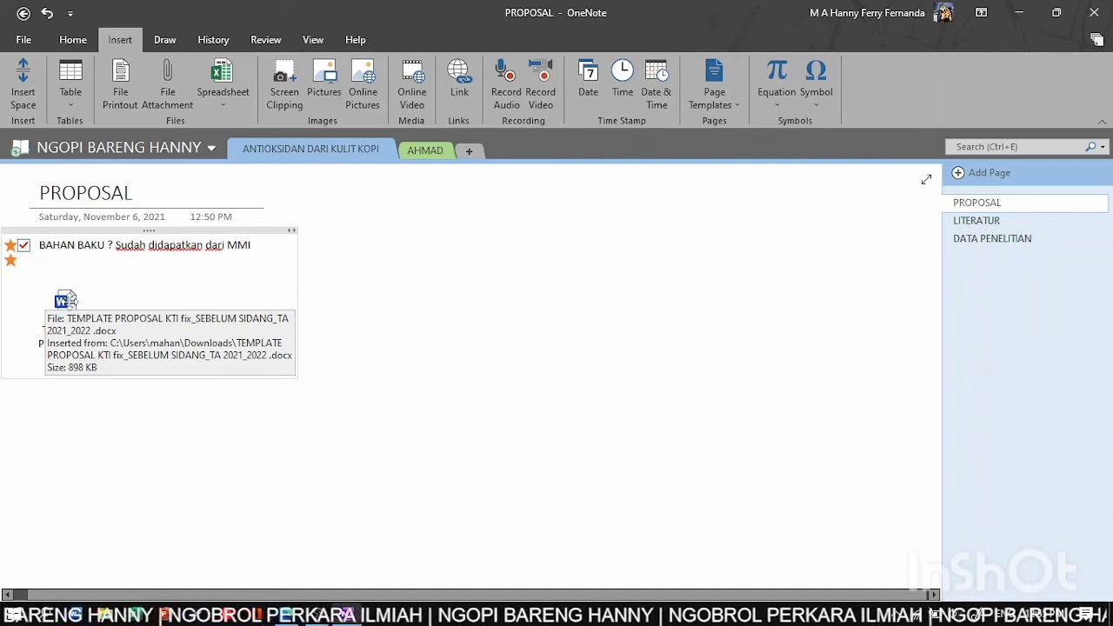
click(70, 300)
key(Delete)
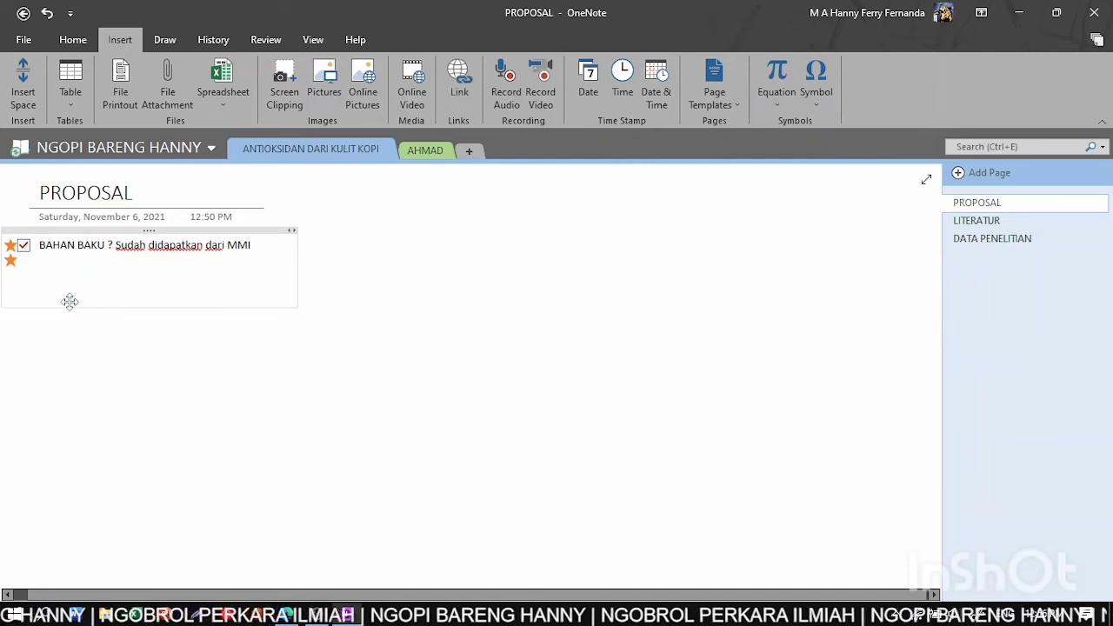
- Insert a three-column, five-row table with headers No, Keterangan and File
click(80, 97)
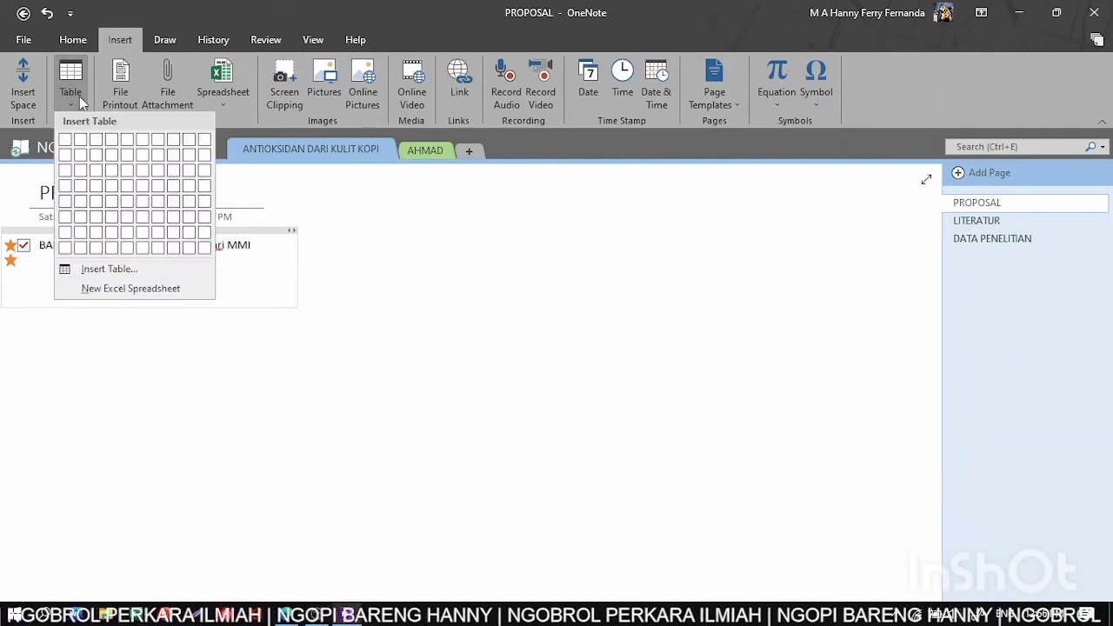
click(96, 201)
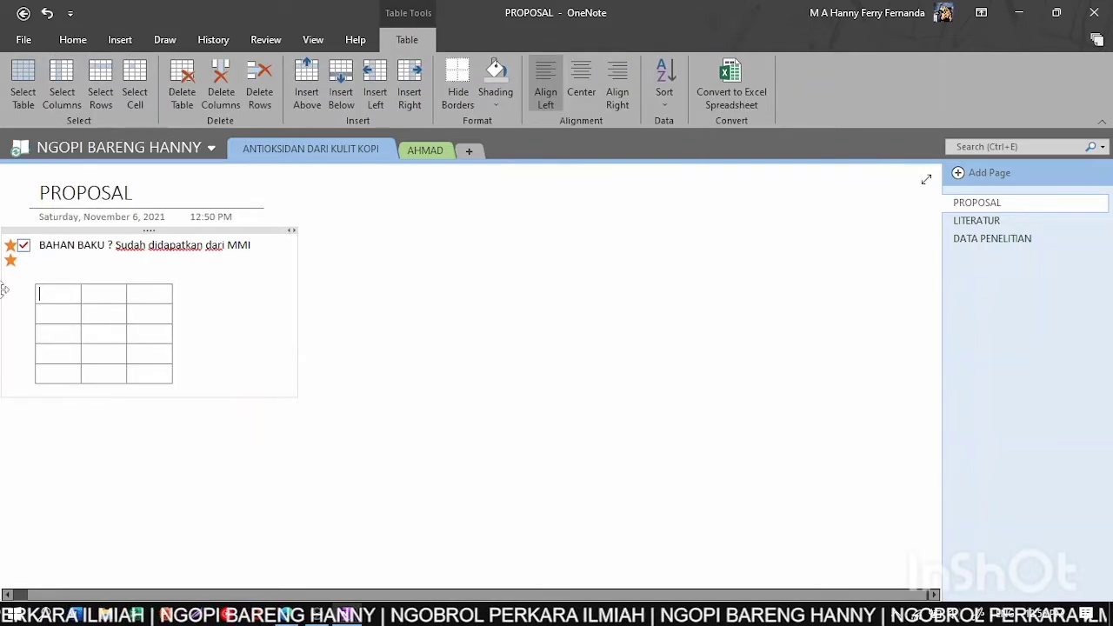
text(No)
key(Tab)
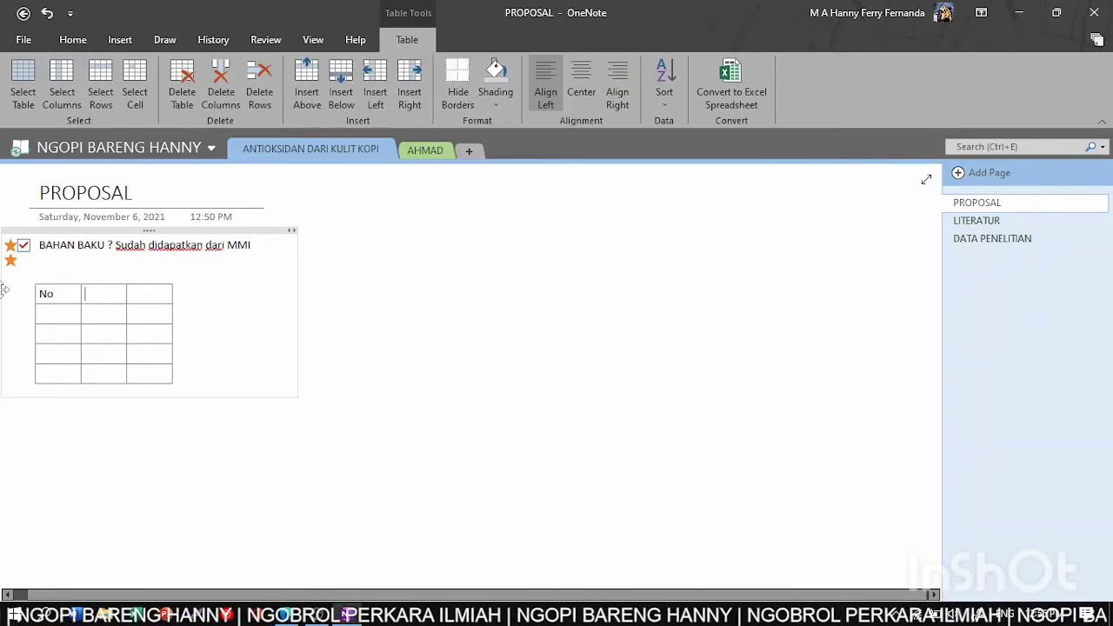
text(Keterangan)
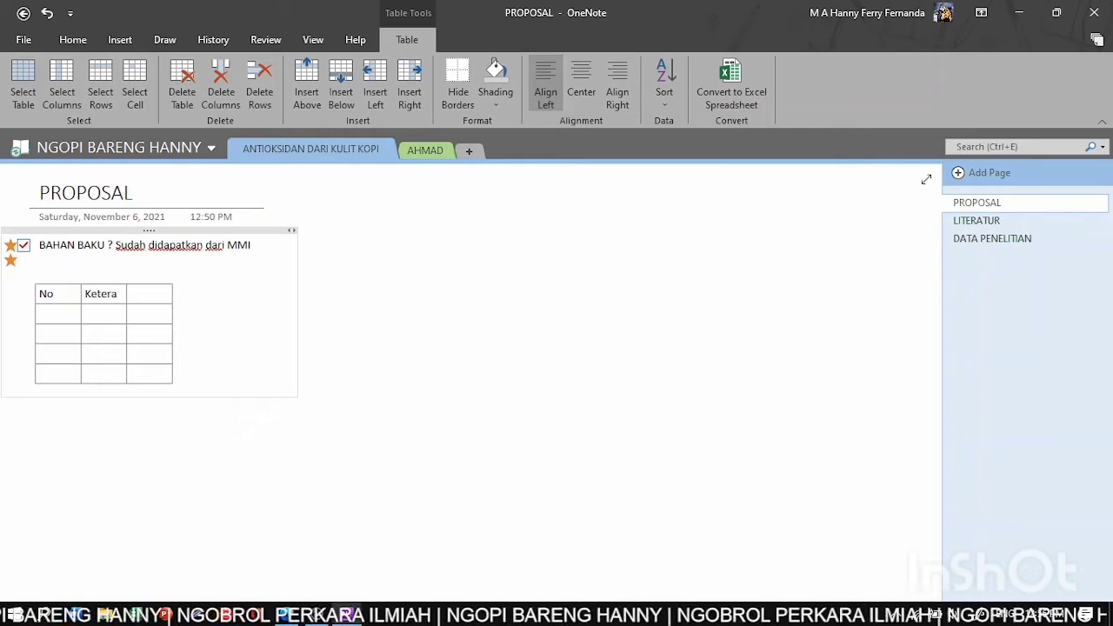
text(FIle)
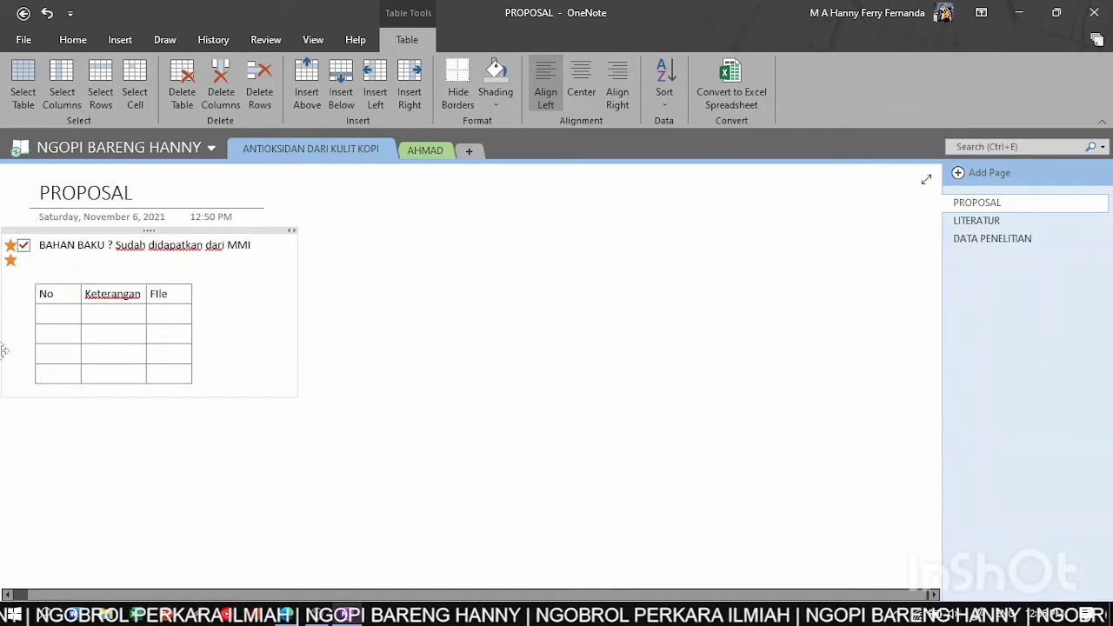
text(1)
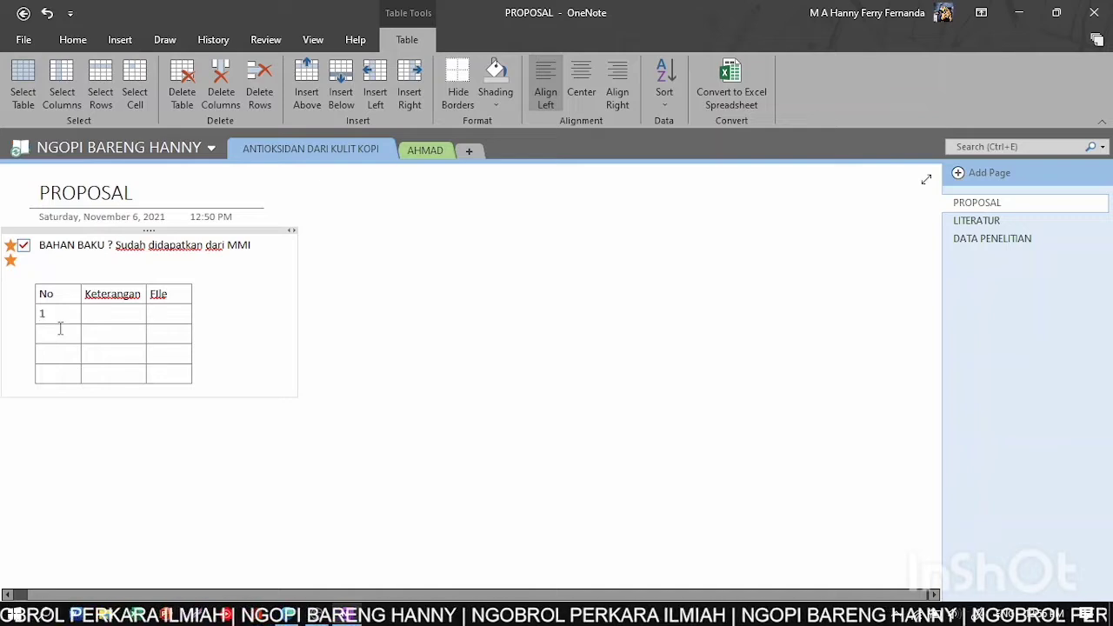
- Number row 2 as '2' and begin typing 'Template' in row 1's Keterangan cell
click(67, 332)
text(2)
click(101, 319)
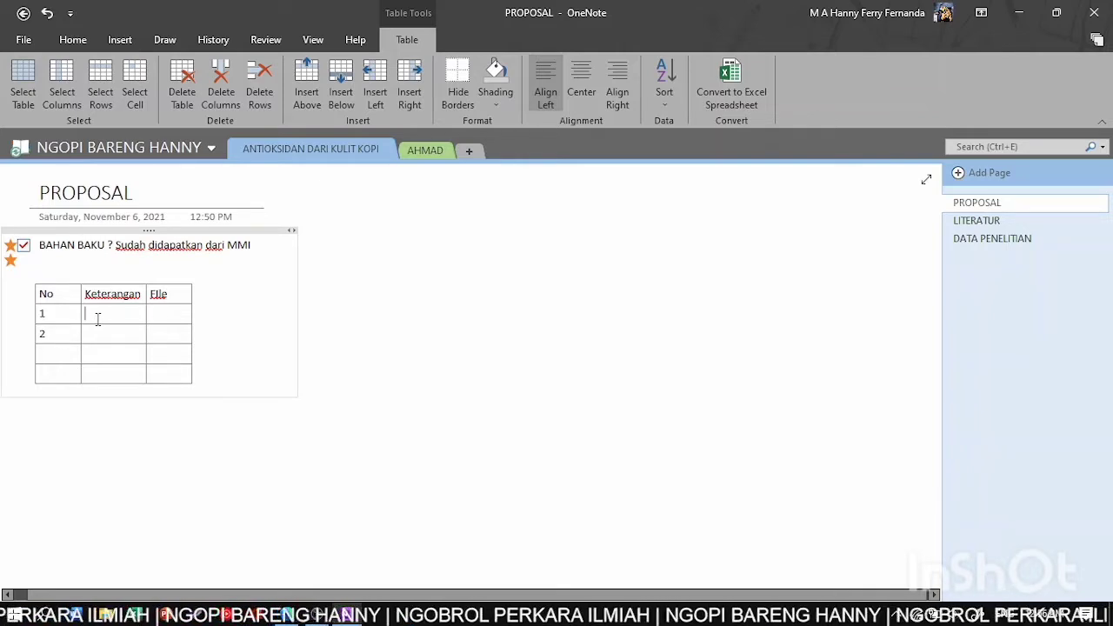
text(Templa)
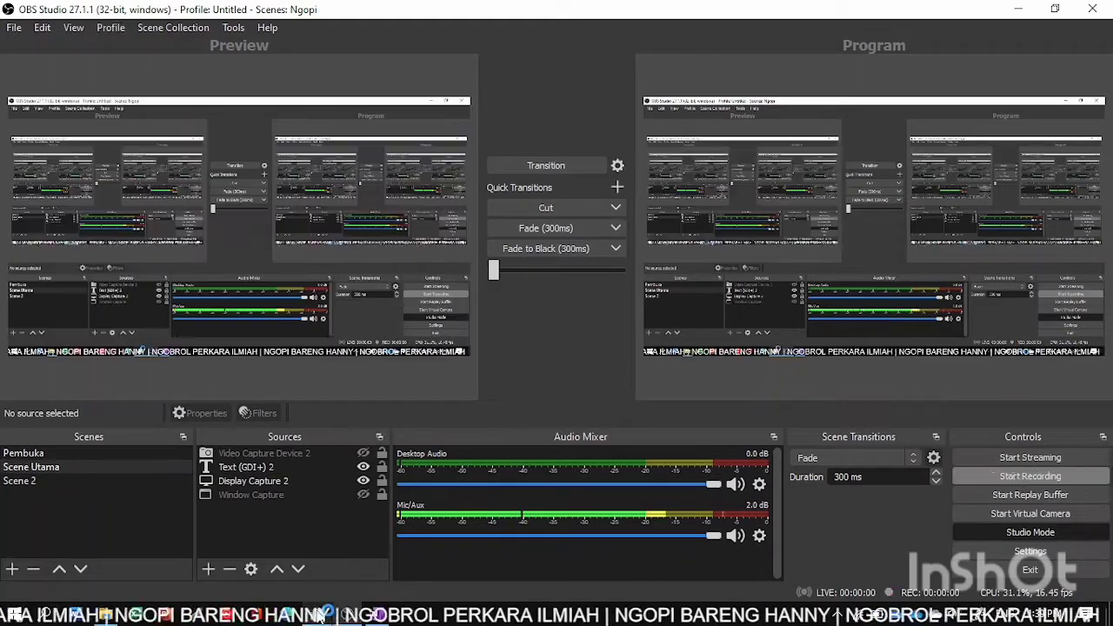
- Switch OBS to the Scene Utama scene and return to OneNote
click(1021, 476)
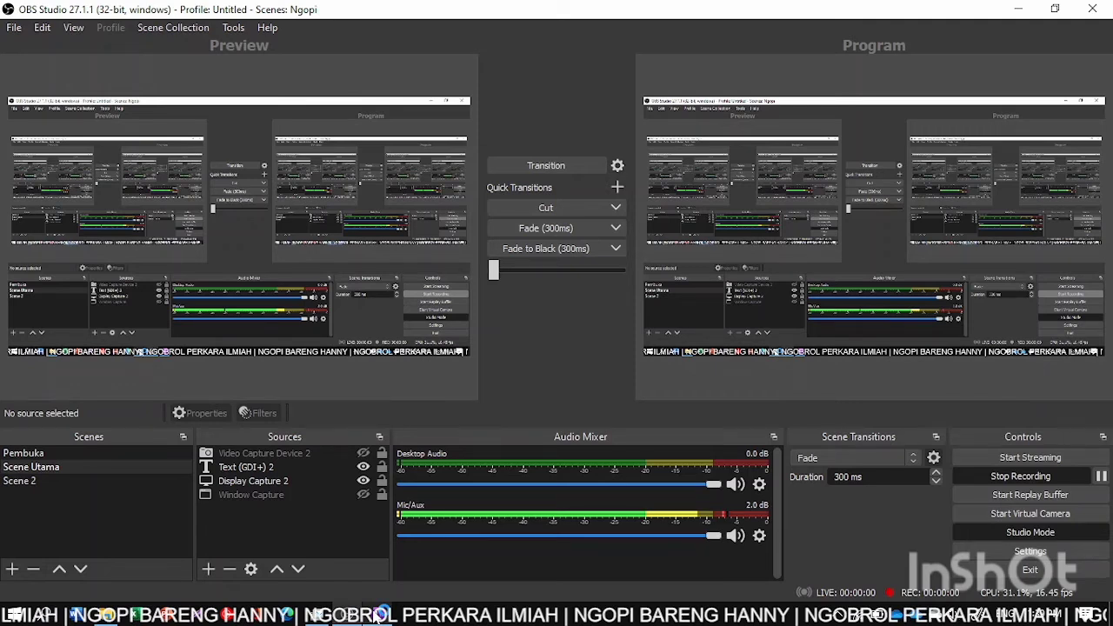
click(380, 613)
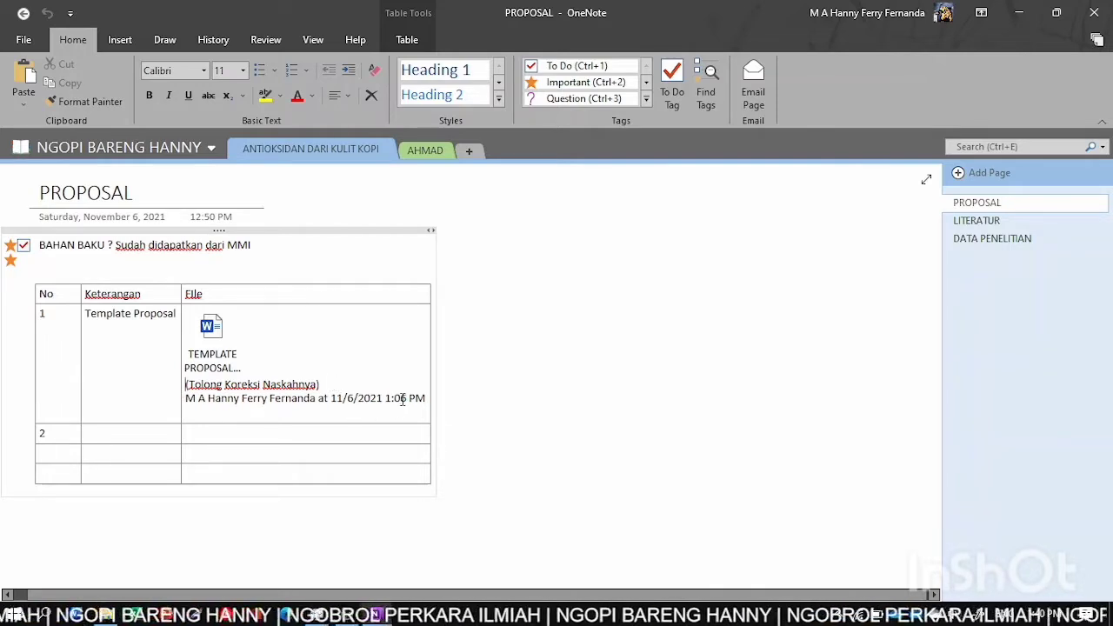
- Replace the old author/date line under the attached template with a fresh author and time stamp
mouse_move(429, 399)
mouse_down()
mouse_move(165, 392)
mouse_move(191, 399)
mouse_up()
key(BackSpace)
key(BackSpace)
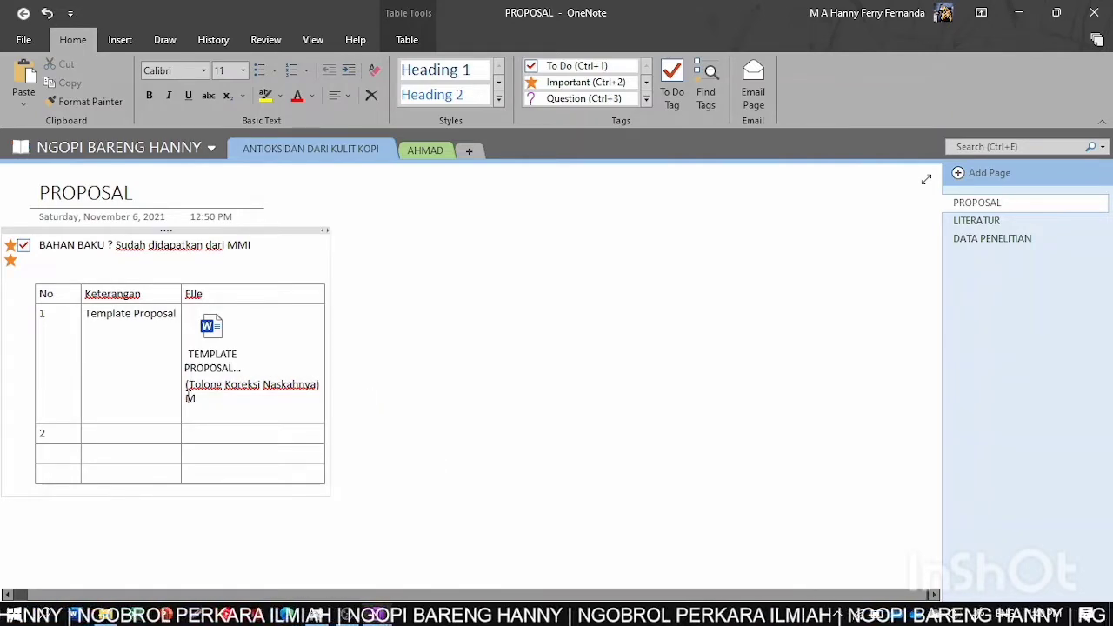
right_click(205, 401)
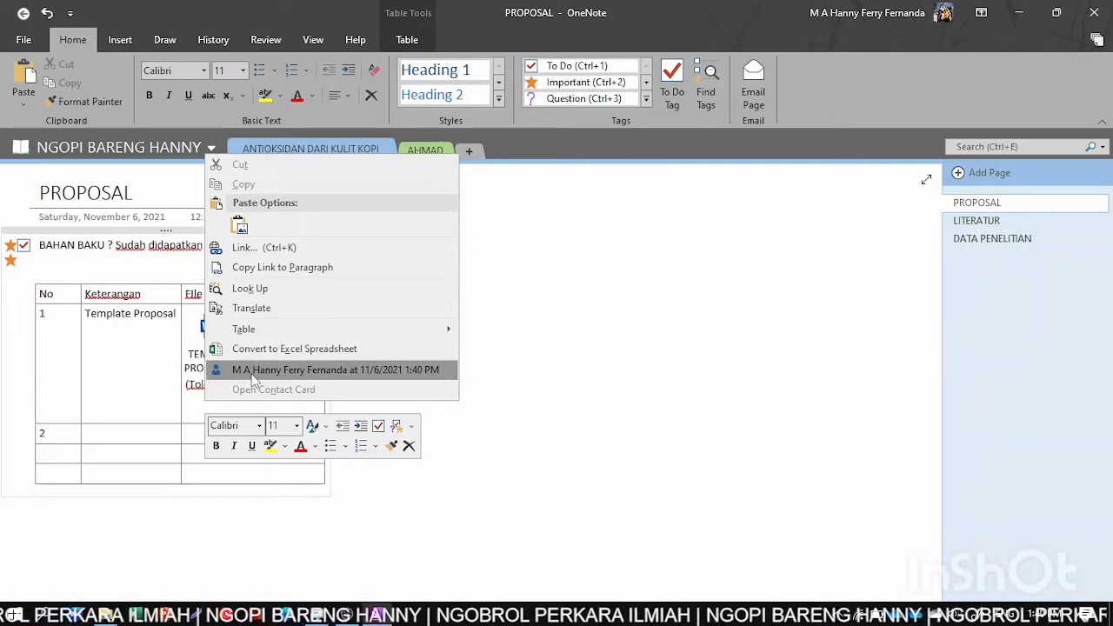
click(255, 370)
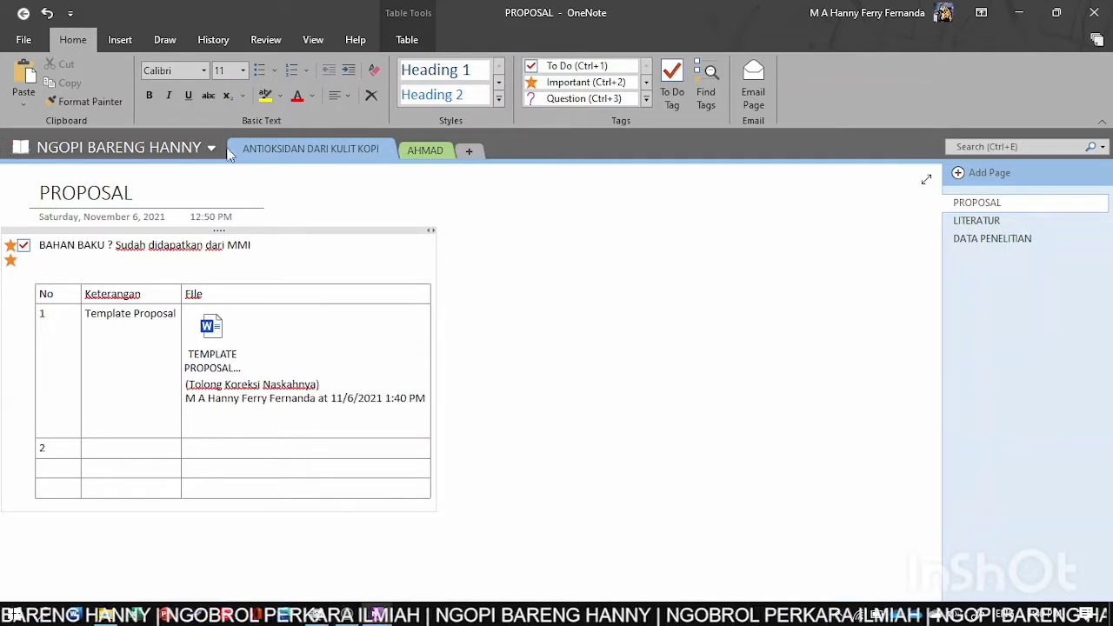
- Share the NGOPI BARENG HANNY notebook with the second account's e-mail address as an editor
click(209, 149)
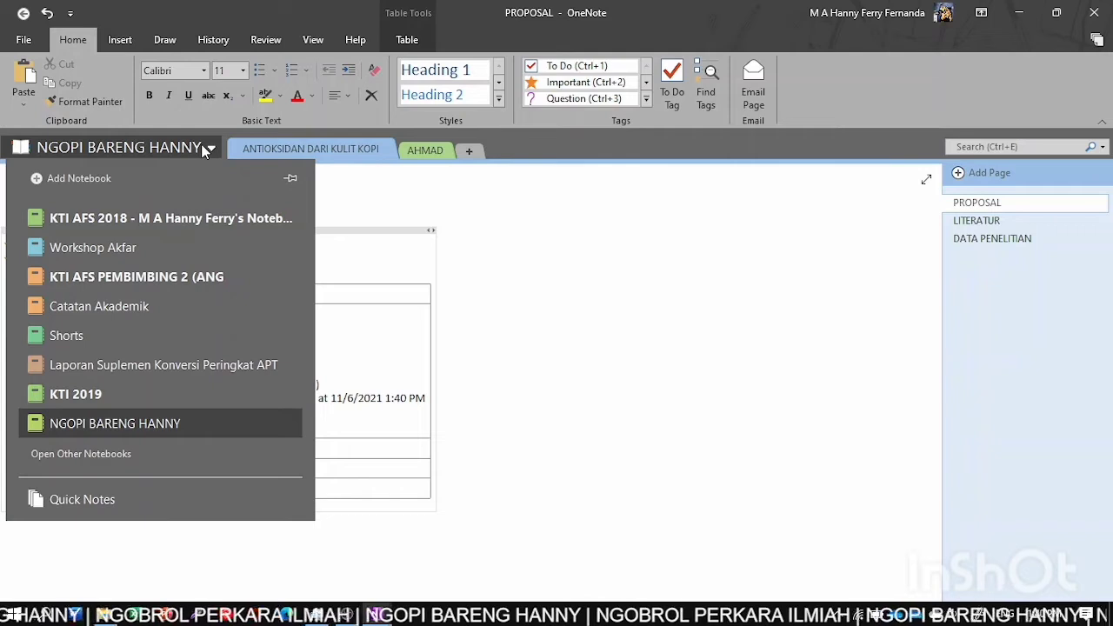
right_click(84, 424)
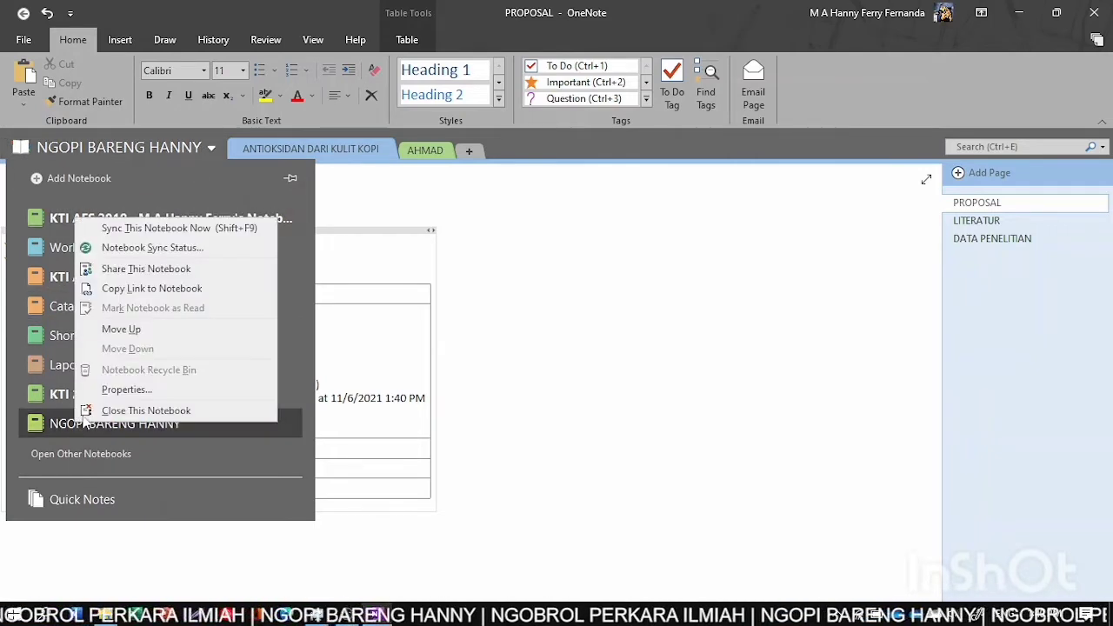
click(139, 270)
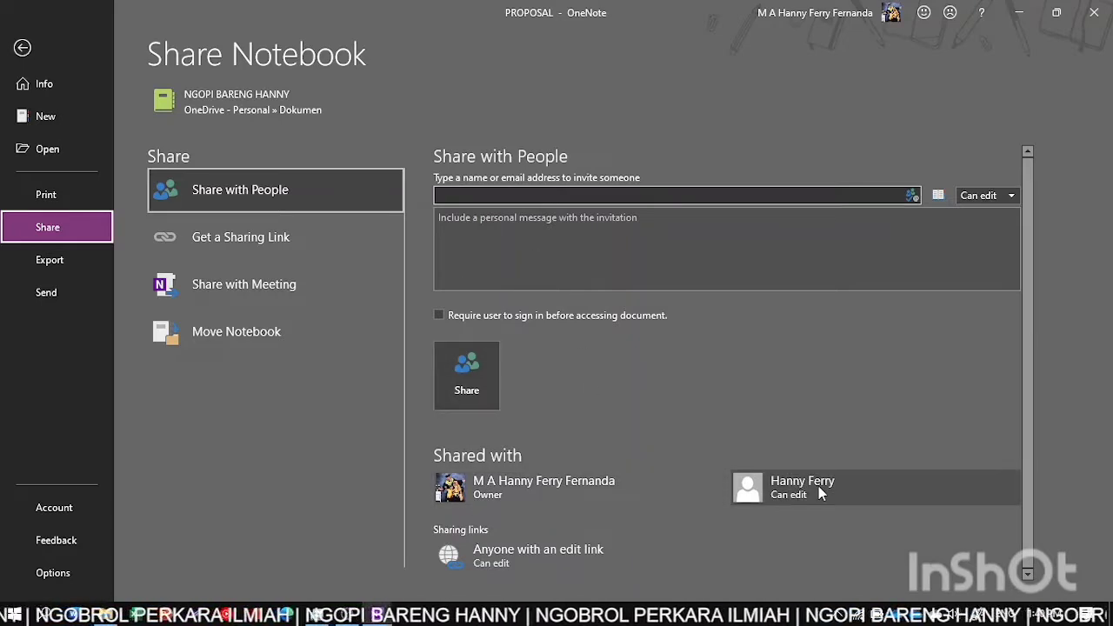
mouse_move(820, 493)
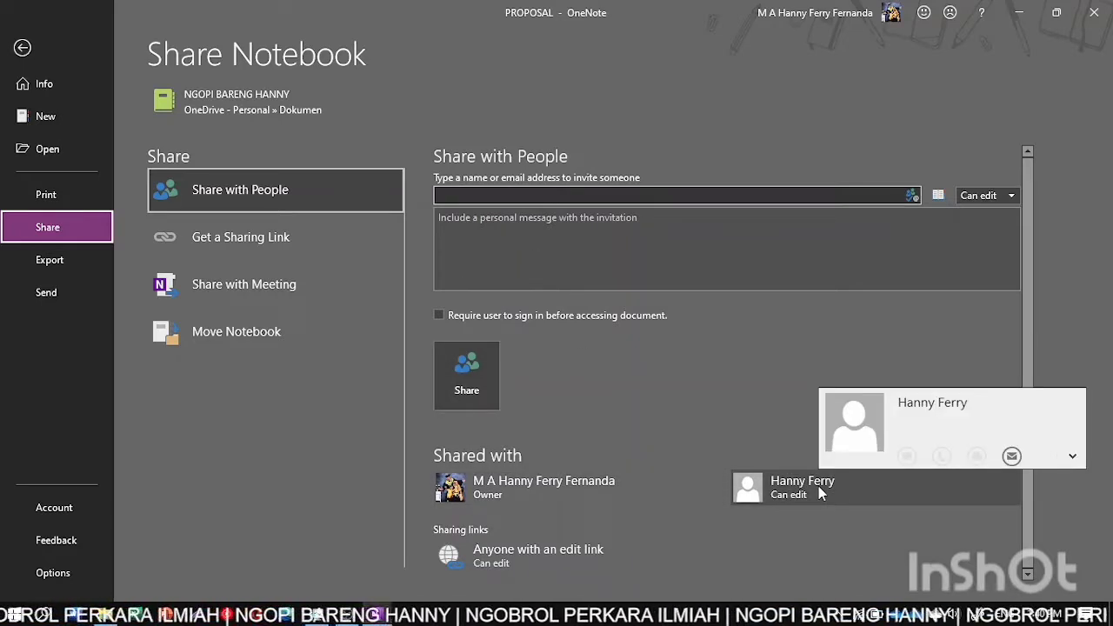
click(529, 197)
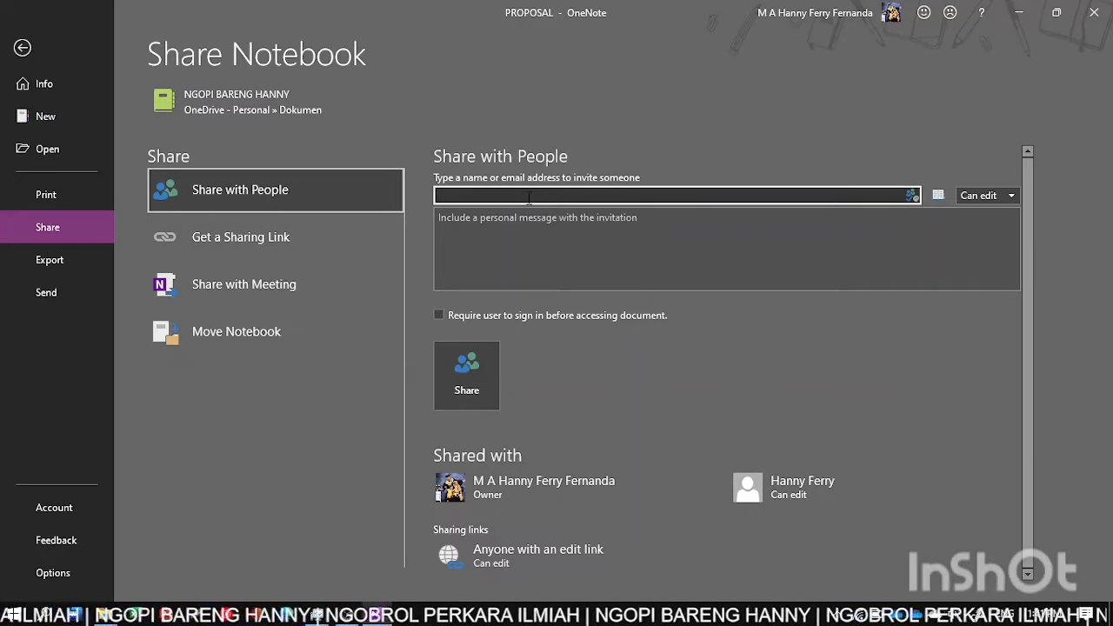
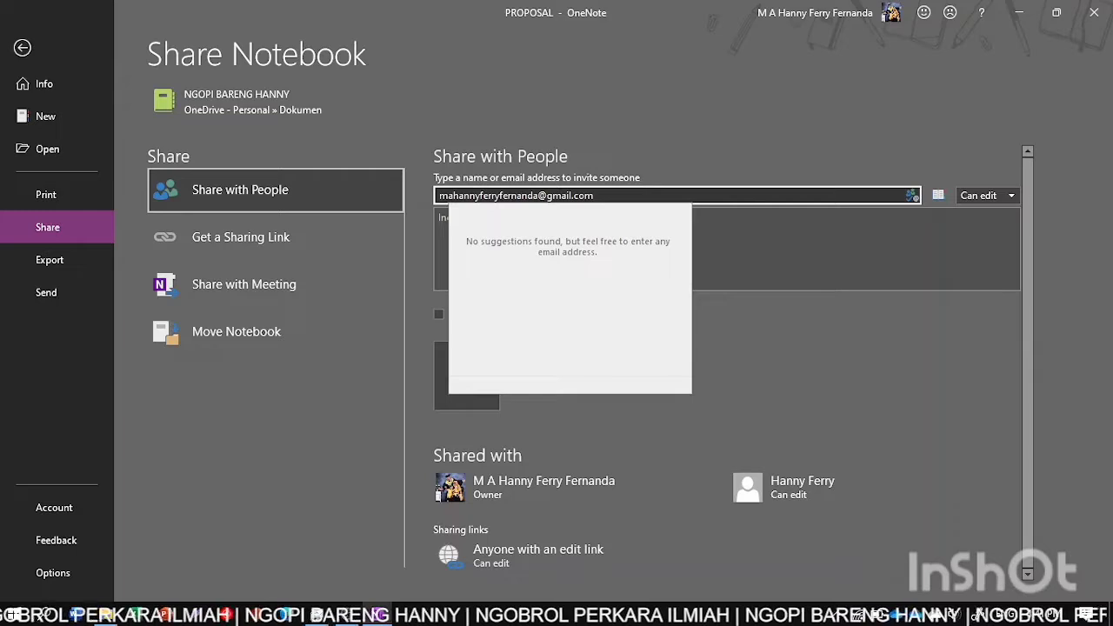
click(816, 350)
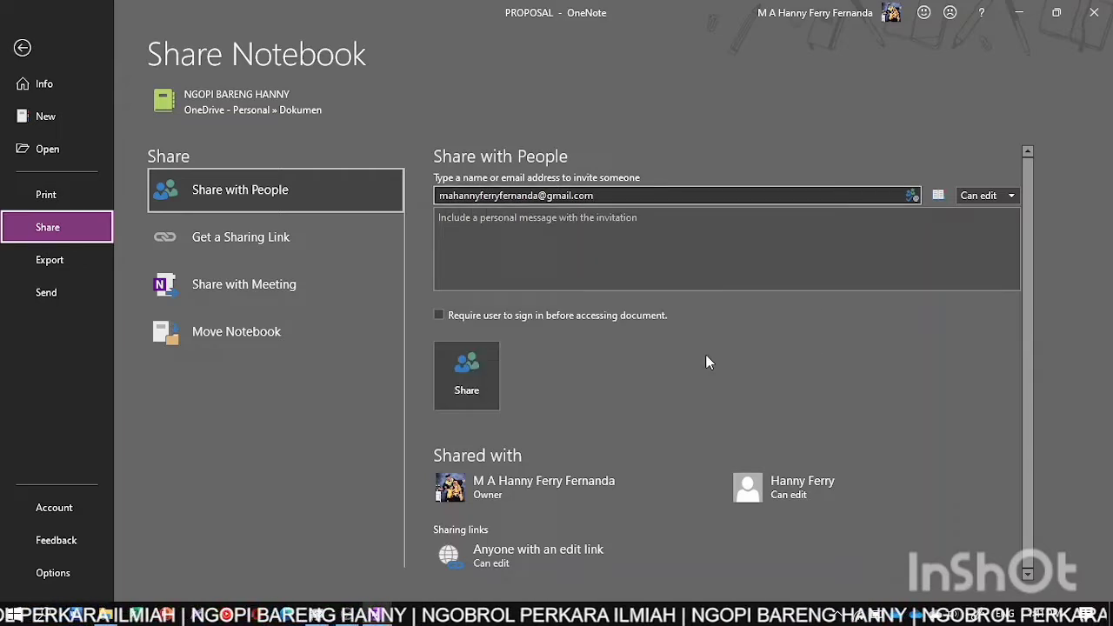
click(467, 388)
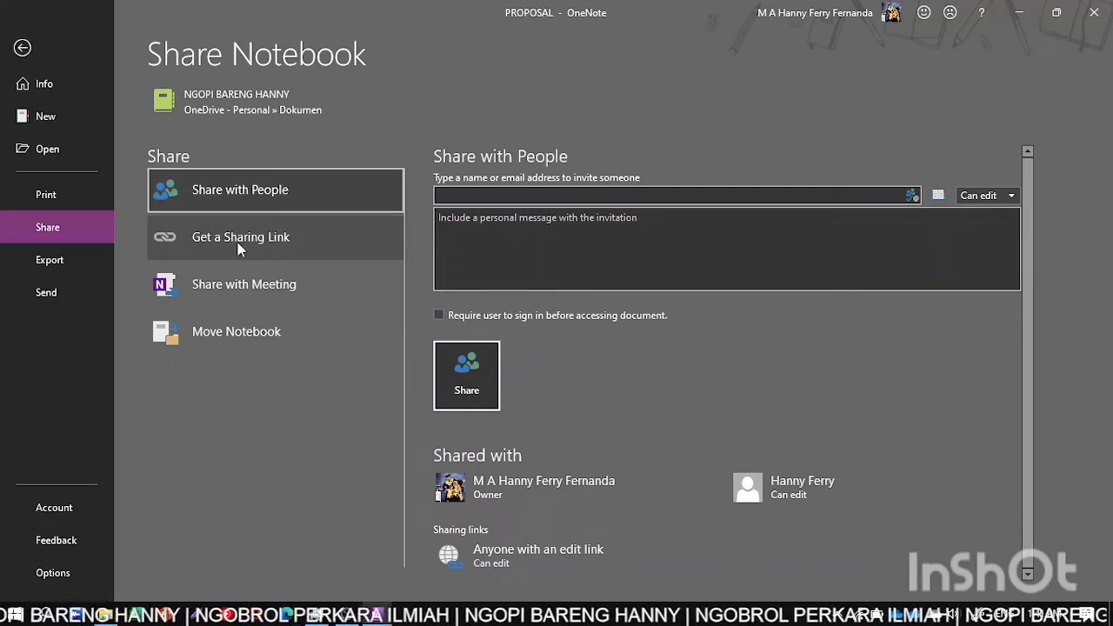
- Generate a view-only link for the notebook under Get a Sharing Link
click(263, 247)
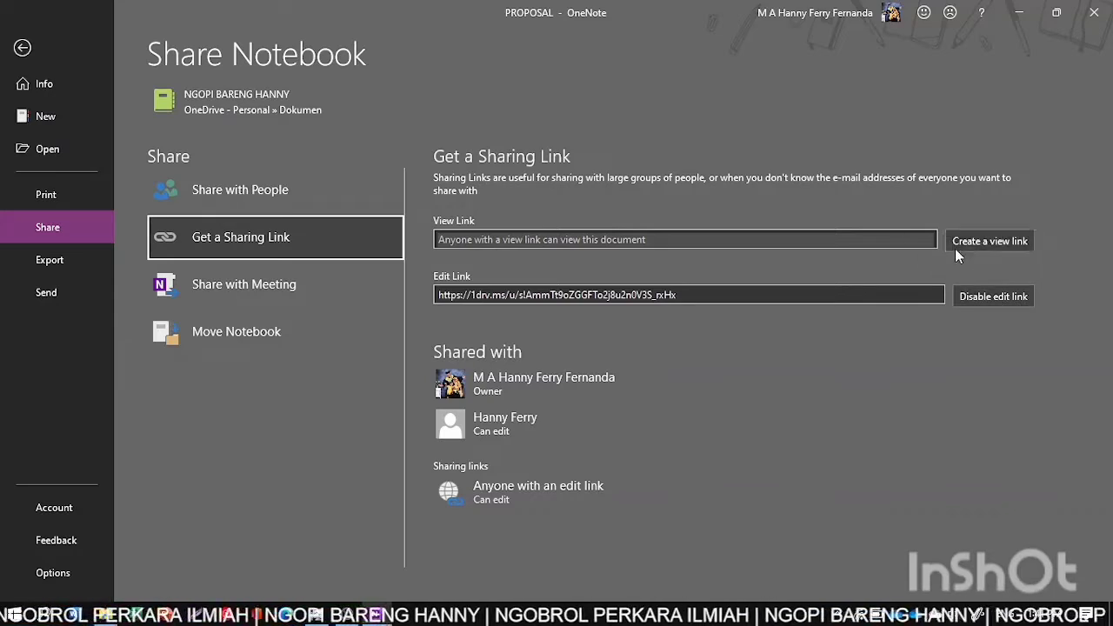
click(989, 242)
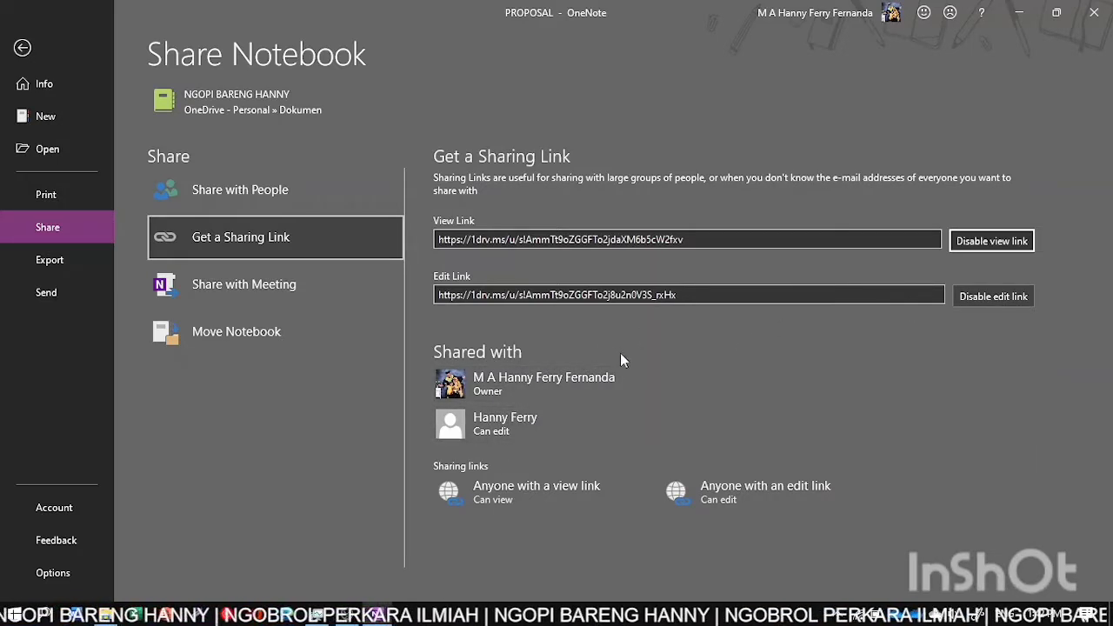
mouse_move(522, 432)
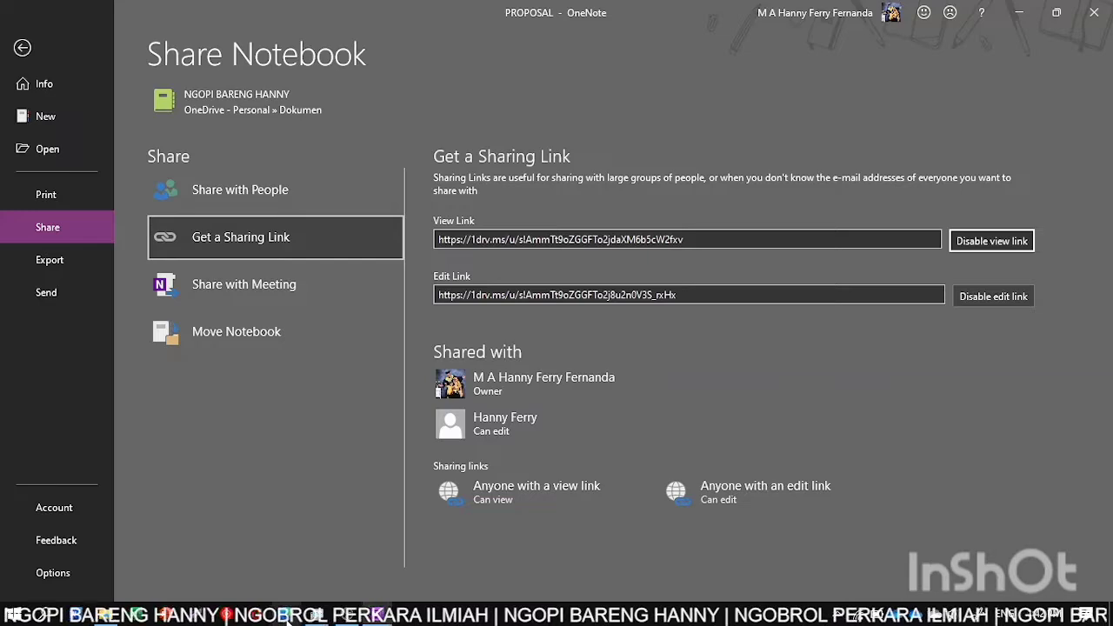
- In Edge, open the Gmail Inbox (802) address-bar suggestion for the second account
click(288, 619)
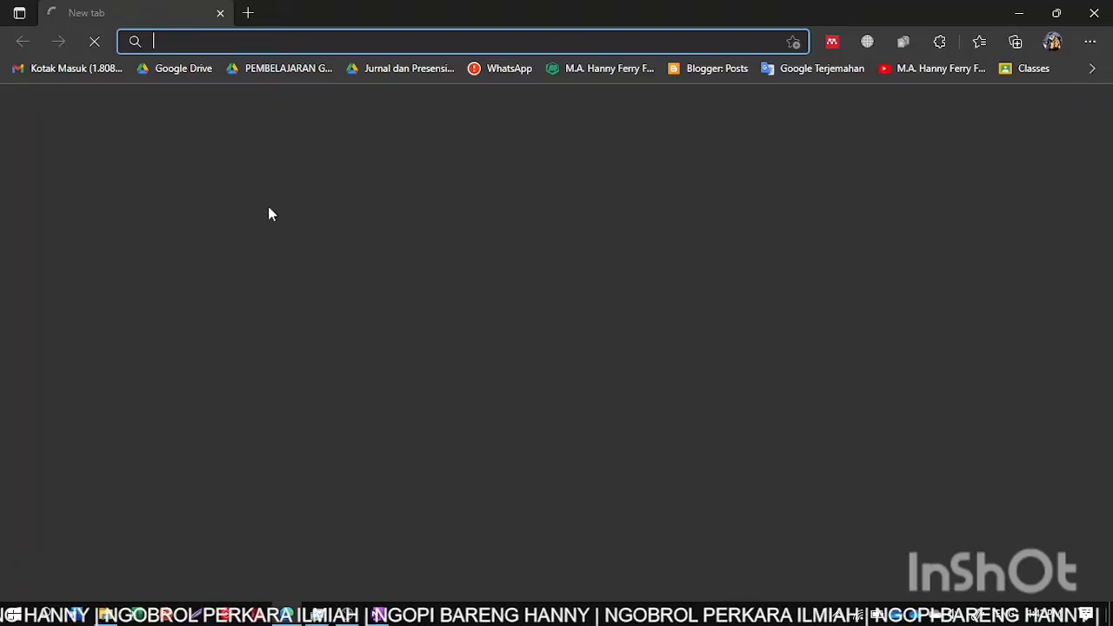
text(g)
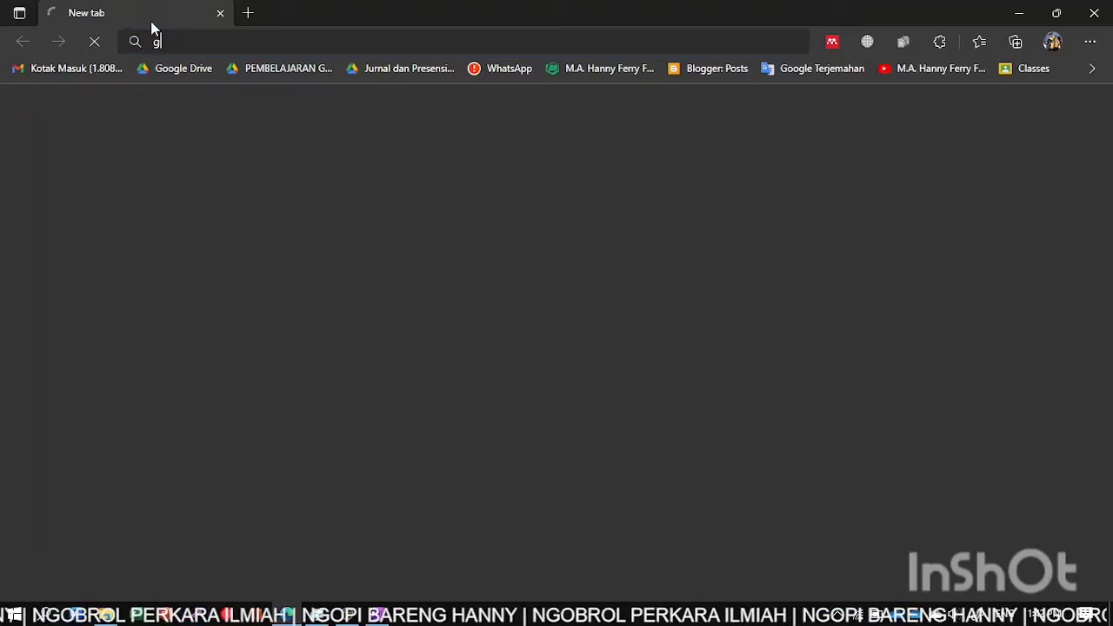
text(mai)
key(BackSpace)
key(BackSpace)
text(i)
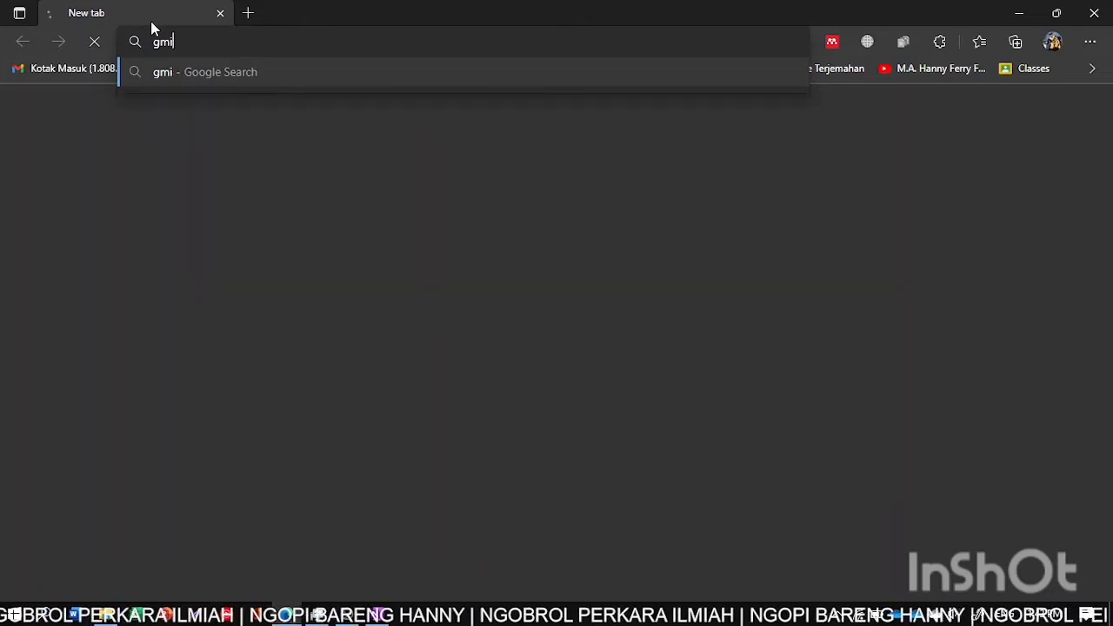
key(BackSpace)
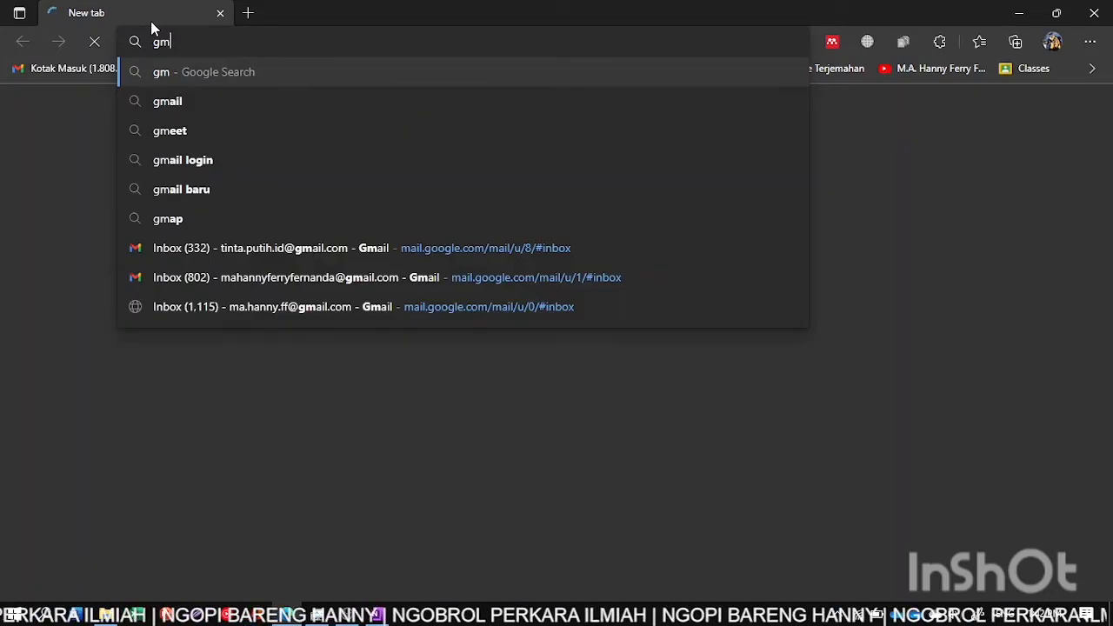
key(Down)
key(Down)
key(Down)
key(Down)
key(Down)
key(Down)
key(Down)
key(Return)
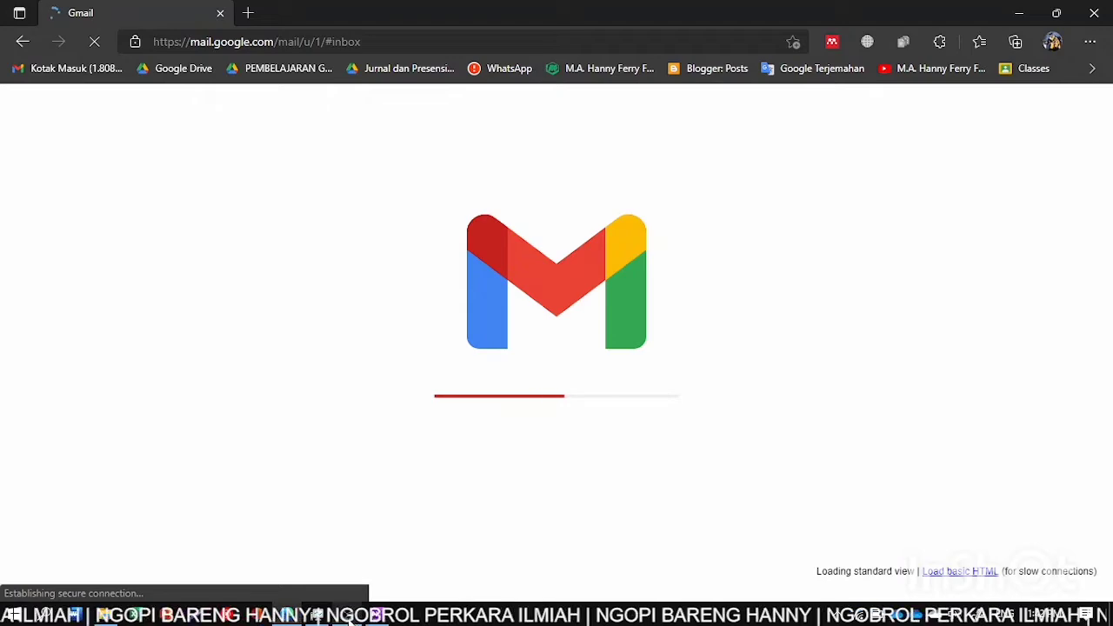
- Open the NGOPI BARENG HANNY share email and launch the shared notebook from its Open button
click(350, 619)
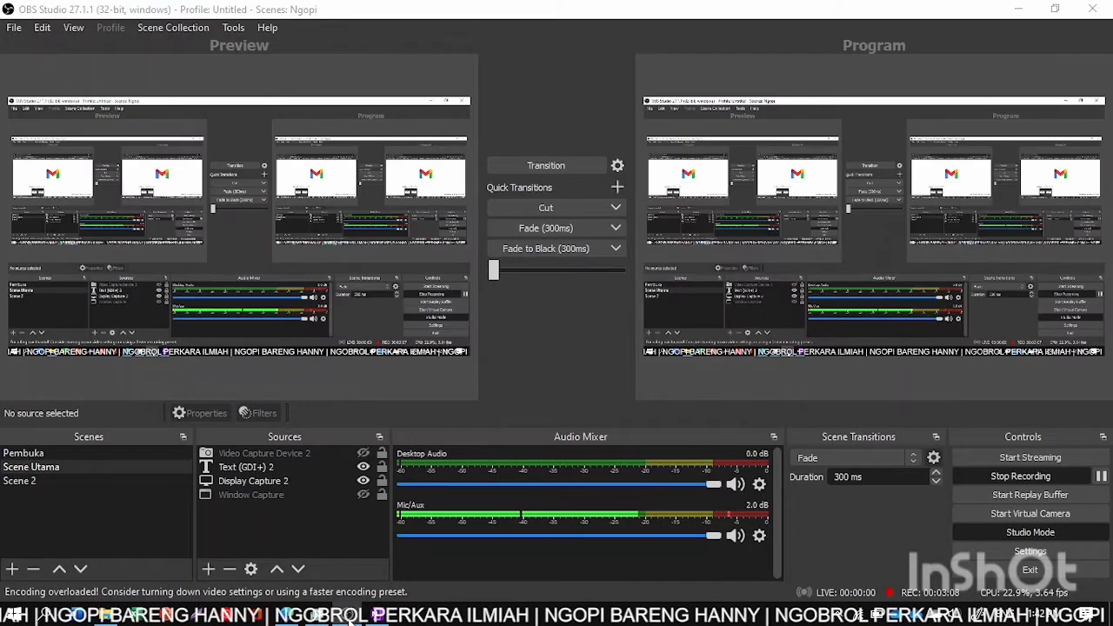
click(349, 619)
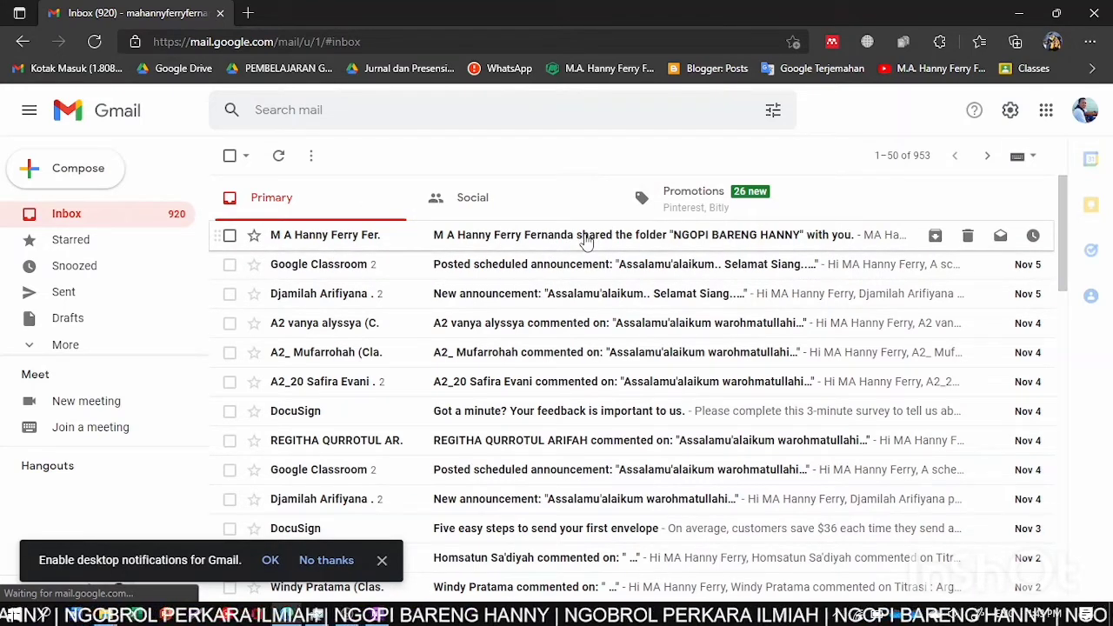
click(587, 242)
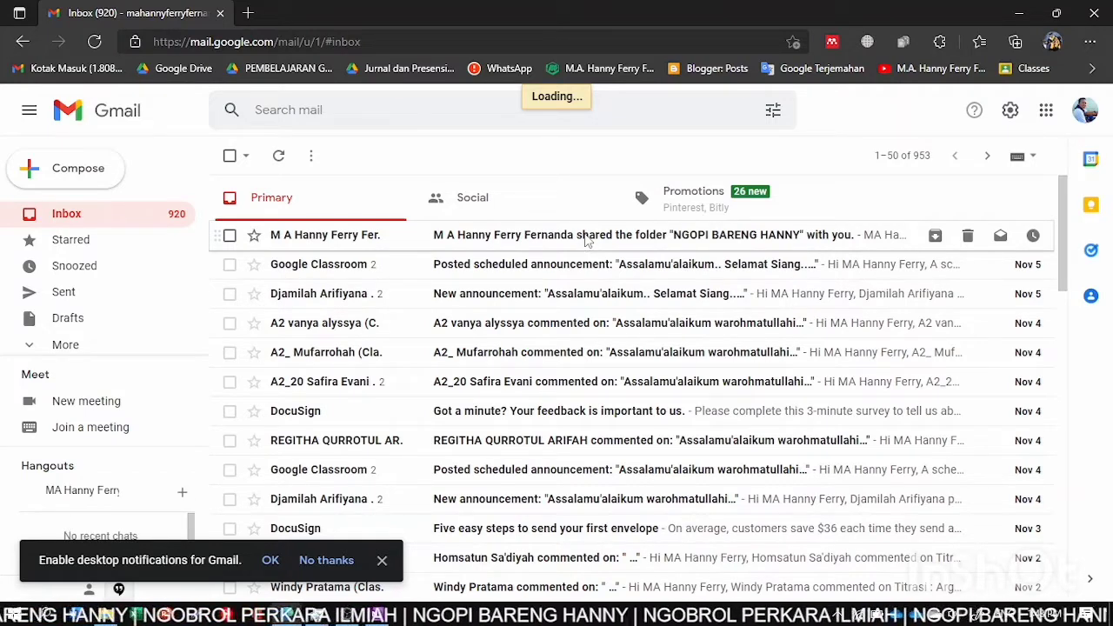
click(586, 241)
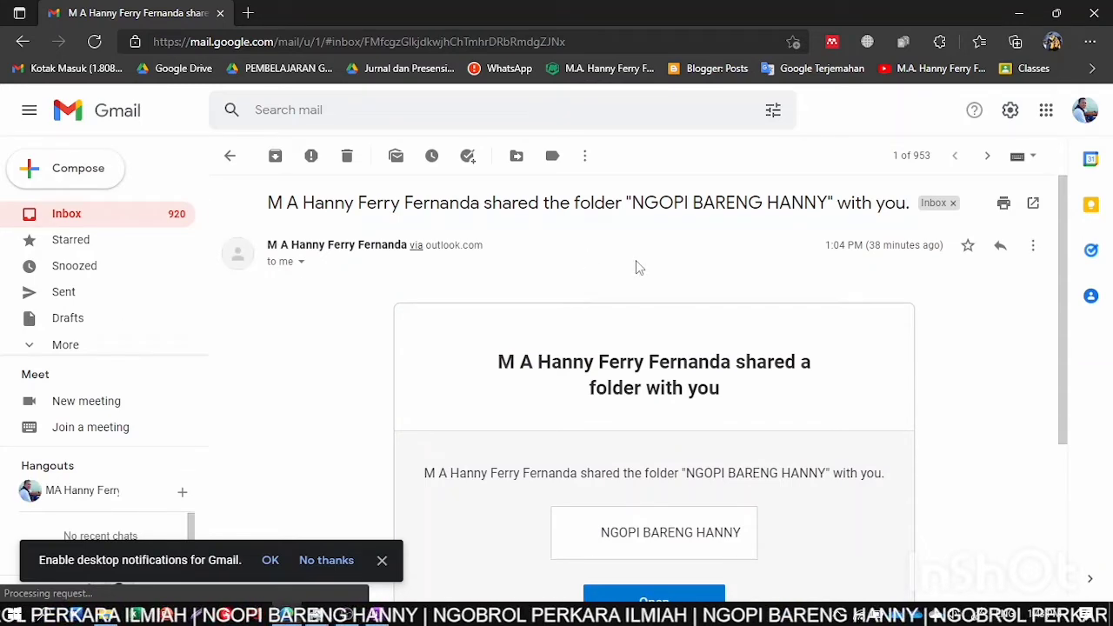
scroll(635, 261, down, 2)
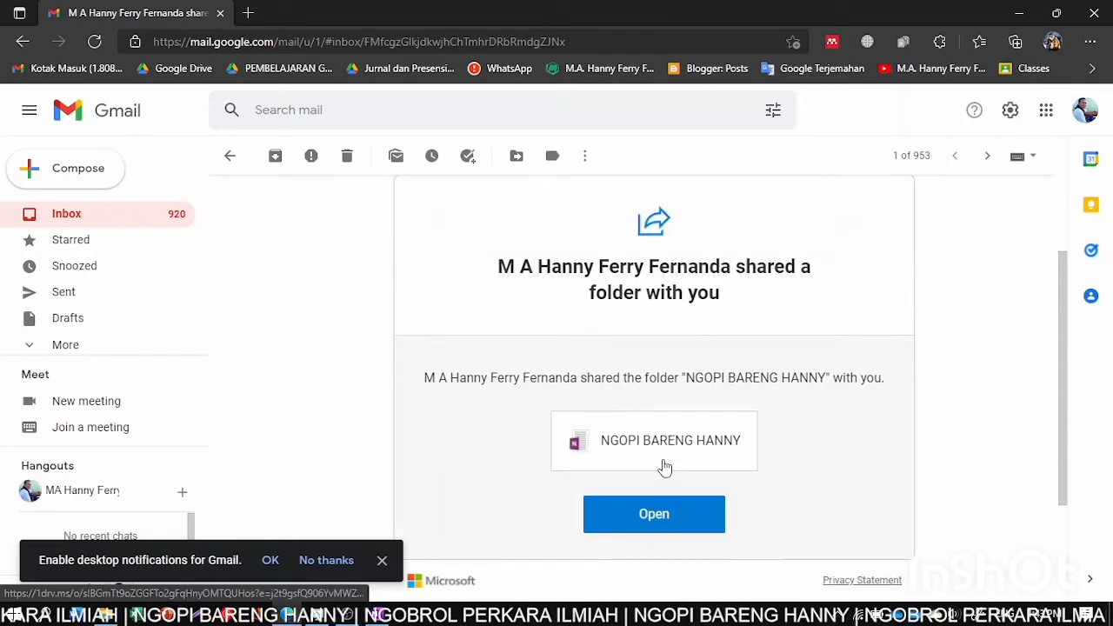
click(656, 520)
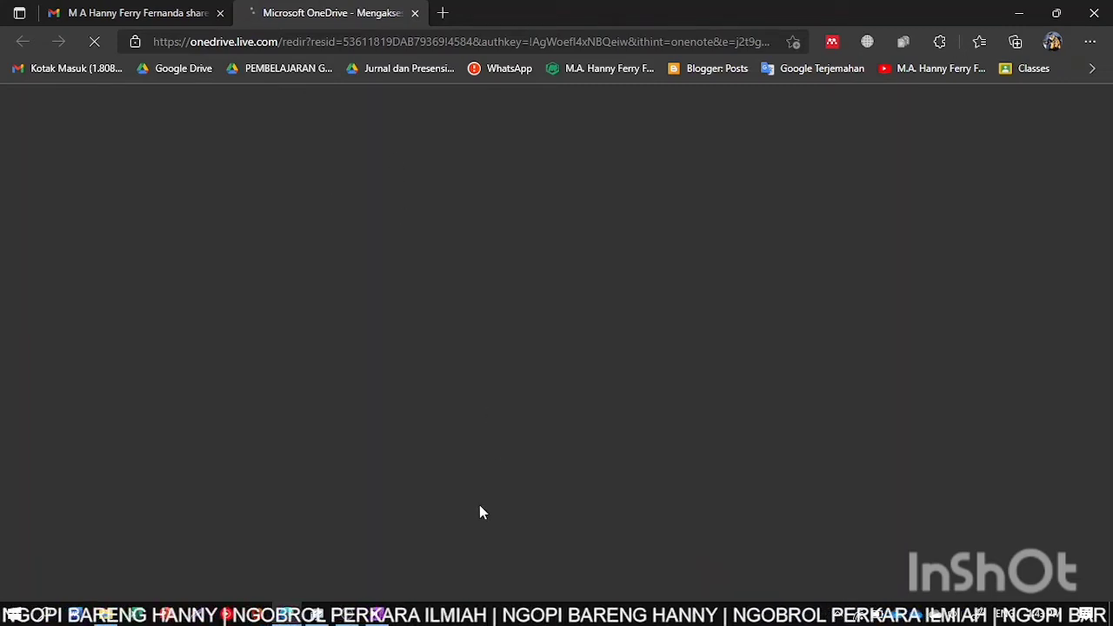
- In desktop OneNote, run Sync All from File > Info's sync status, then return to Edge
click(383, 615)
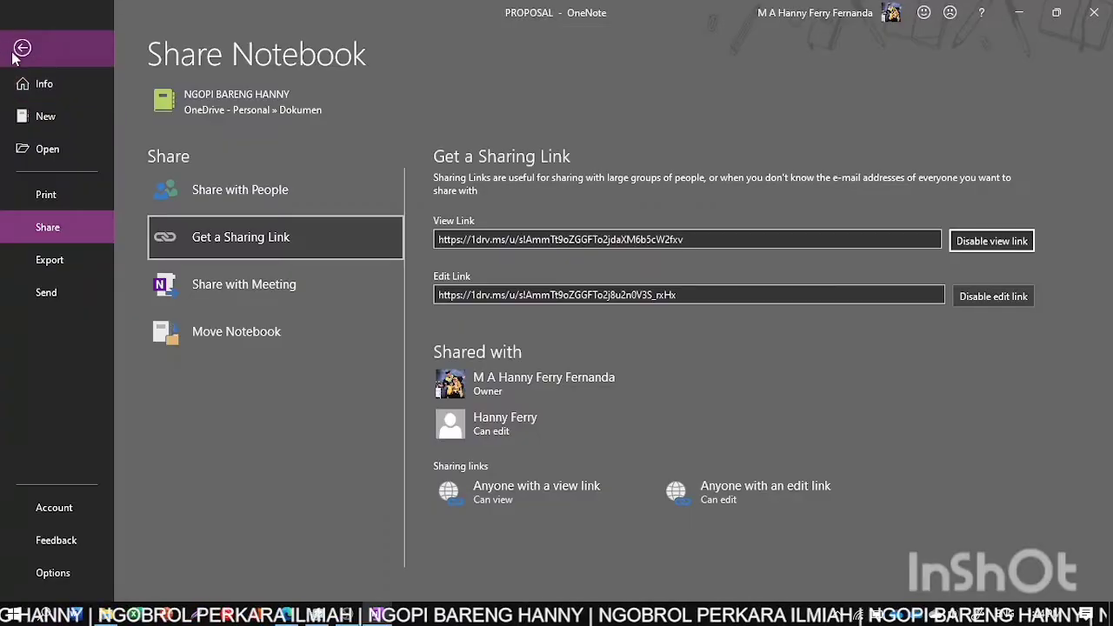
click(22, 47)
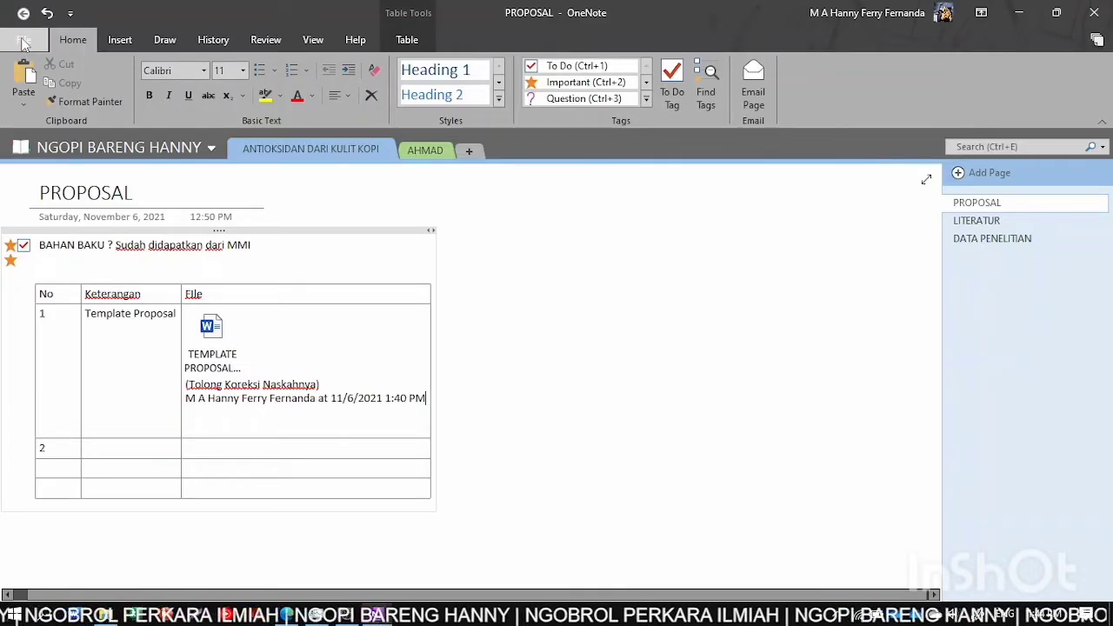
click(24, 41)
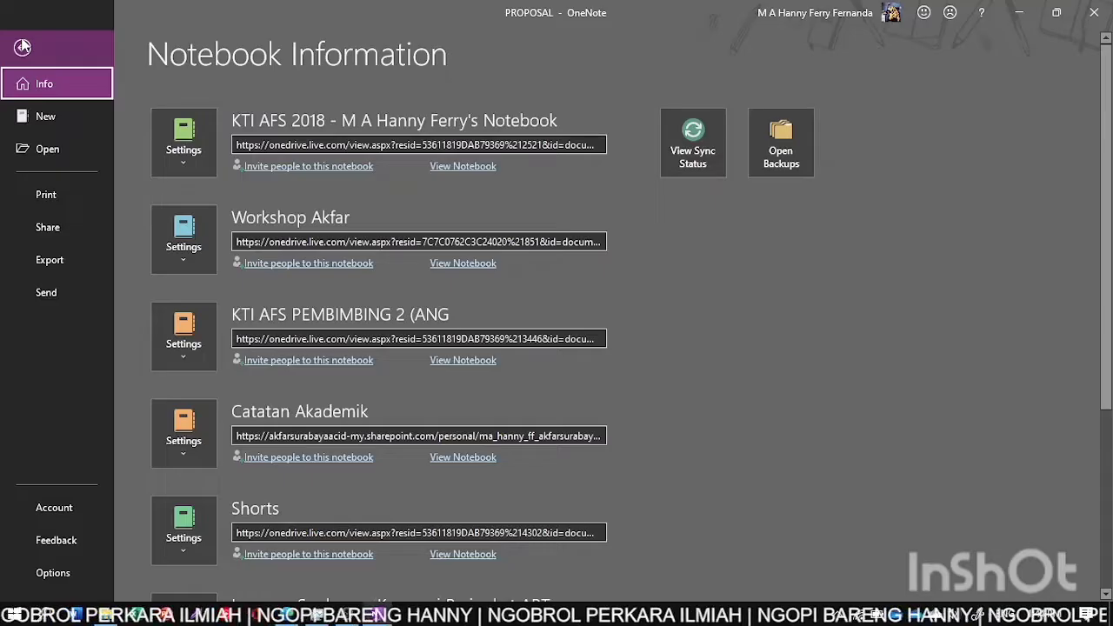
click(696, 139)
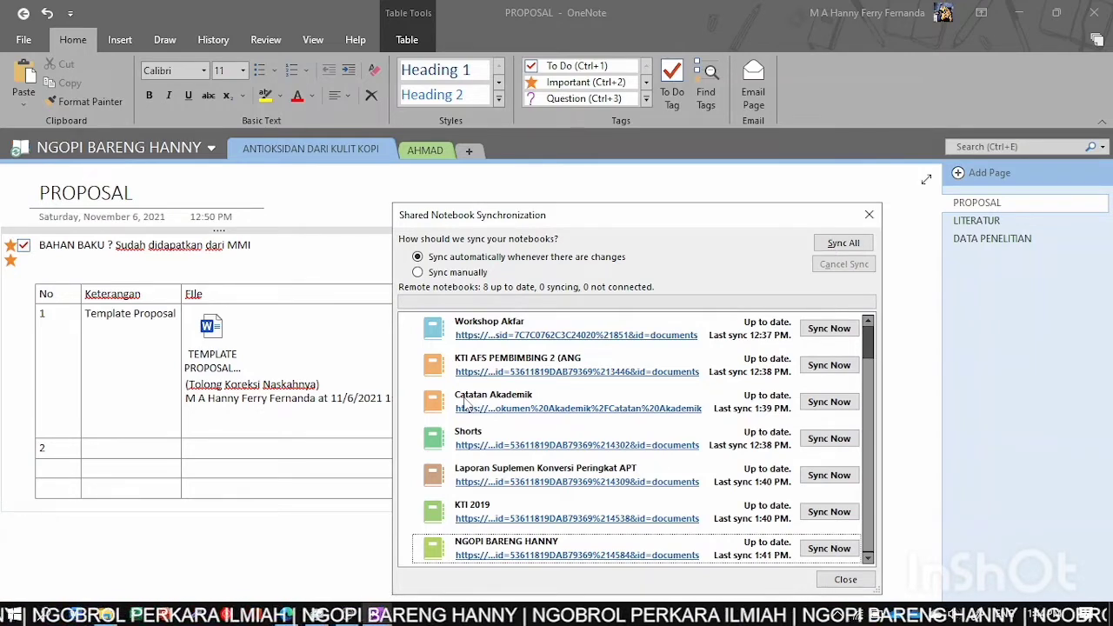
click(842, 242)
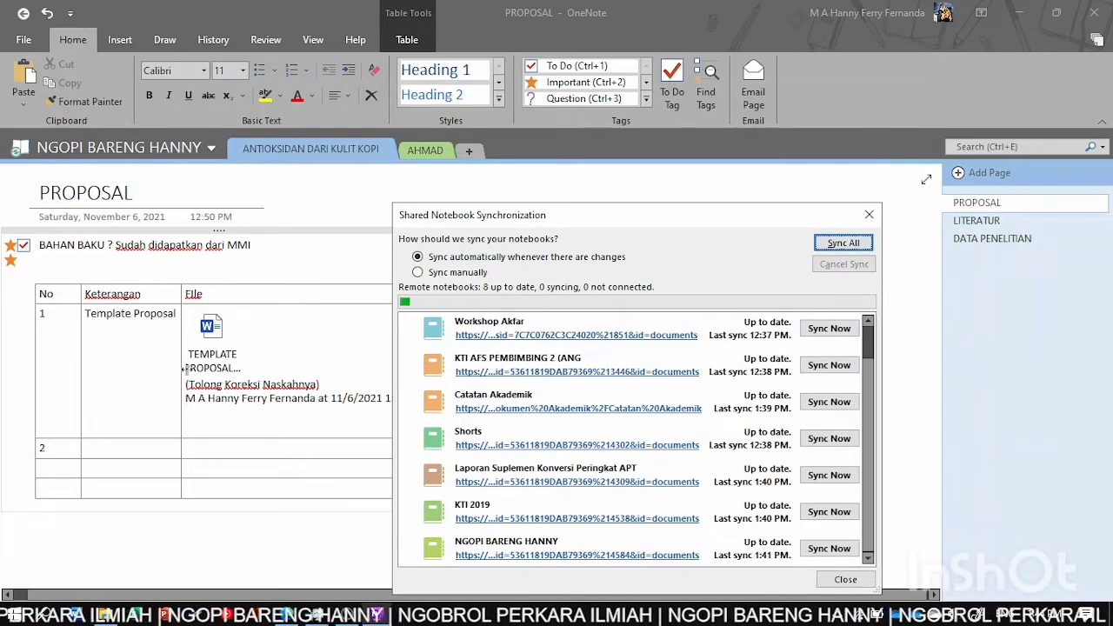
click(198, 149)
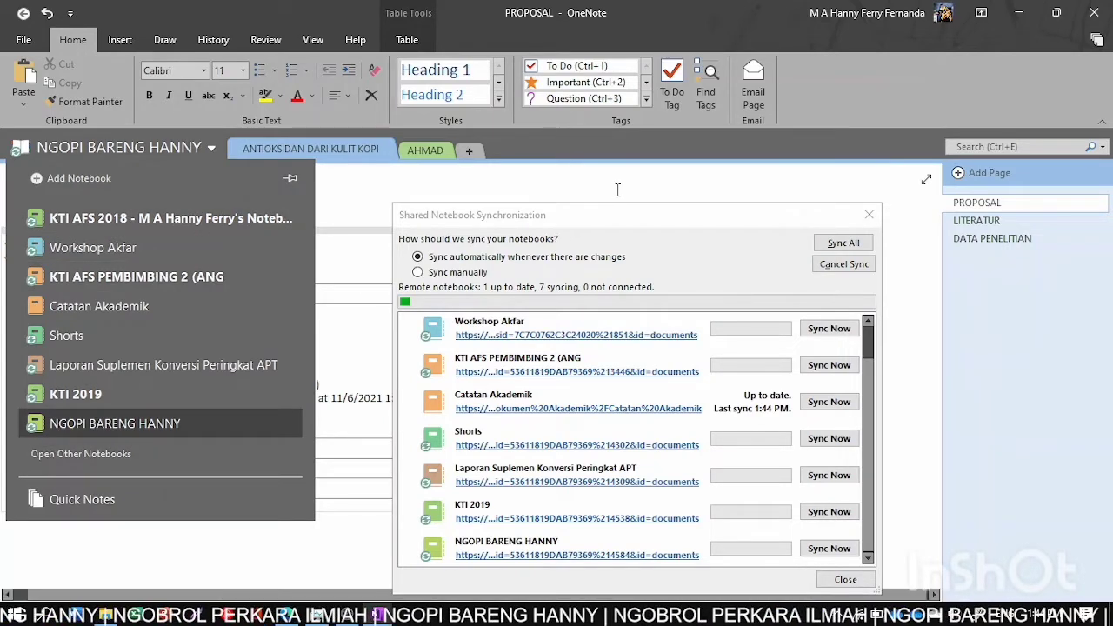
click(618, 185)
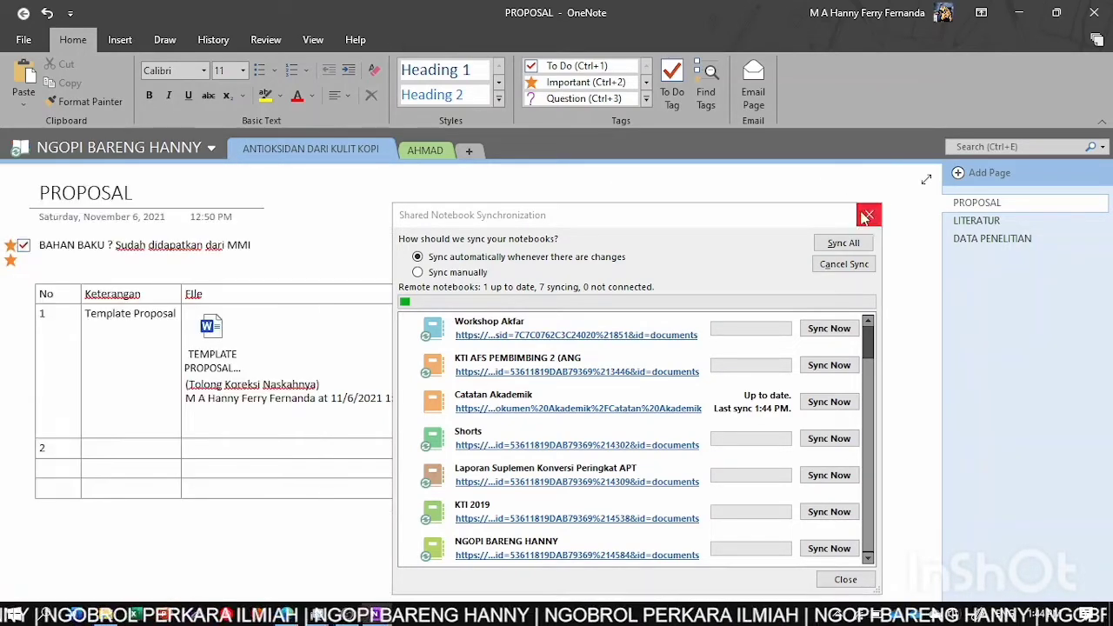
click(870, 215)
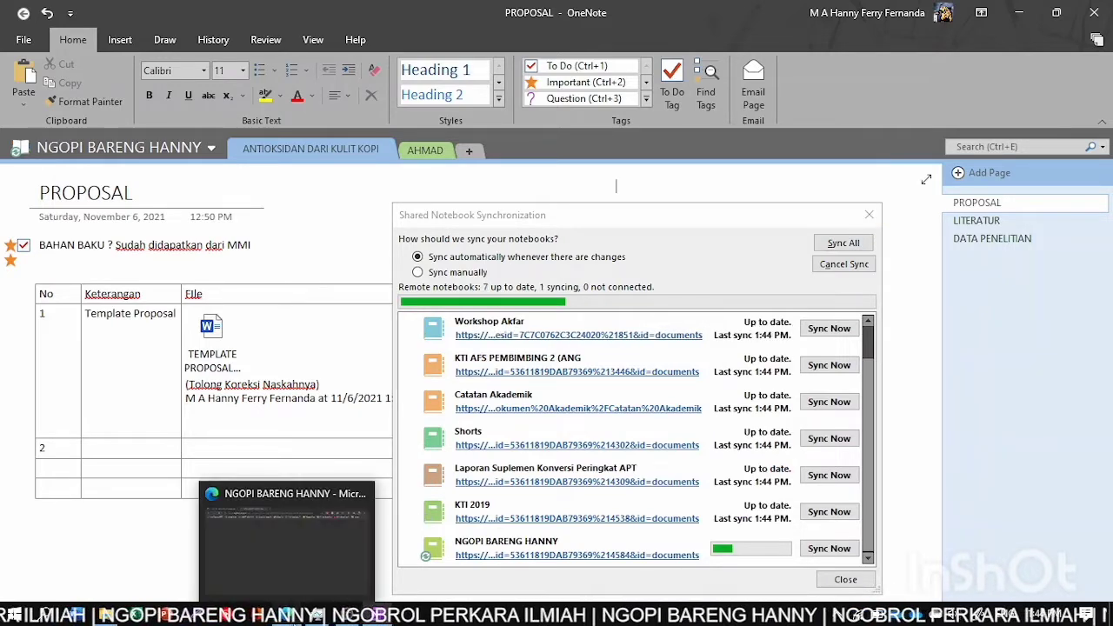
click(286, 614)
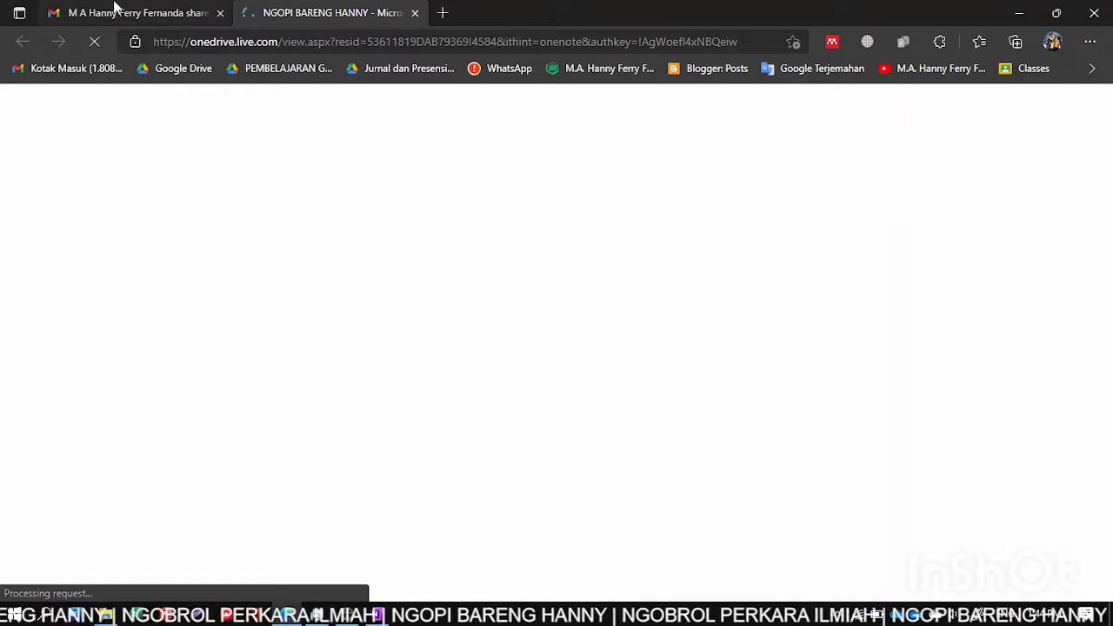
- Switch from the Gmail tab to the NGOPI BARENG HANNY tab and let PROPOSAL load
click(115, 9)
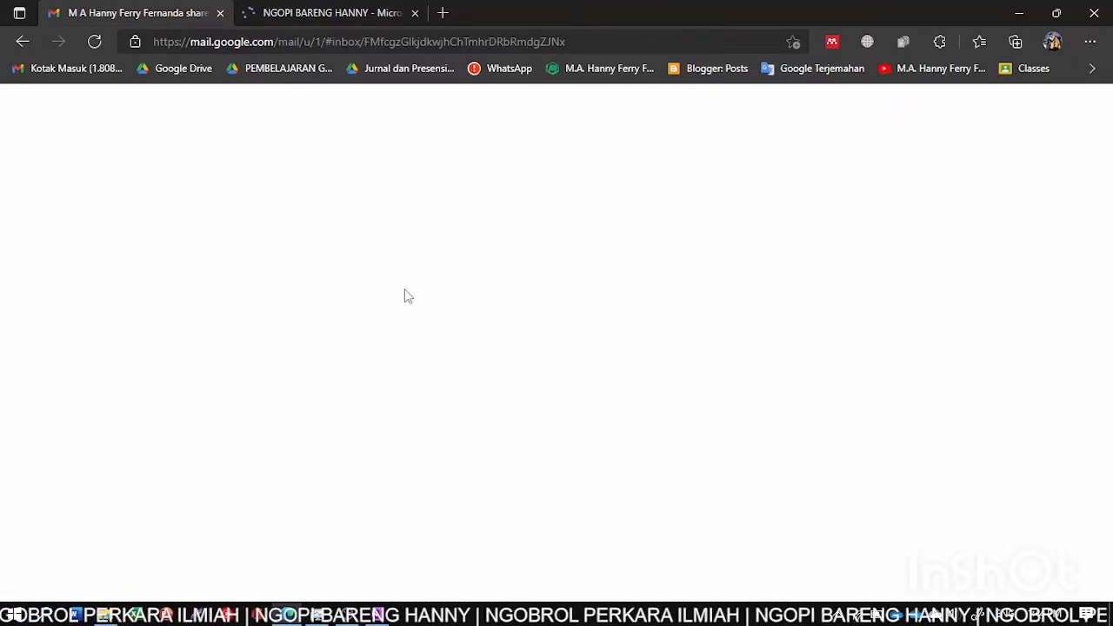
click(315, 10)
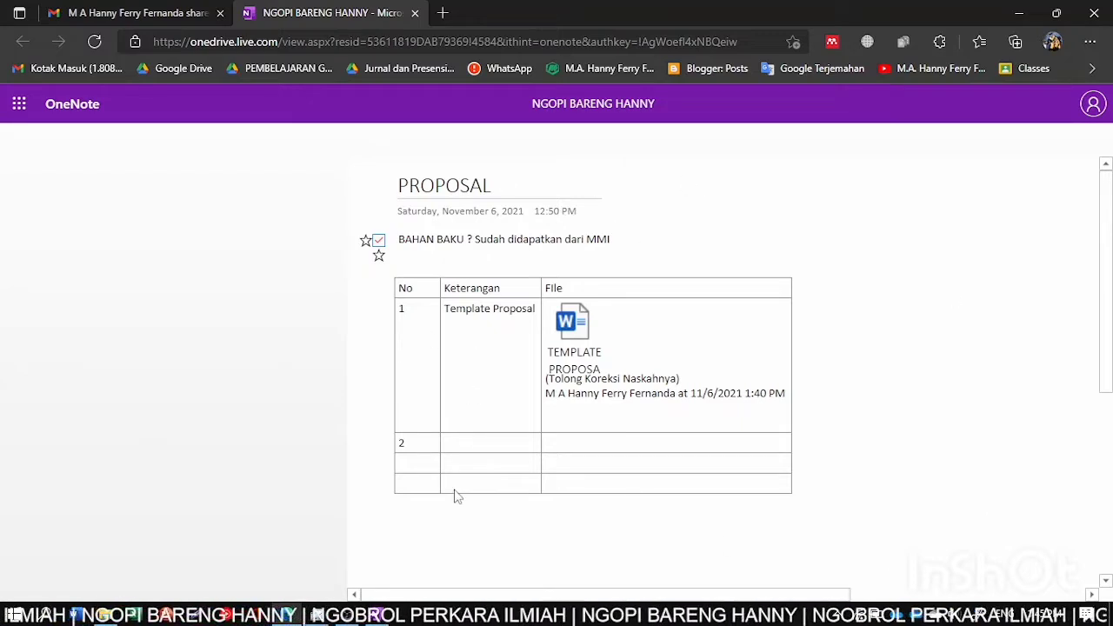
- Close the Shared Notebook Synchronization dialog and end up in Edge showing the notebook online
click(375, 615)
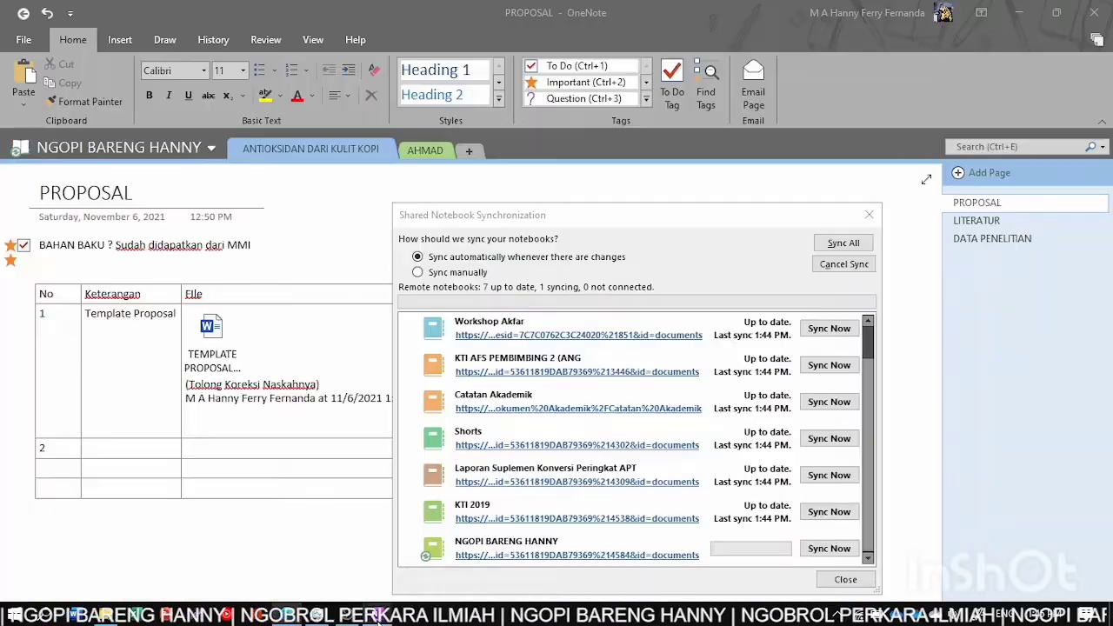
click(868, 214)
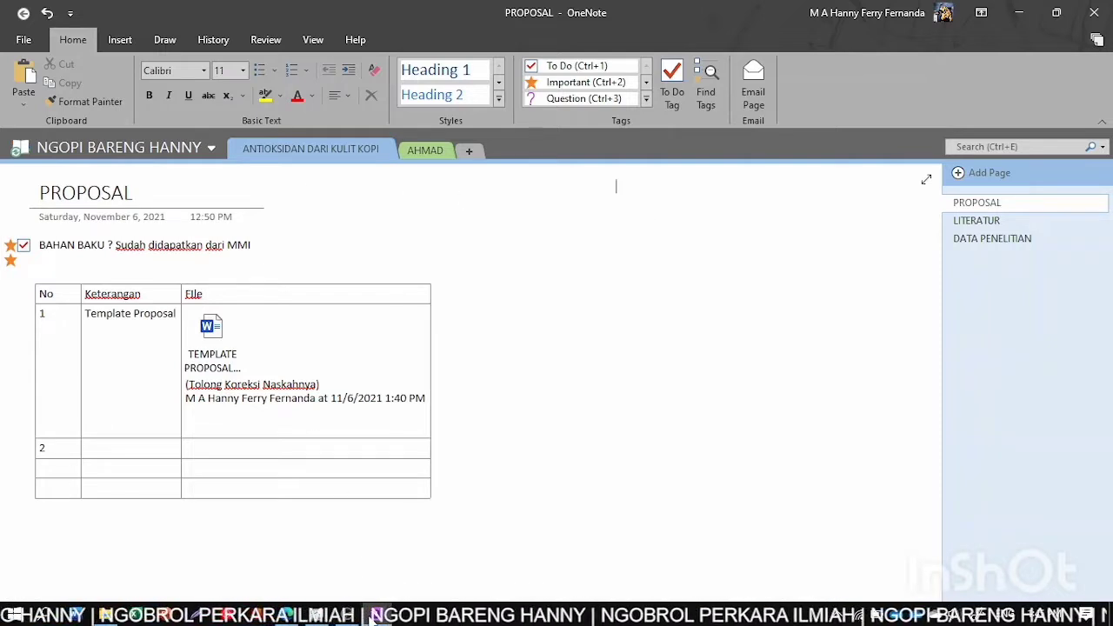
click(372, 616)
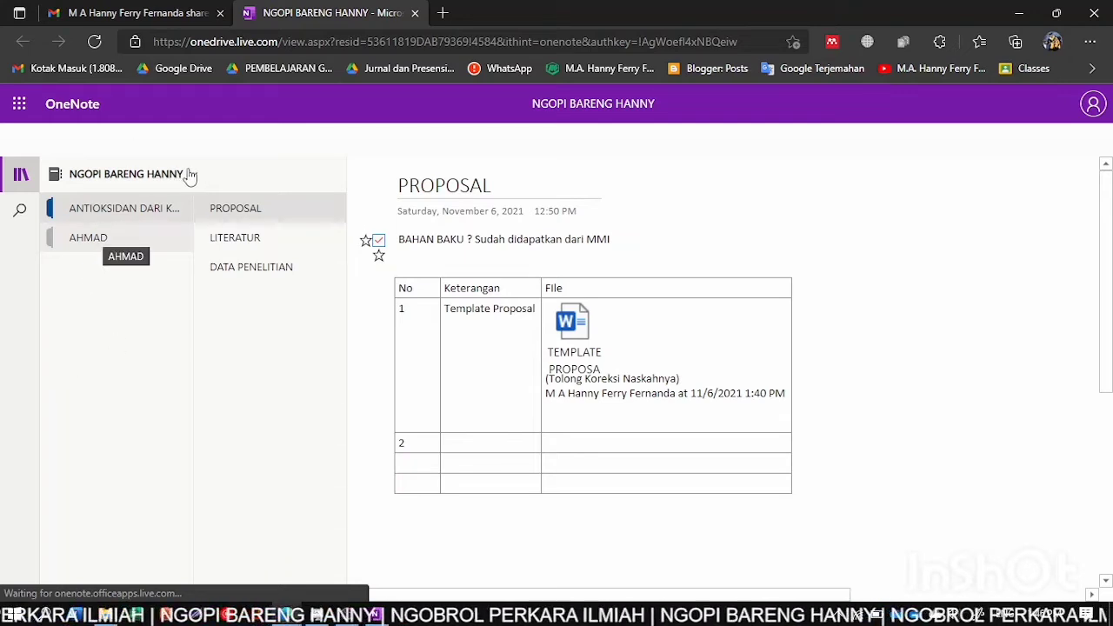
click(372, 617)
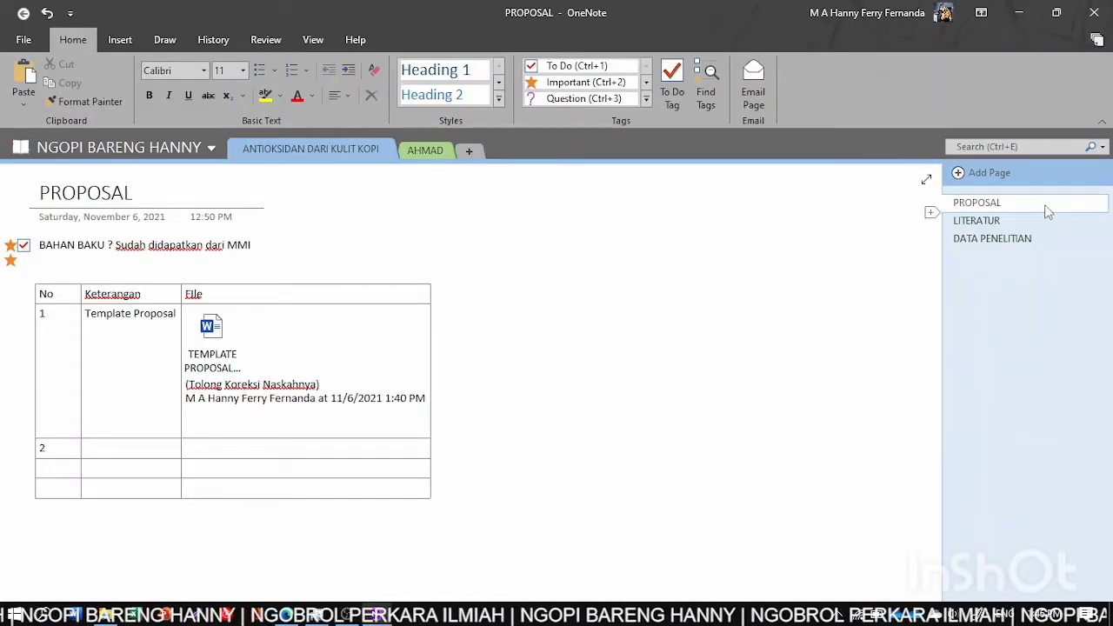
click(378, 616)
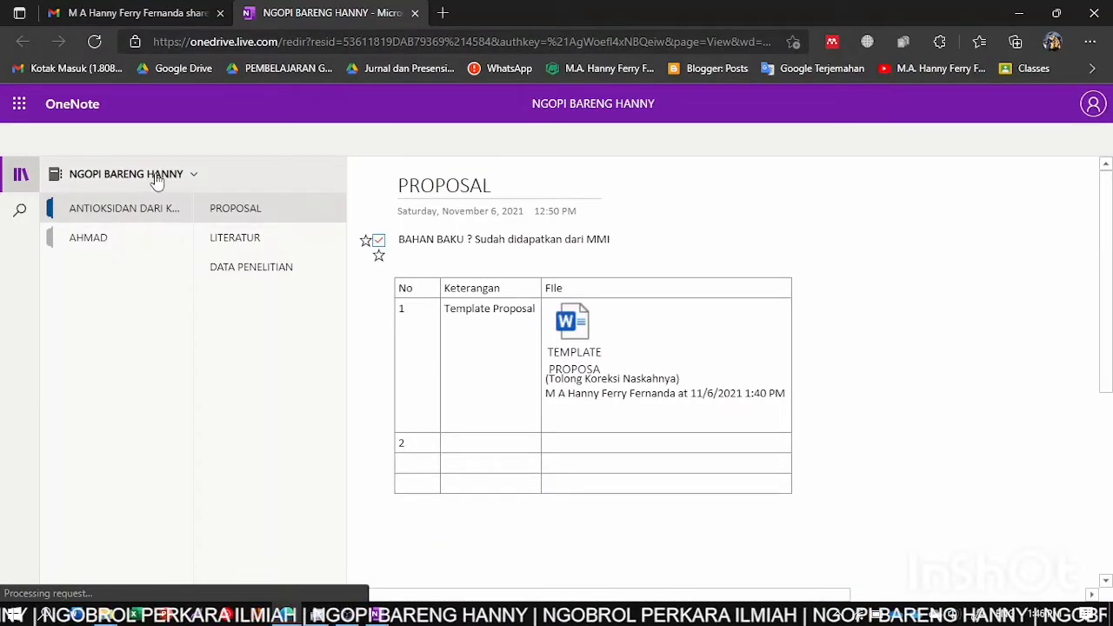
key(alt+Tab)
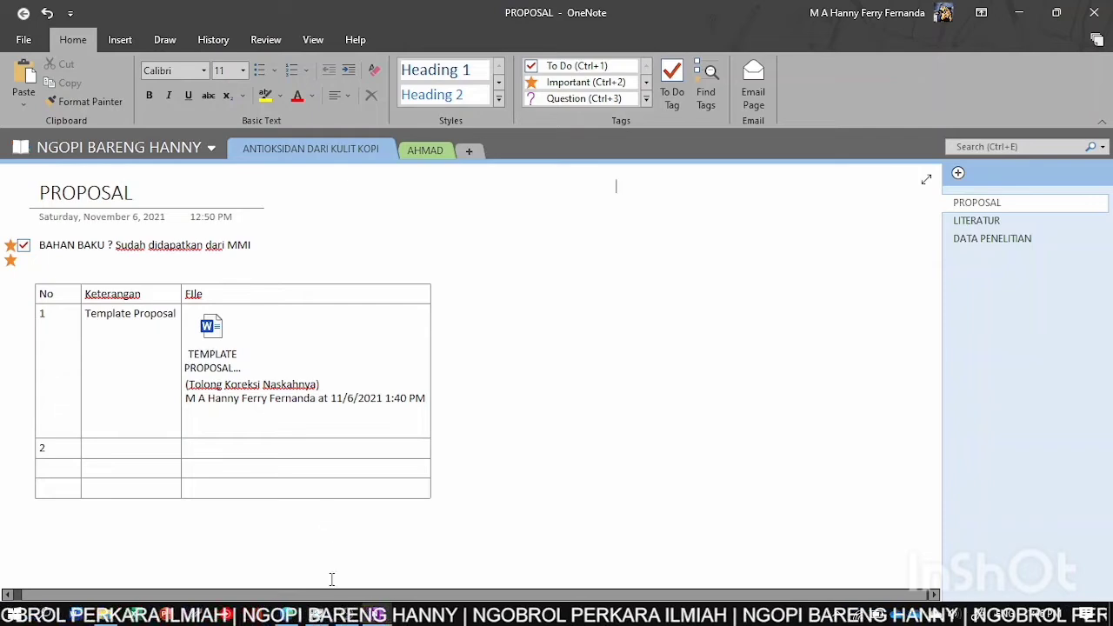
click(306, 616)
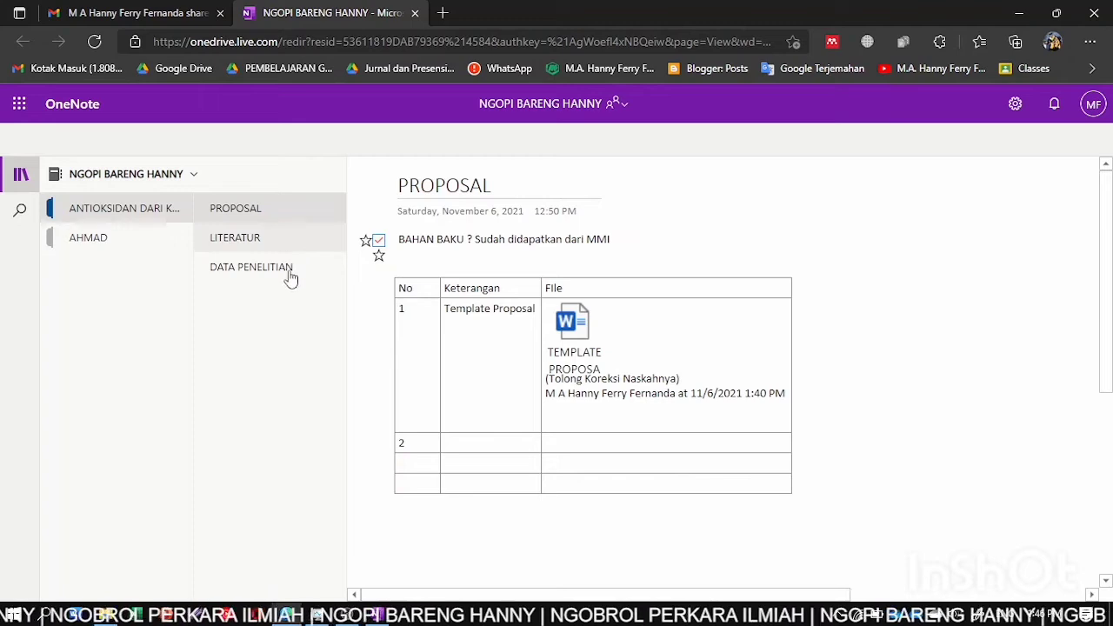
- Browse the AHMAD section, return to PROPOSAL, select the Word attachment and open Edit Catatan Buku
click(95, 240)
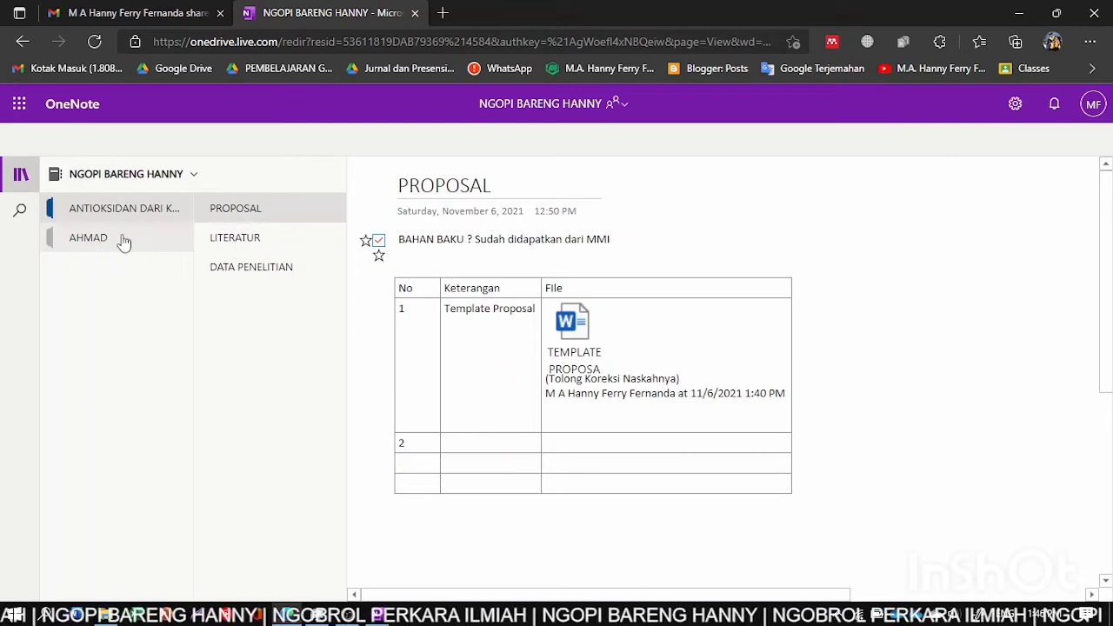
click(94, 239)
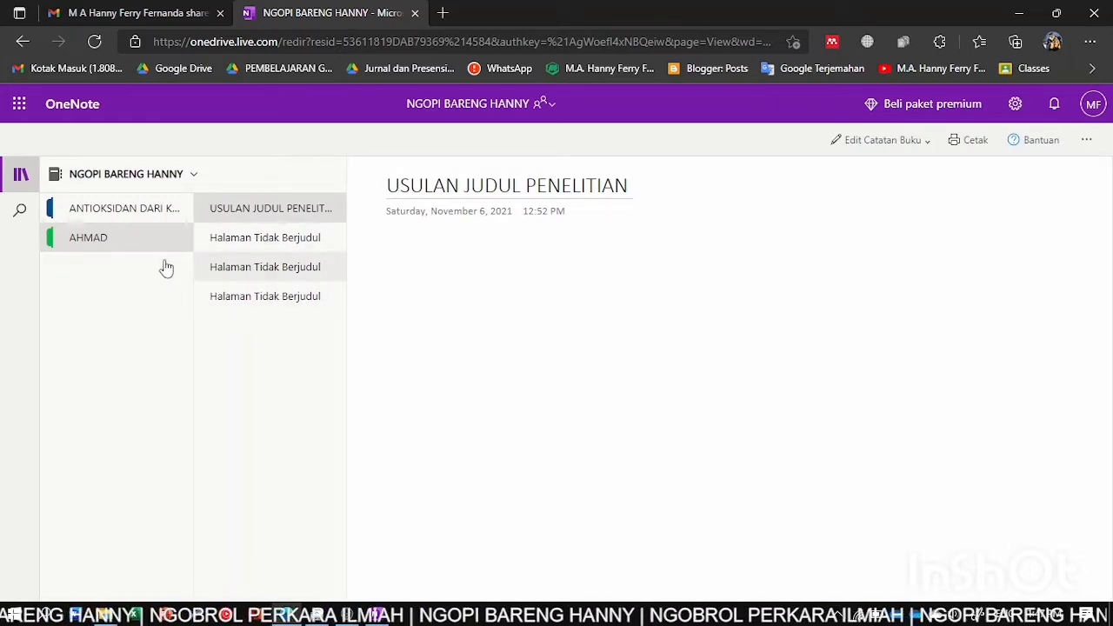
click(100, 207)
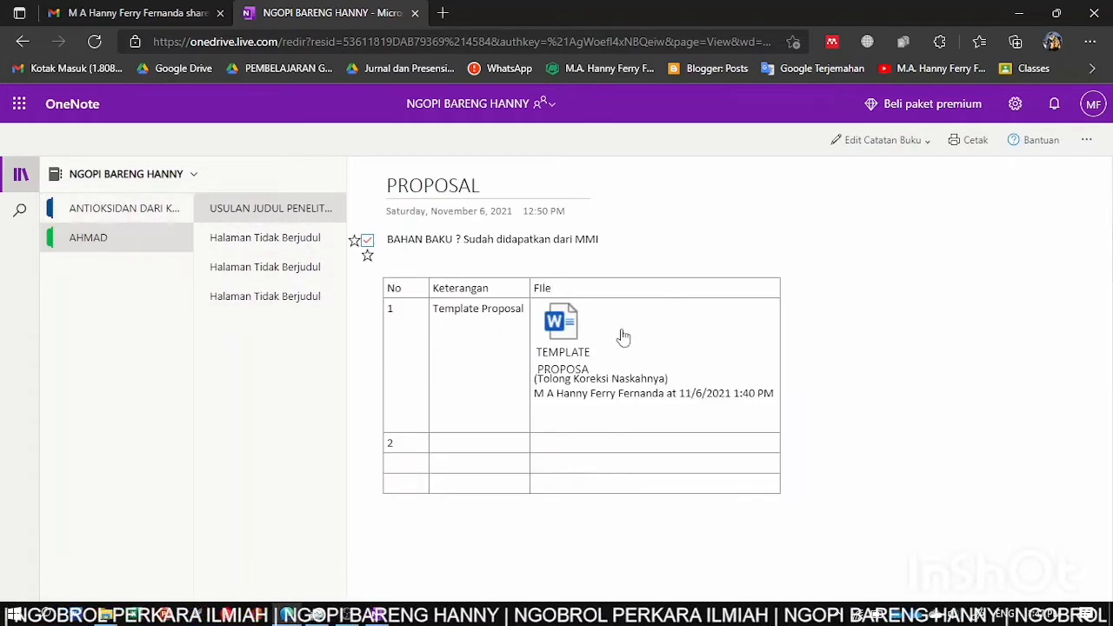
click(571, 324)
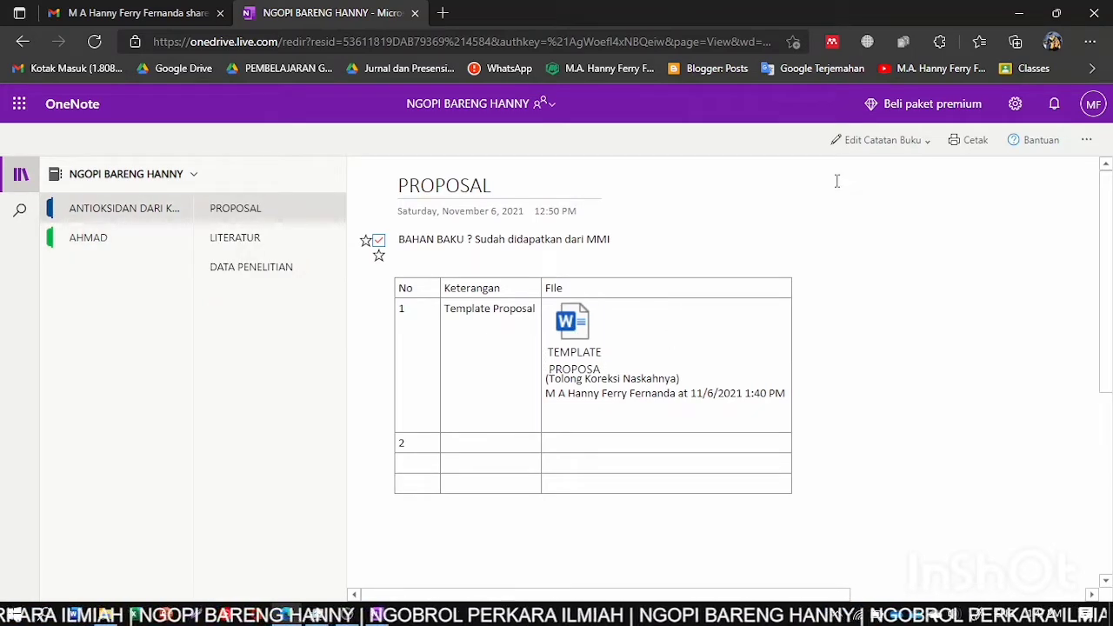
click(891, 142)
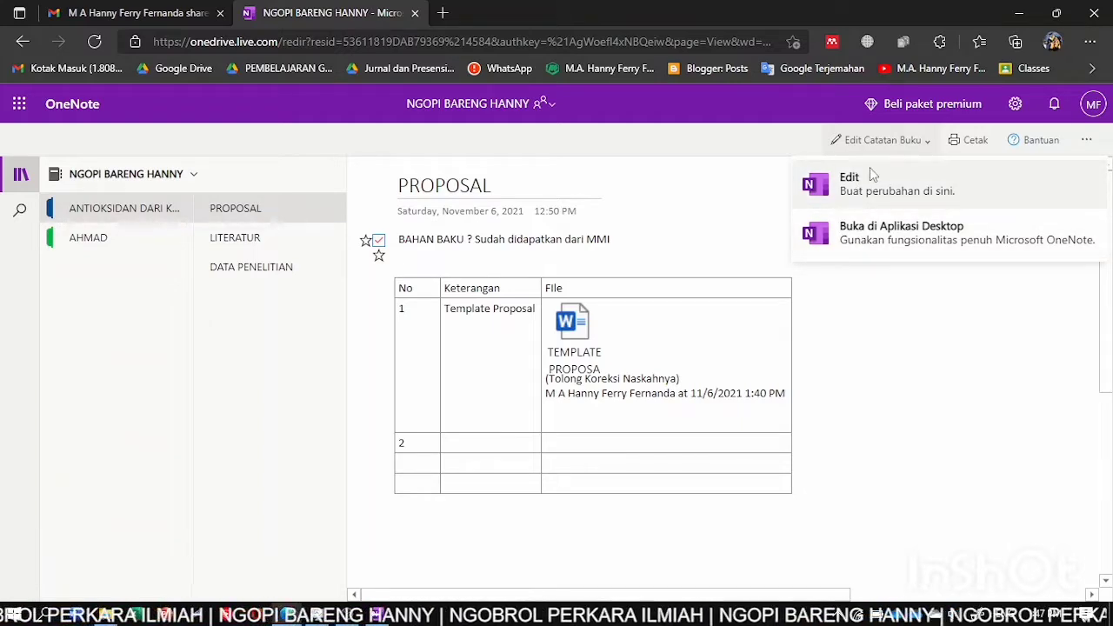
- Choose Edit from the Edit Catatan Buku menu to edit PROPOSAL in the browser
click(852, 202)
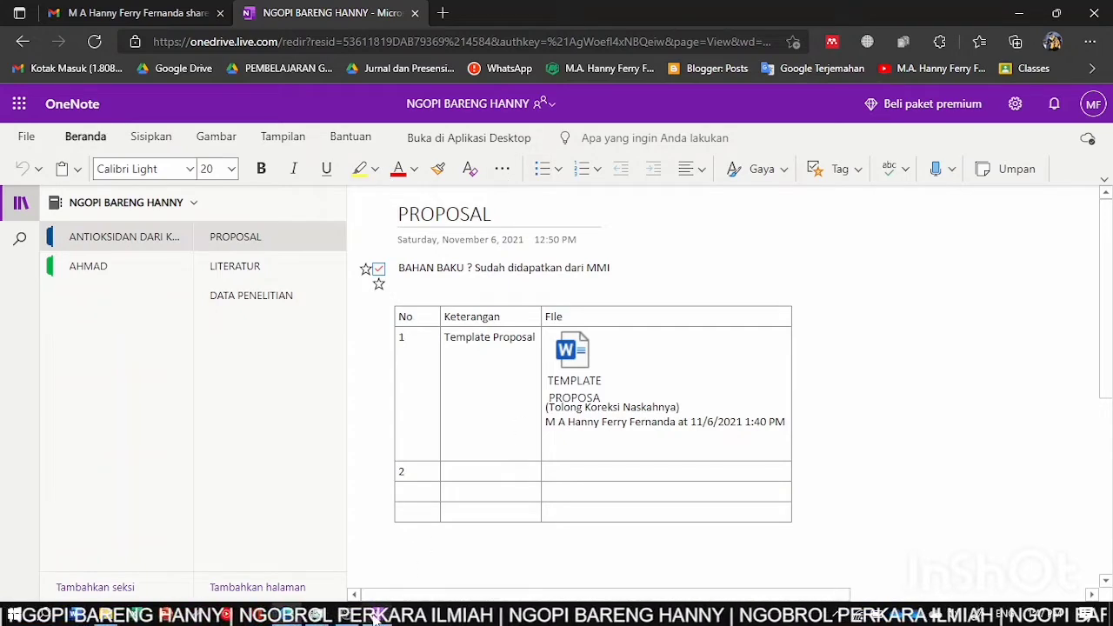
click(376, 617)
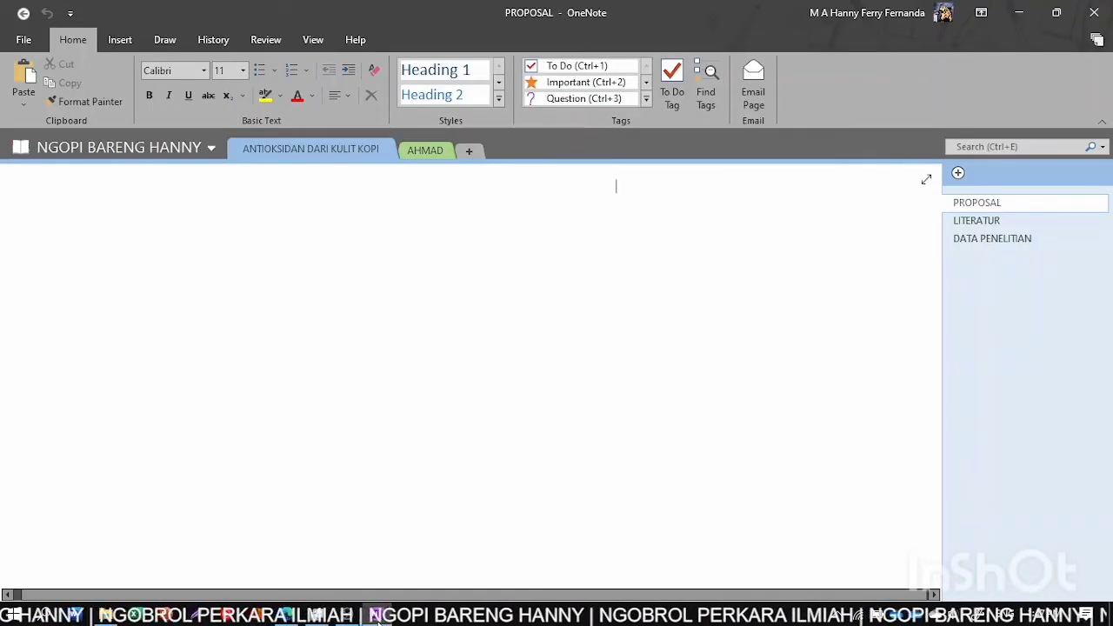
click(377, 617)
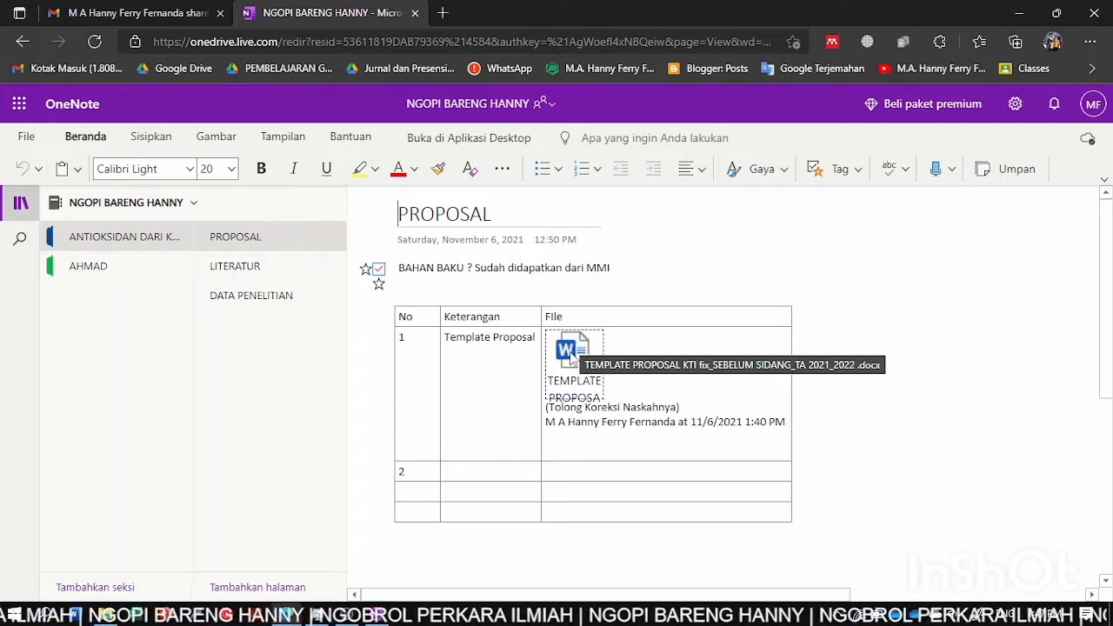
- Try opening the Word template attachment, dismiss the download prompt, then choose Buka di Aplikasi Desktop
click(571, 356)
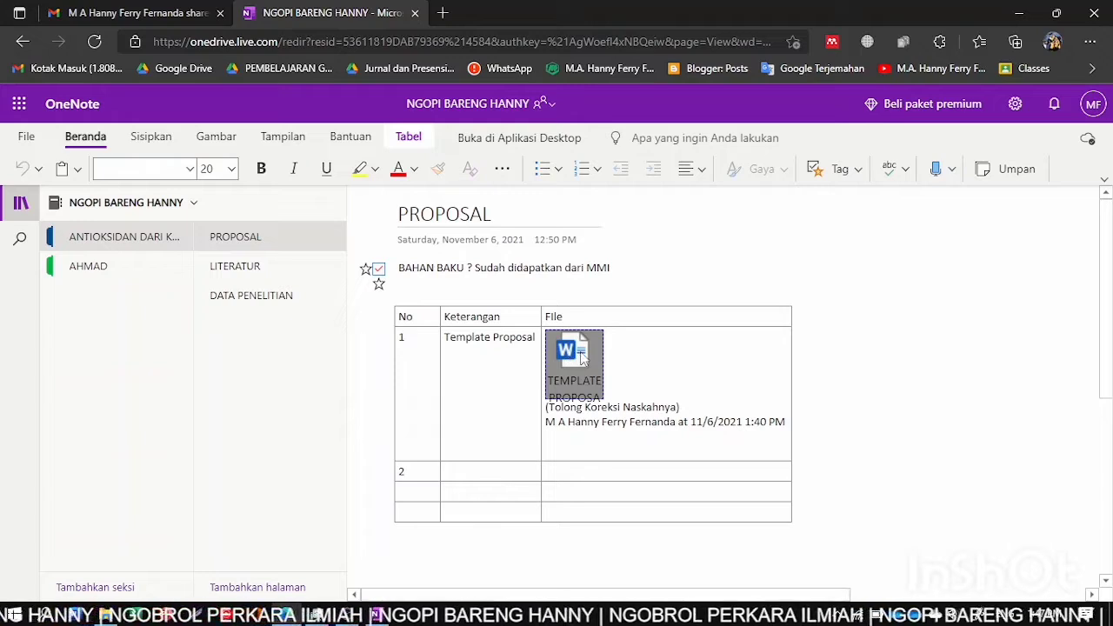
double_click(581, 358)
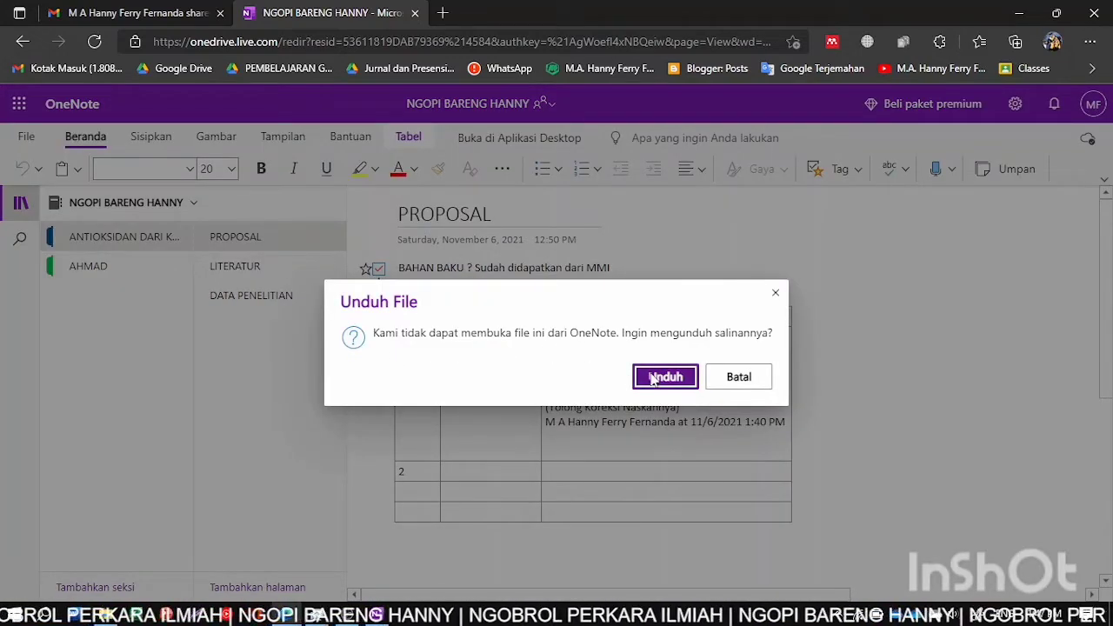
click(776, 296)
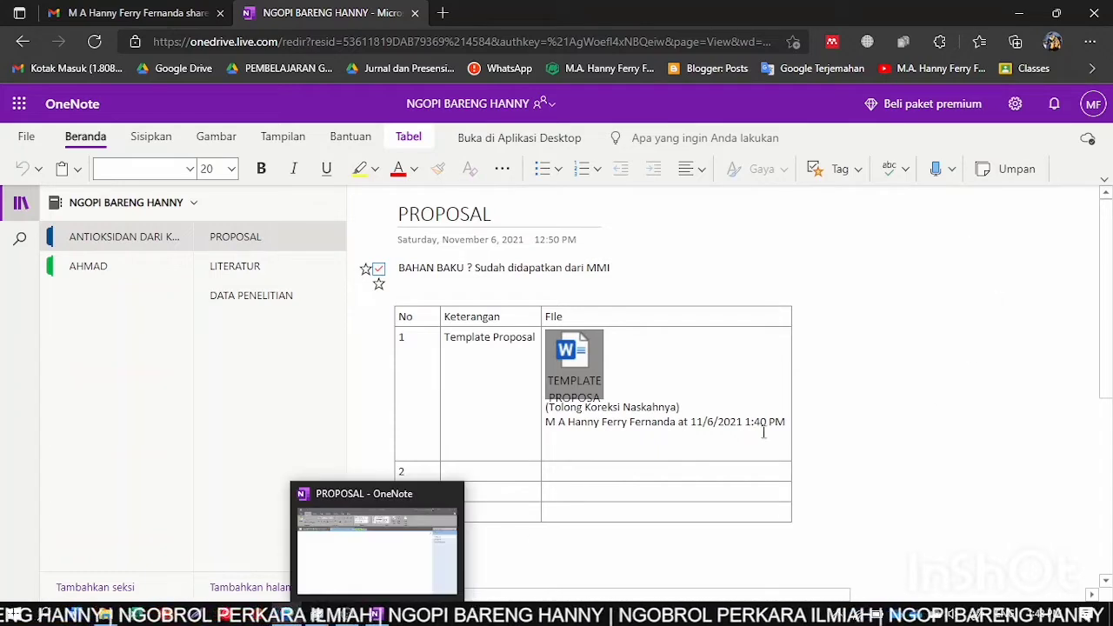
click(526, 139)
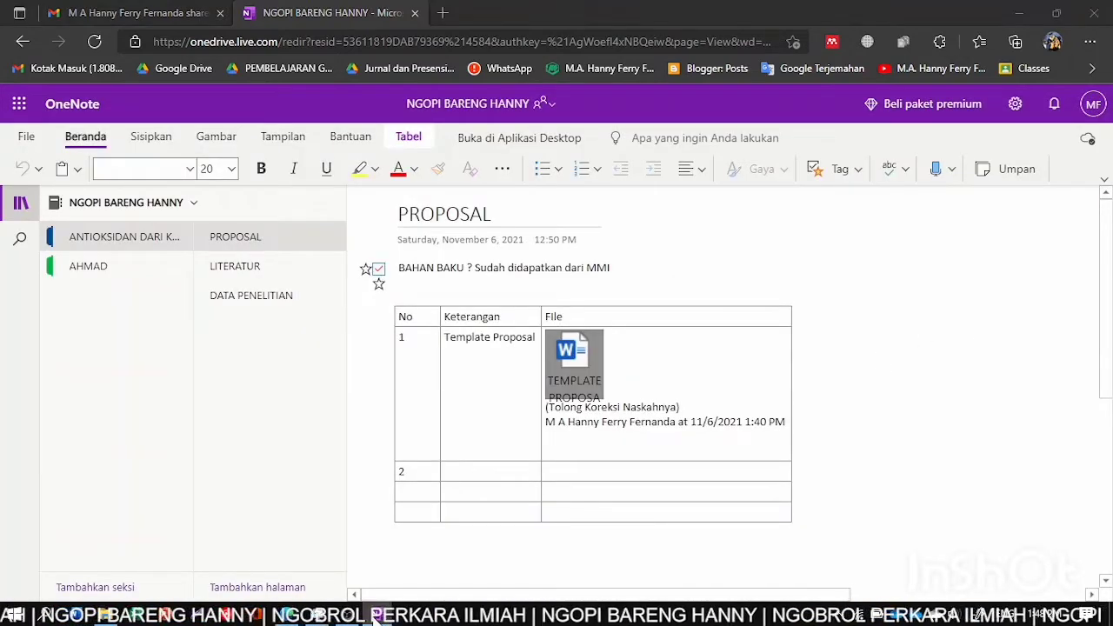
click(373, 614)
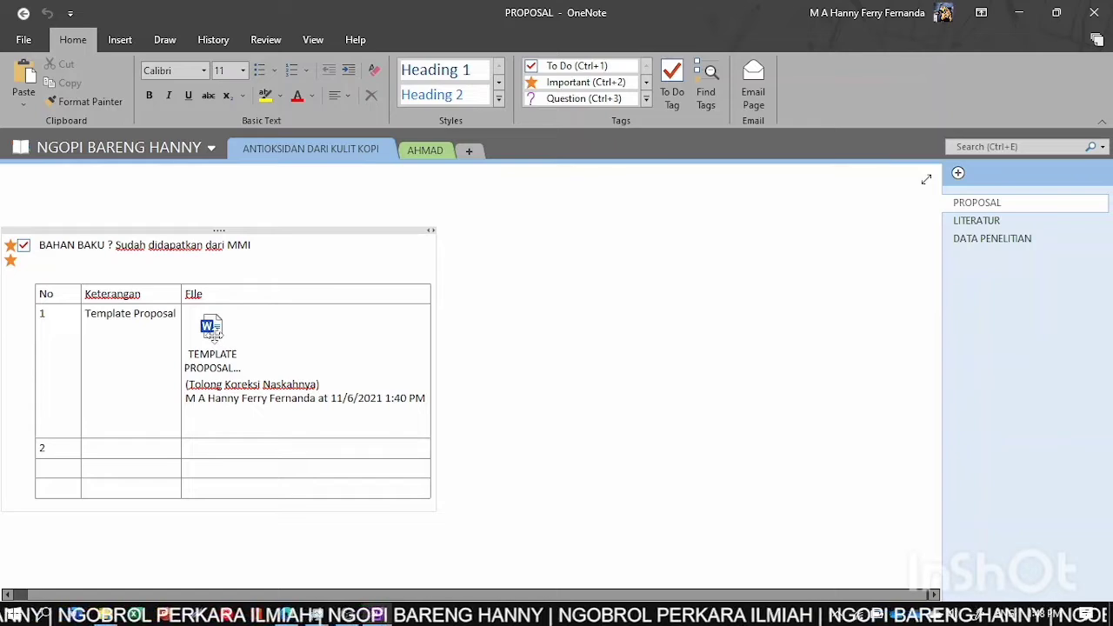
- Open the TEMPLATE PROPOSAL attachment from the PROPOSAL page's table in Word, accepting the warning
click(211, 328)
double_click(211, 328)
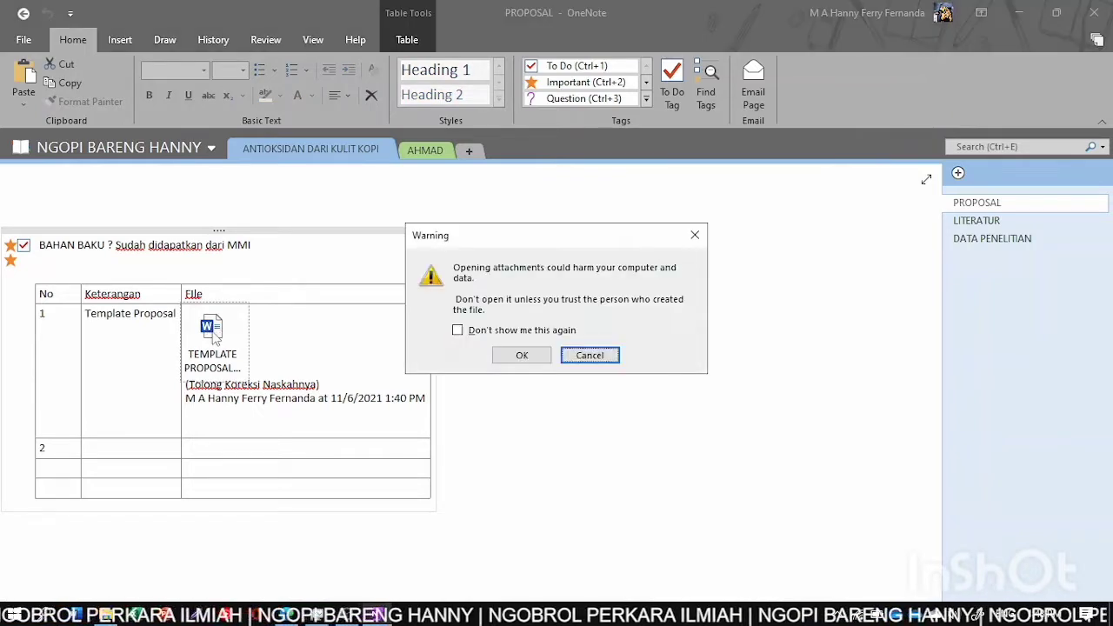
click(521, 356)
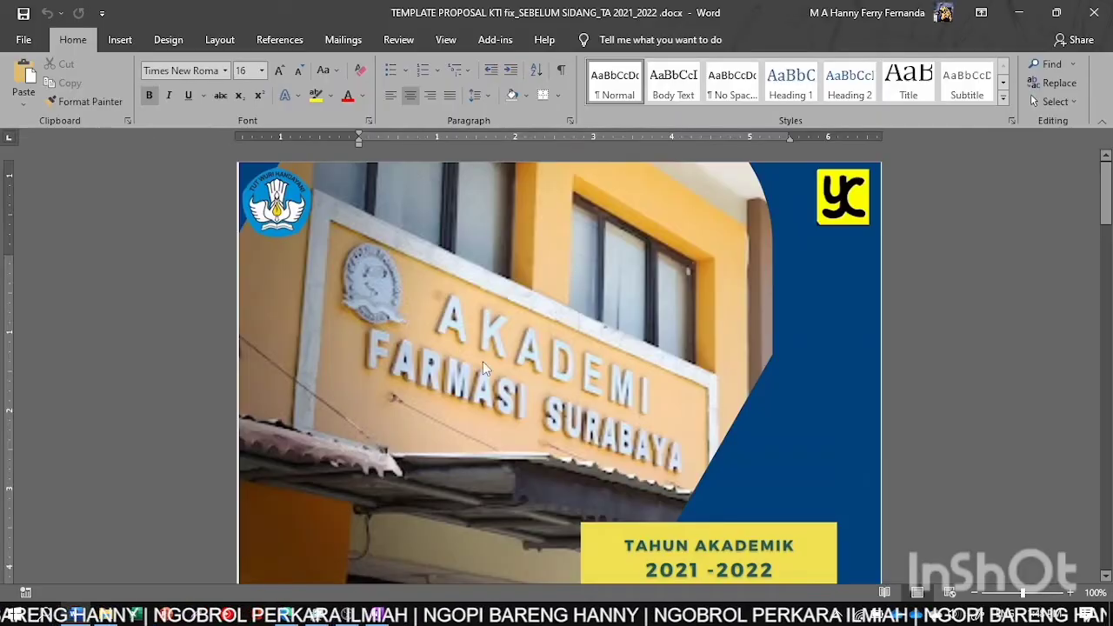
- Replace the page 2 title with 'EDIT' above '(SEBELUM SIDANG)', then save and close Word
scroll(483, 361, down, 10)
scroll(482, 361, down, 5)
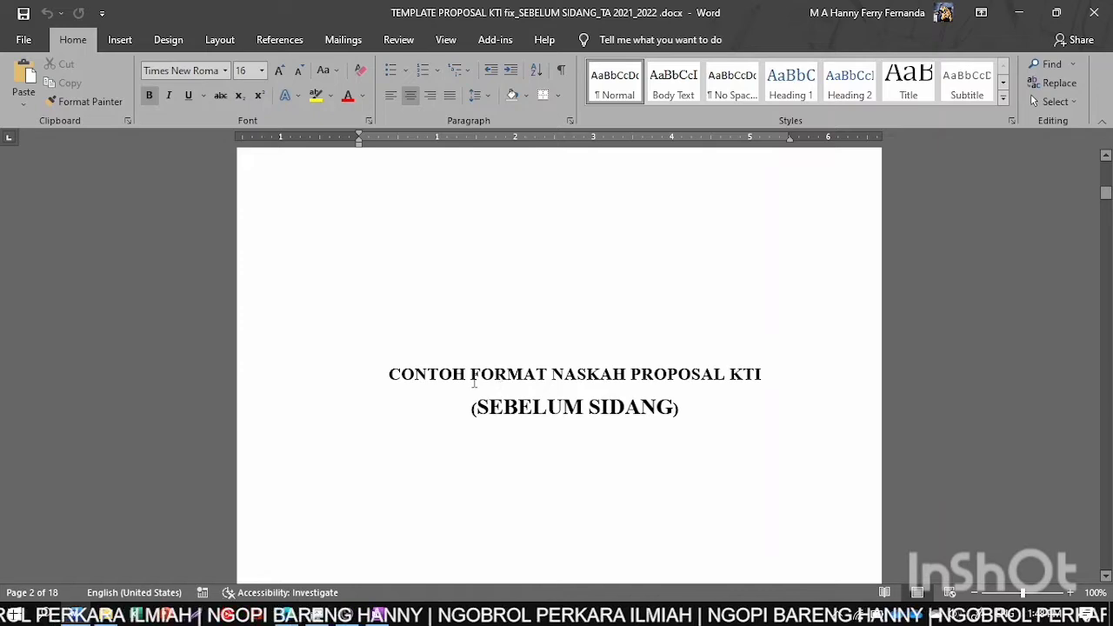
click(472, 377)
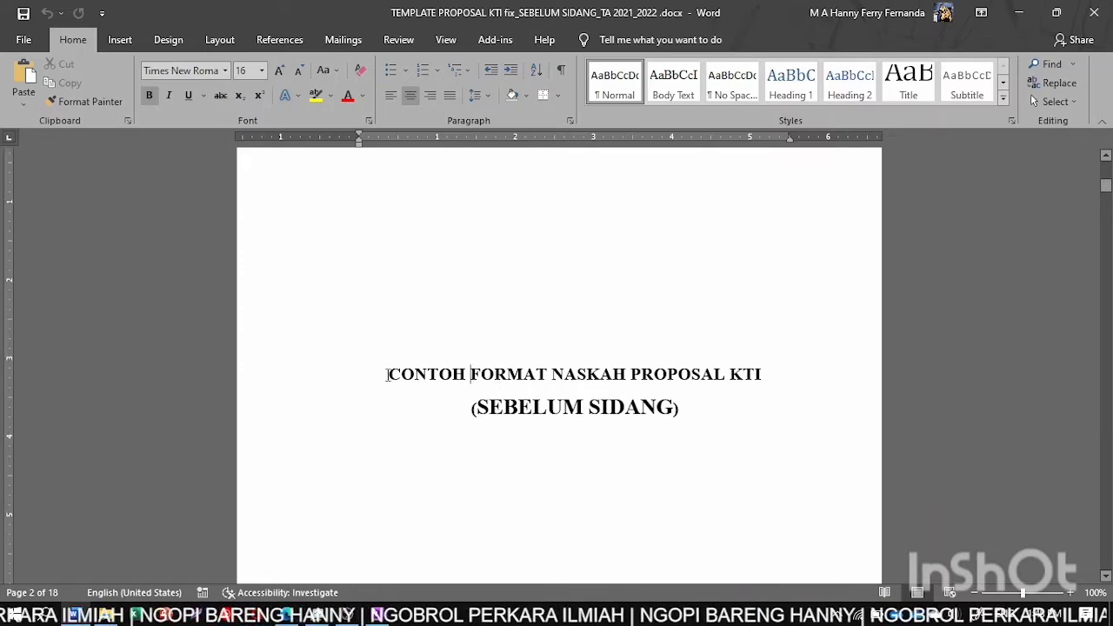
drag(384, 373, 776, 379)
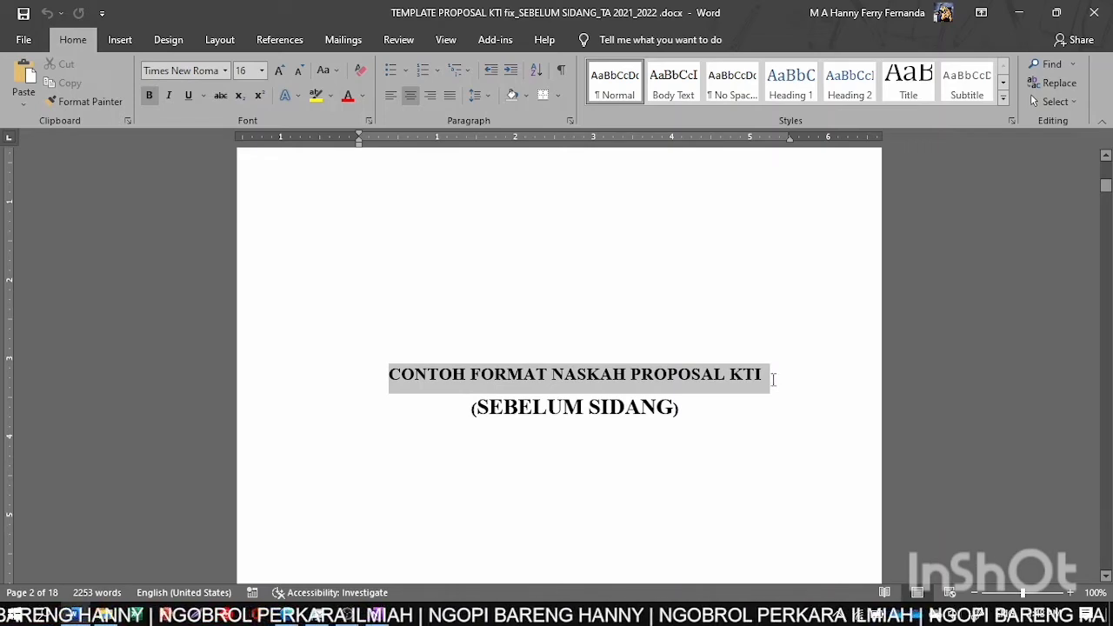
key(Delete)
text(EDIT(SEBELUM SIDANG)
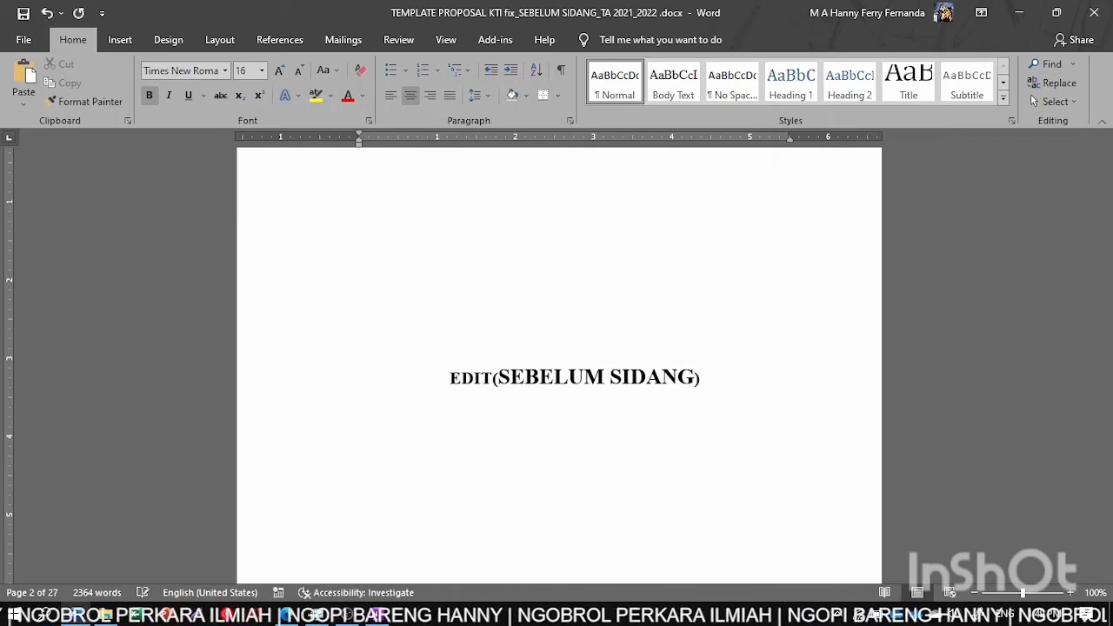
key(Return)
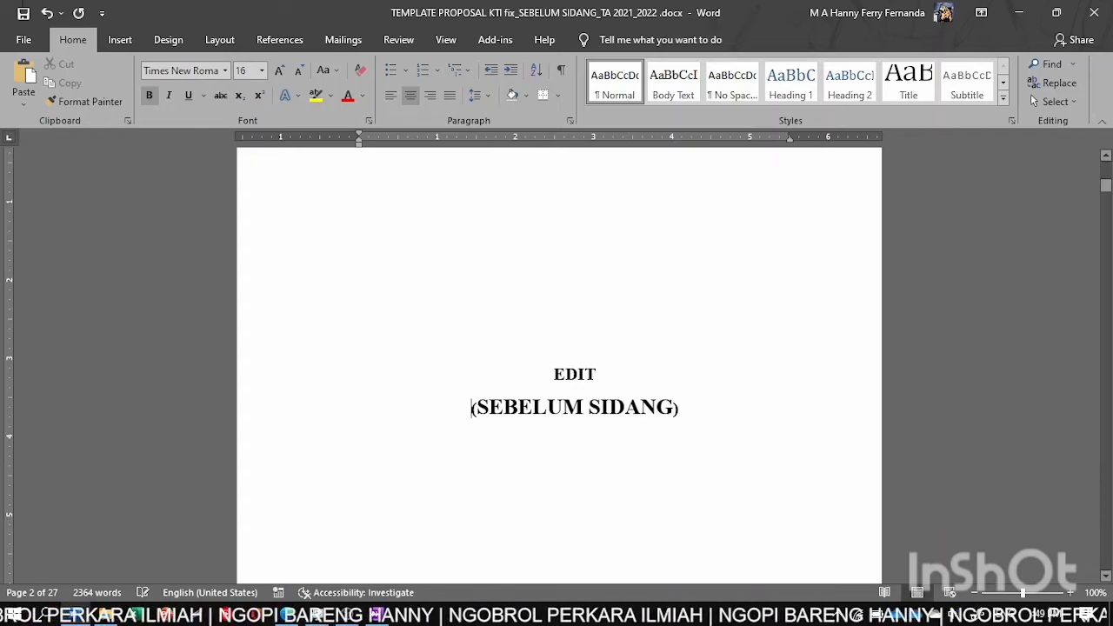
click(22, 14)
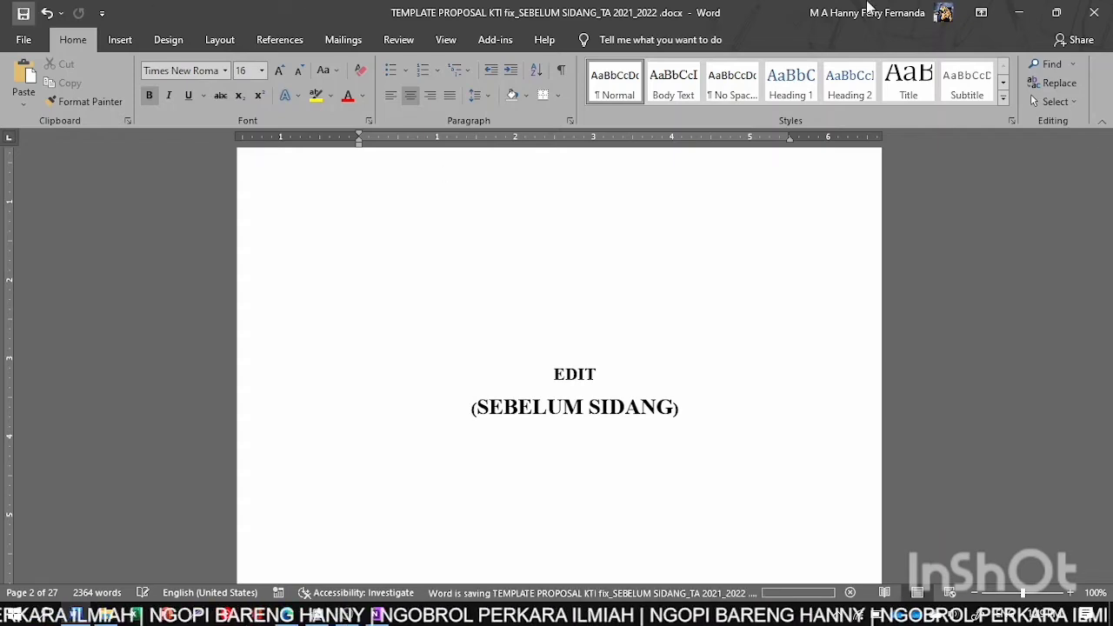
click(1097, 12)
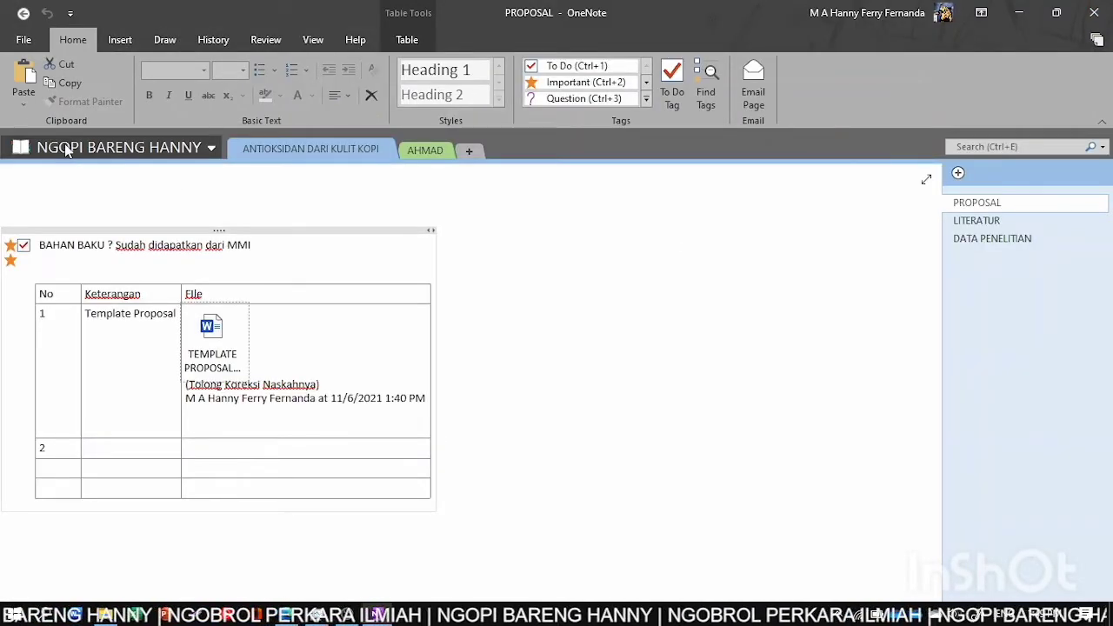
- Run Sync All from the notebook sync status, then return to the notebook in Edge
click(37, 45)
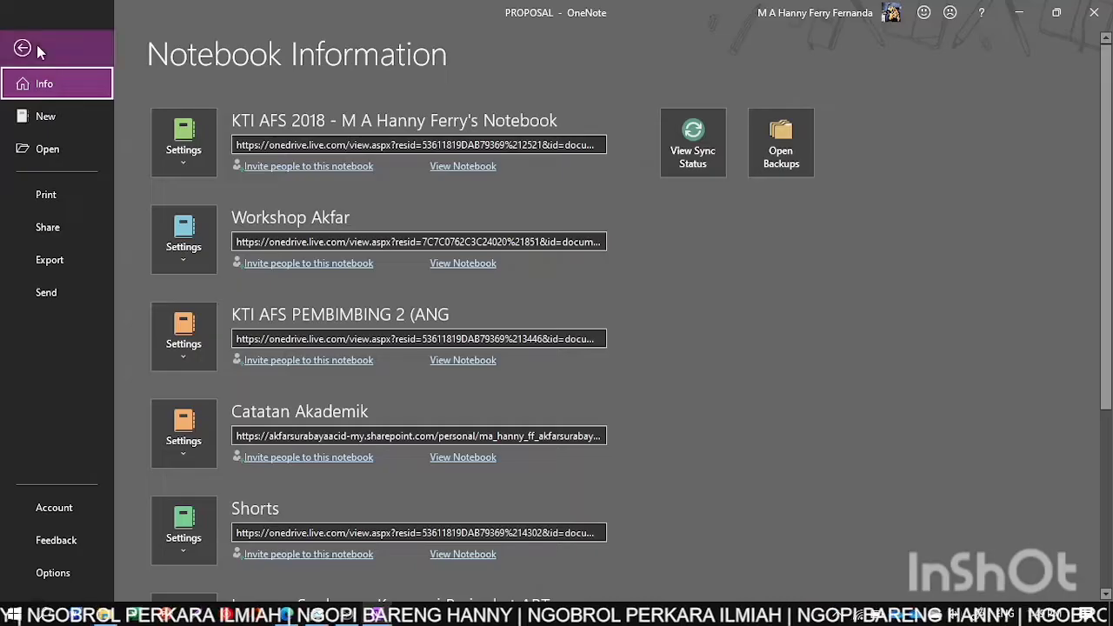
click(680, 168)
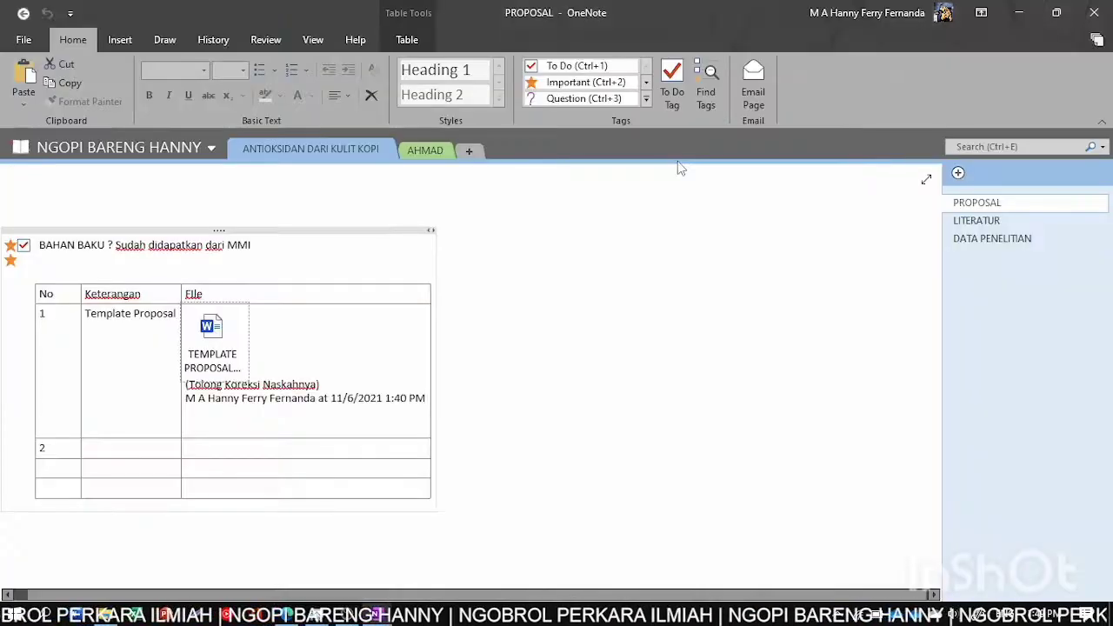
click(830, 243)
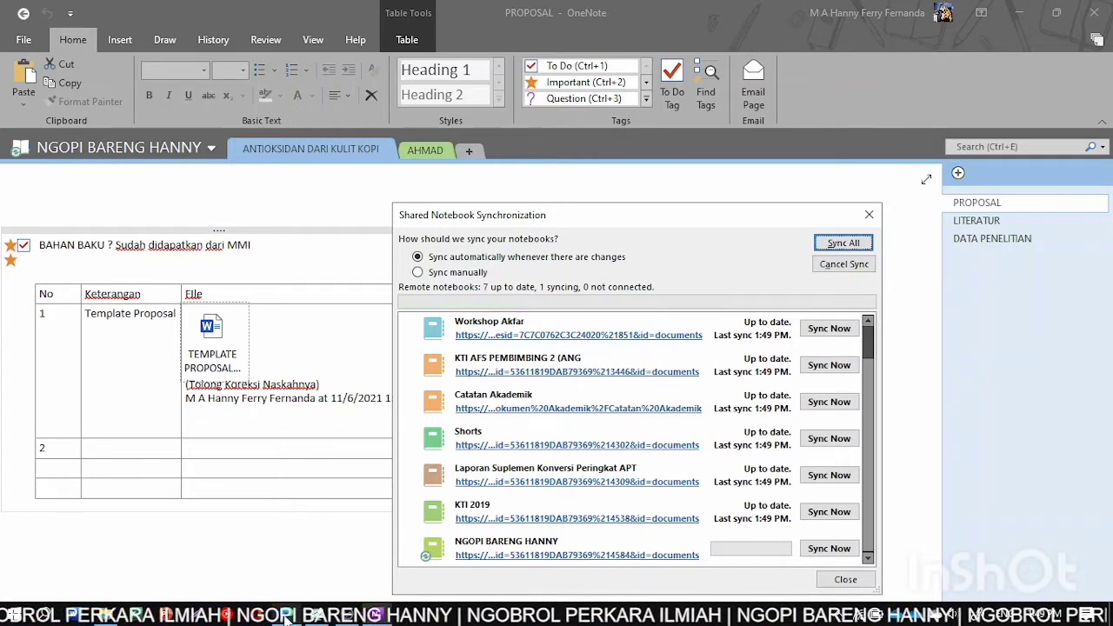
mouse_move(287, 619)
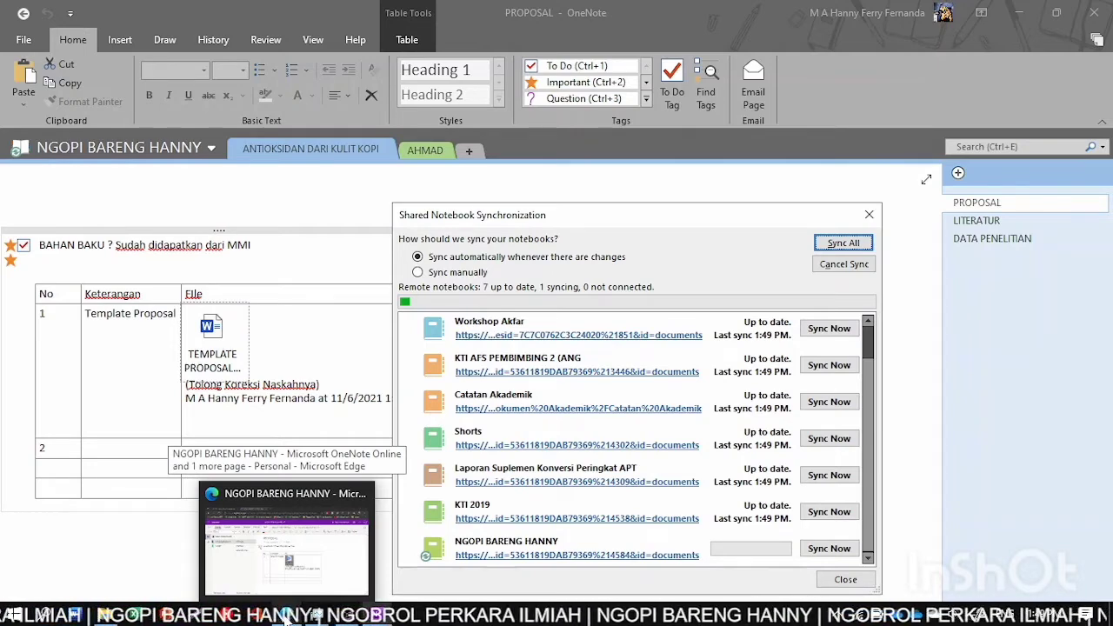
click(287, 615)
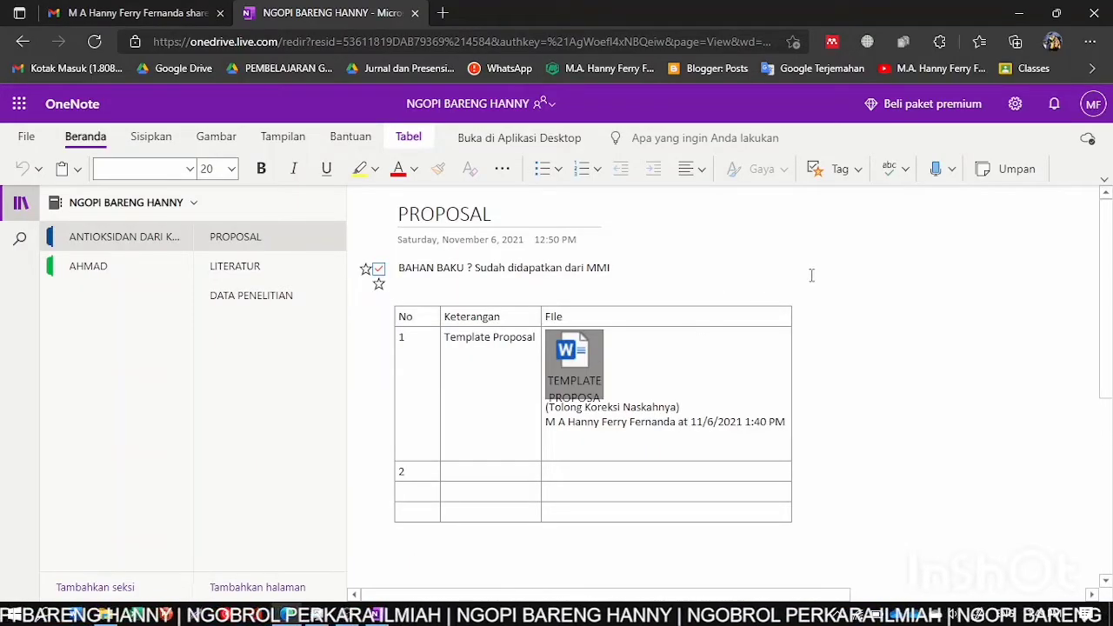
- Reload the PROPOSAL page in OneNote for the web to show the latest synced content
click(718, 288)
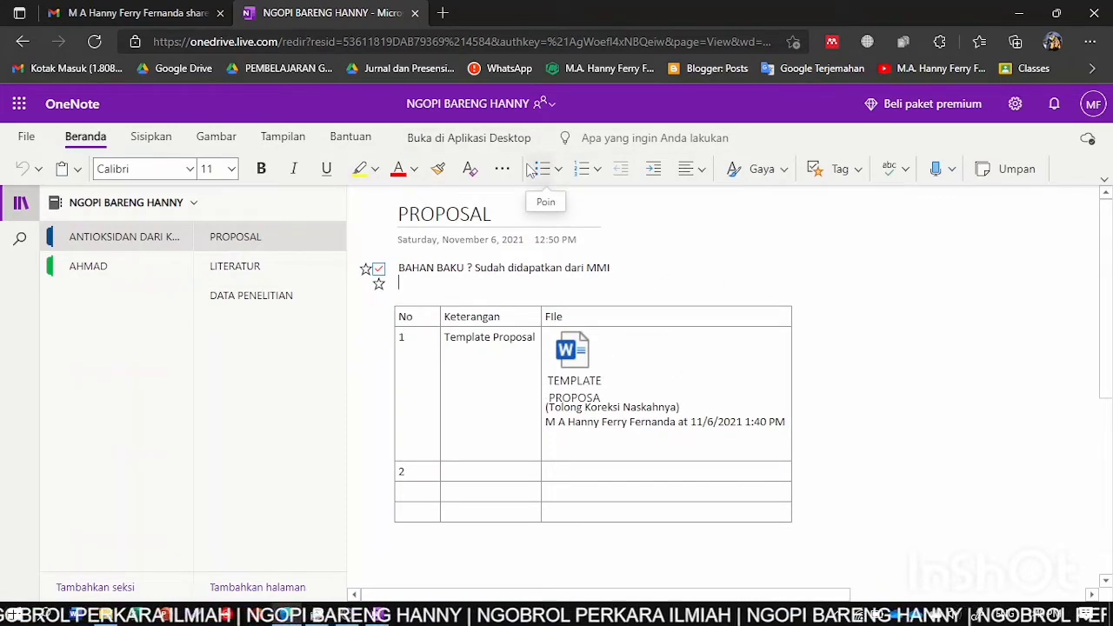
click(515, 144)
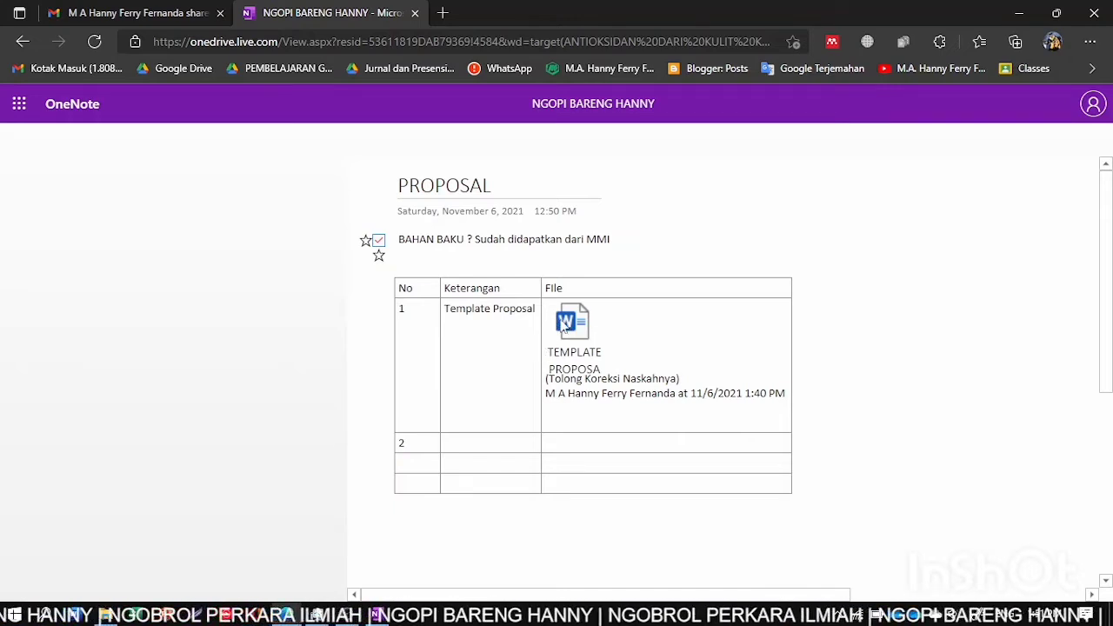
- Download a copy of the TEMPLATE PROPOSAL attachment through the Unduh File dialog
double_click(574, 323)
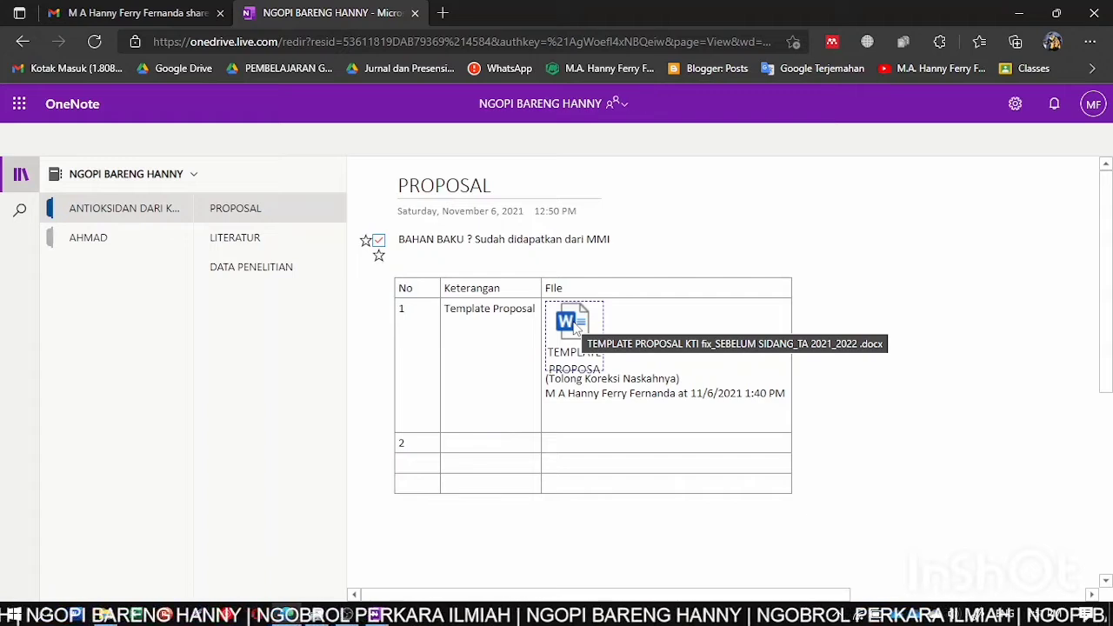
click(574, 329)
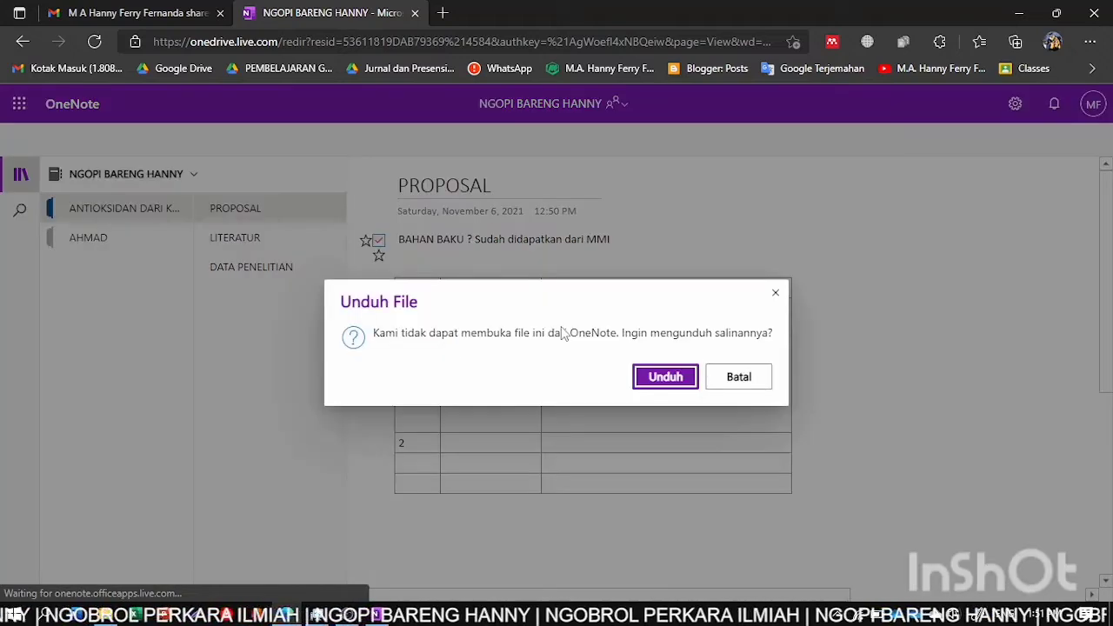
click(665, 377)
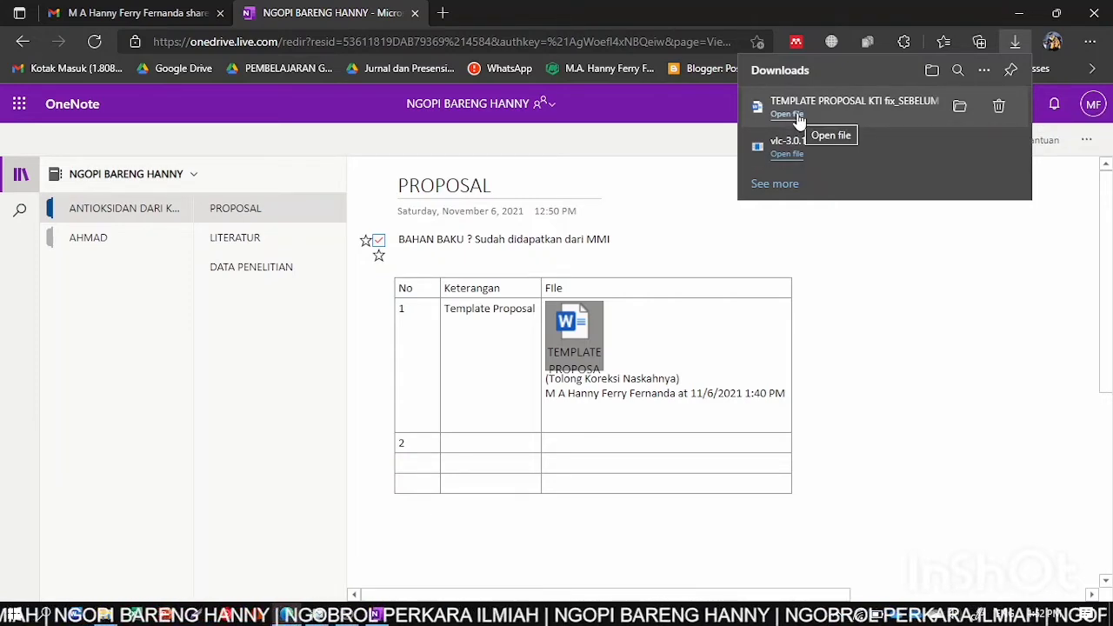
- Open the downloaded TEMPLATE PROPOSAL KTI (1).docx from Edge's Downloads panel
click(787, 114)
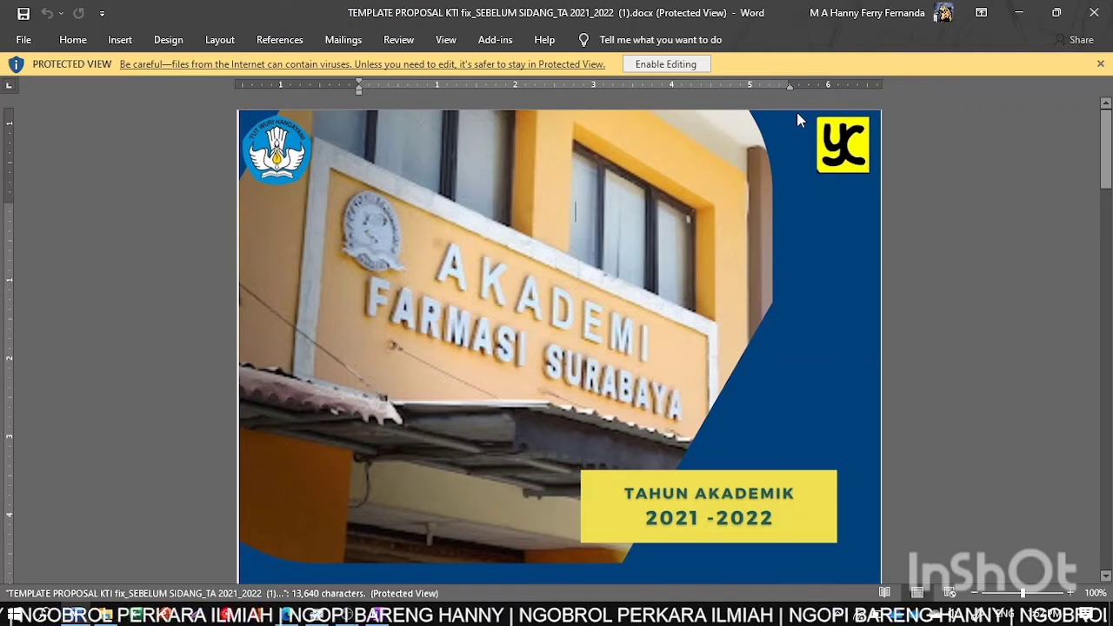
- Confirm page 2 of the downloaded copy shows 'EDIT' above '(SEBELUM SIDANG)', then return to OneNote
scroll(705, 272, down, 3)
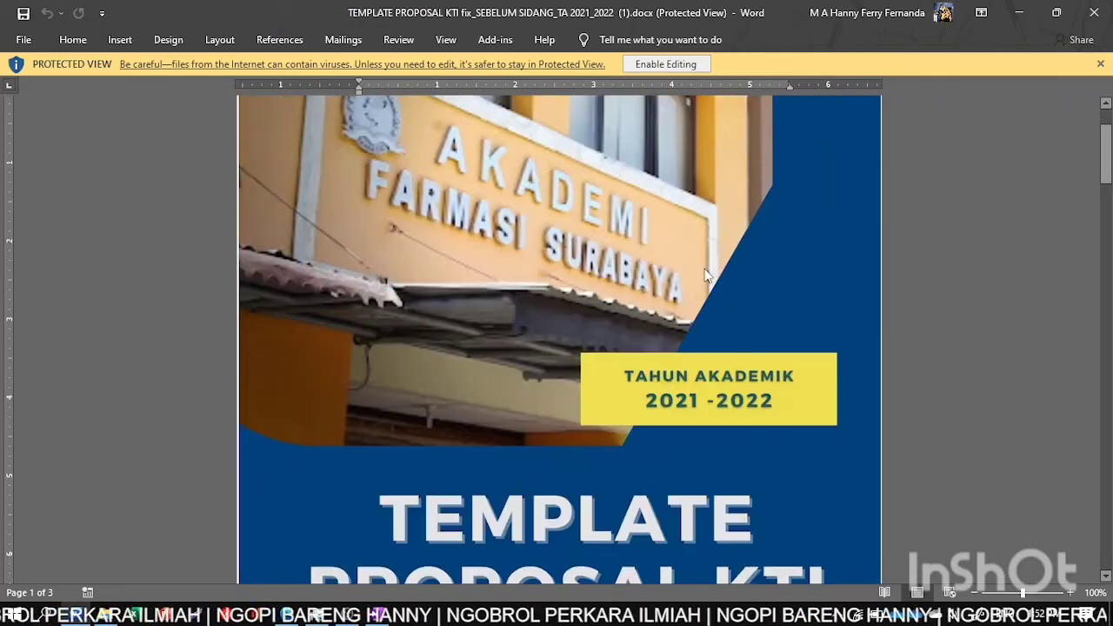
scroll(705, 275, down, 15)
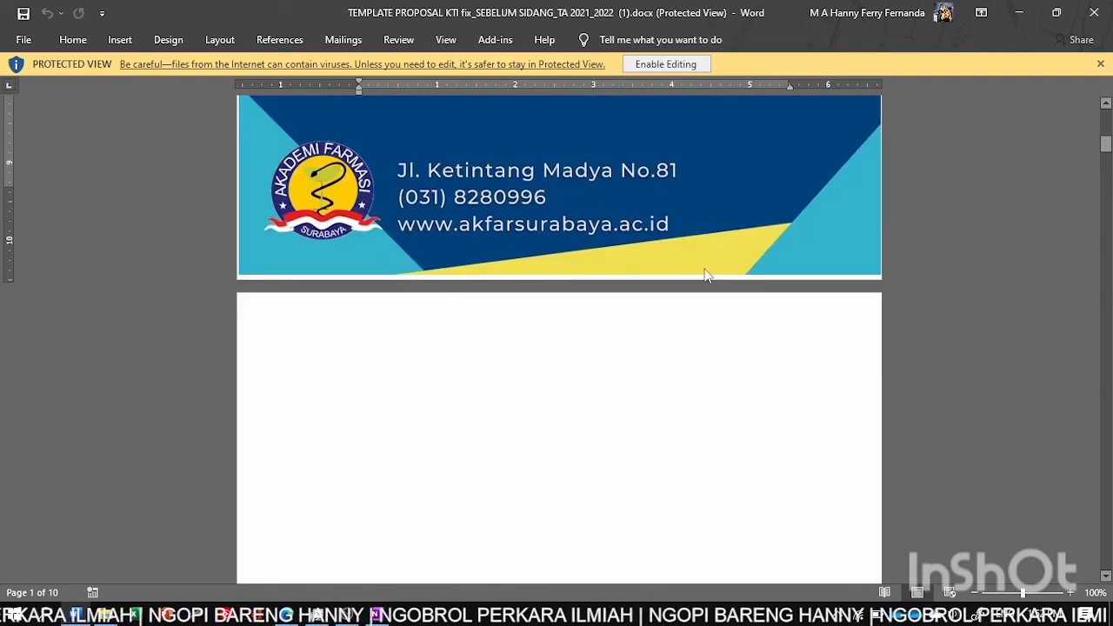
scroll(705, 271, down, 8)
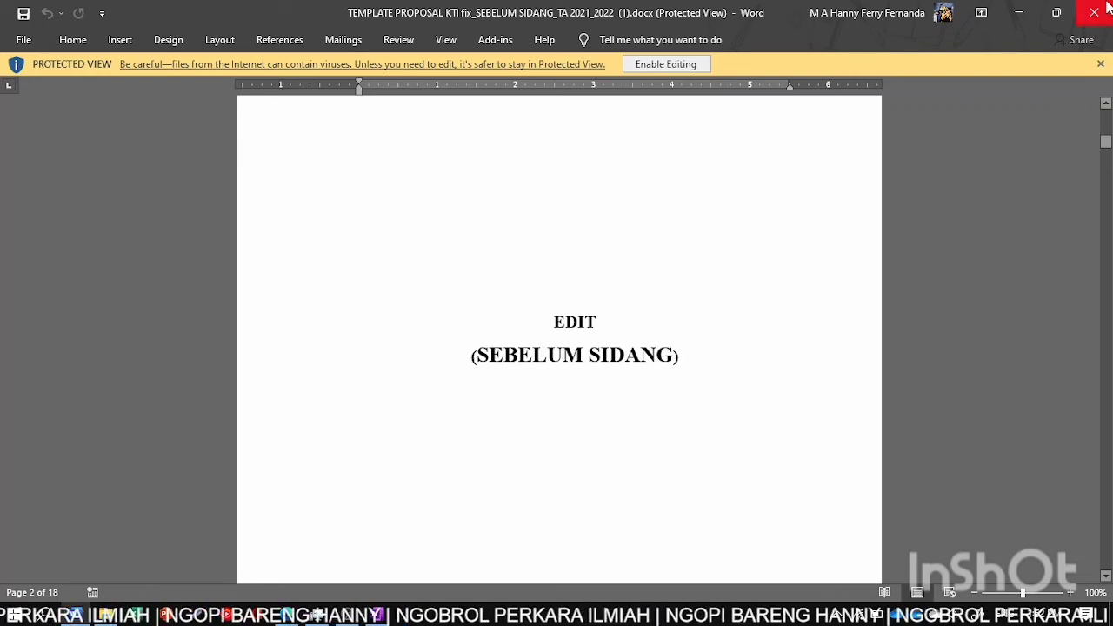
click(378, 615)
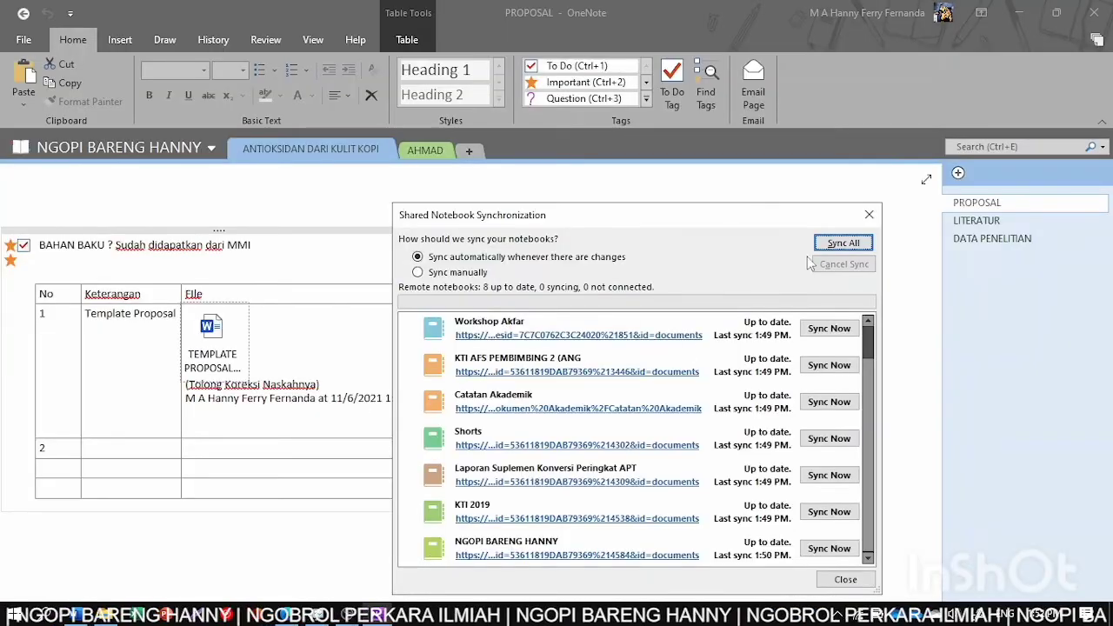
- Close the Shared Notebook Synchronization dialog and bring OBS Studio to the front
click(859, 212)
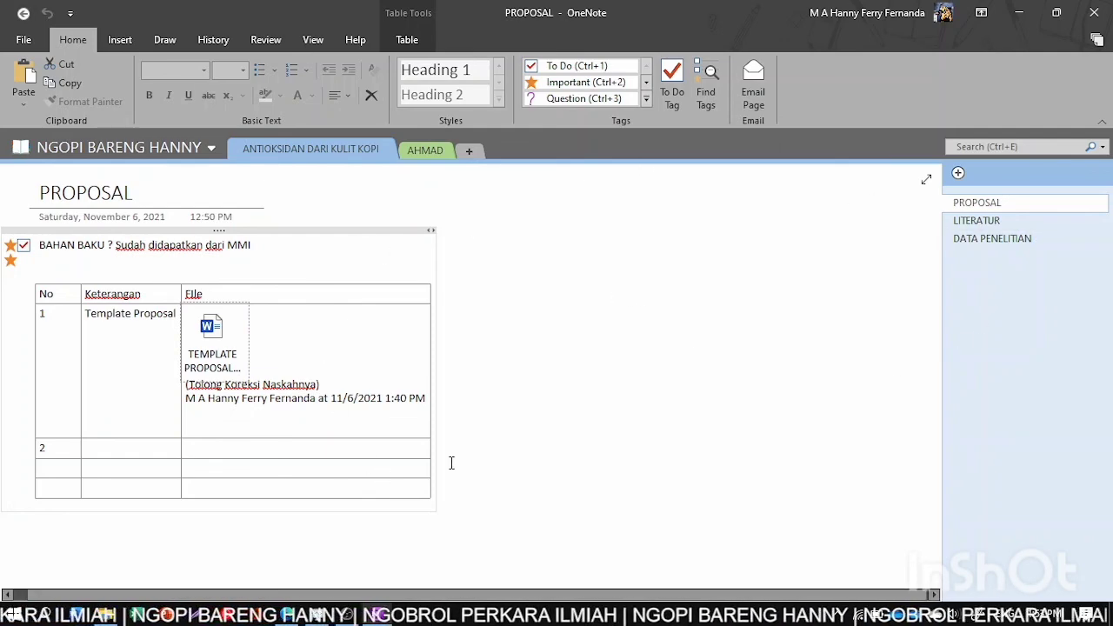
click(348, 614)
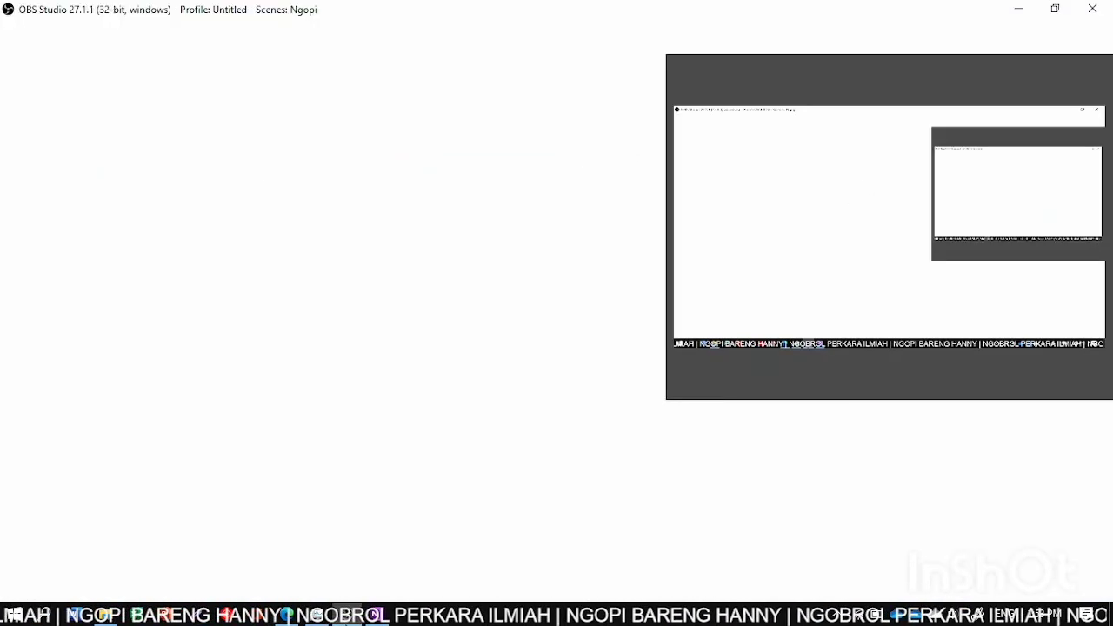